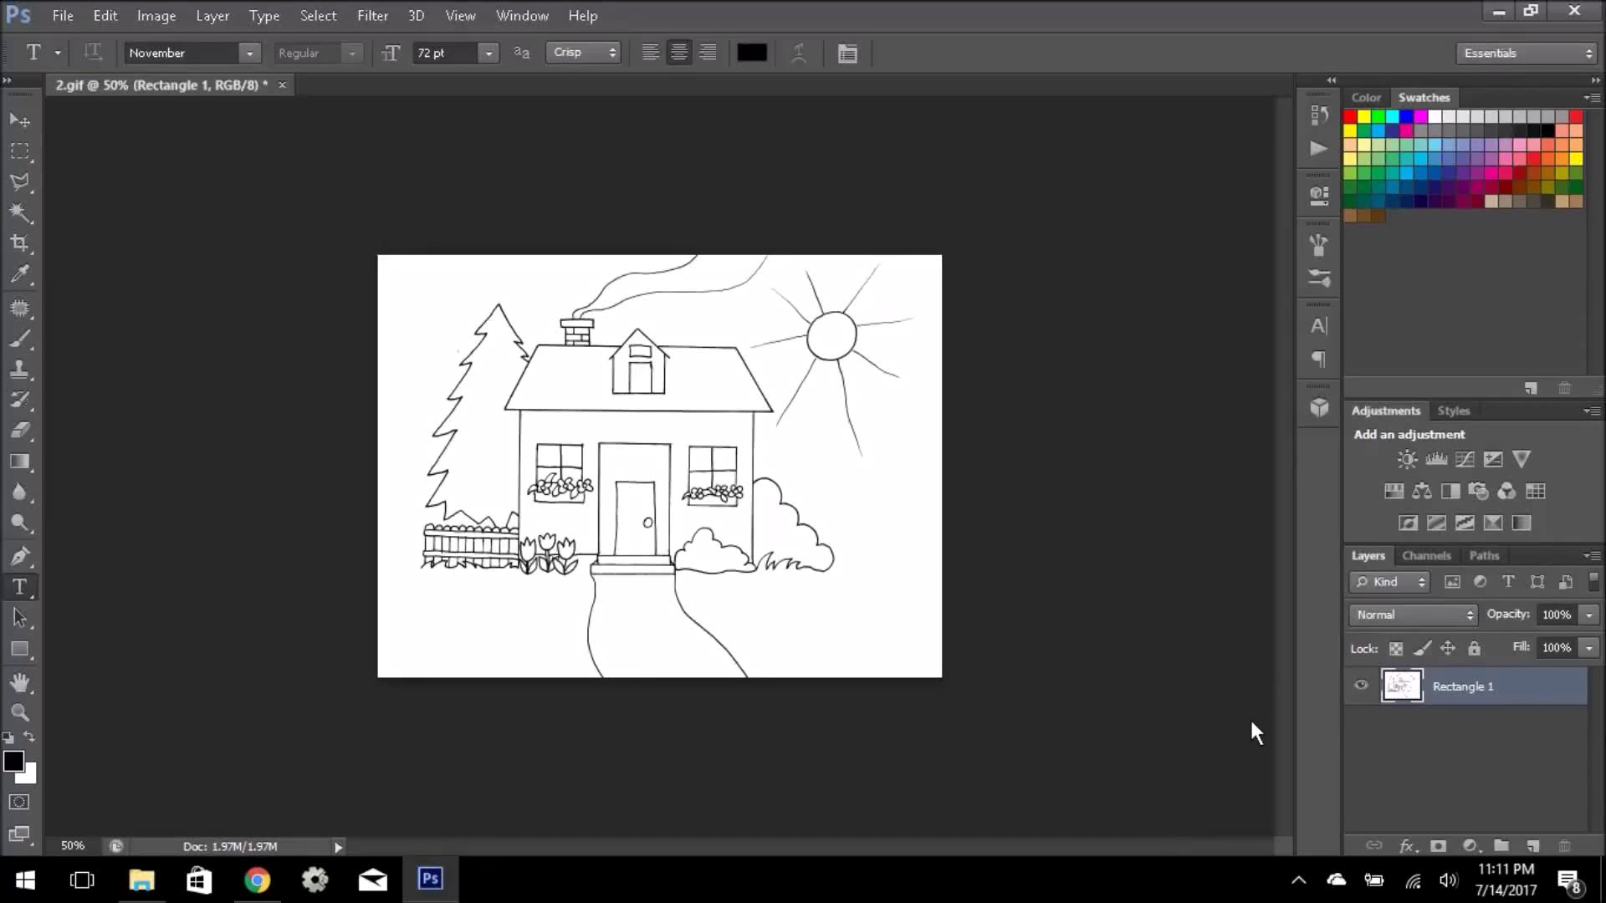
Add a 'Hi!' text box on the drawing, then delete that text layer.
{"action": "left_click_drag", "start_coordinate": [392, 272], "coordinate": [846, 438]}
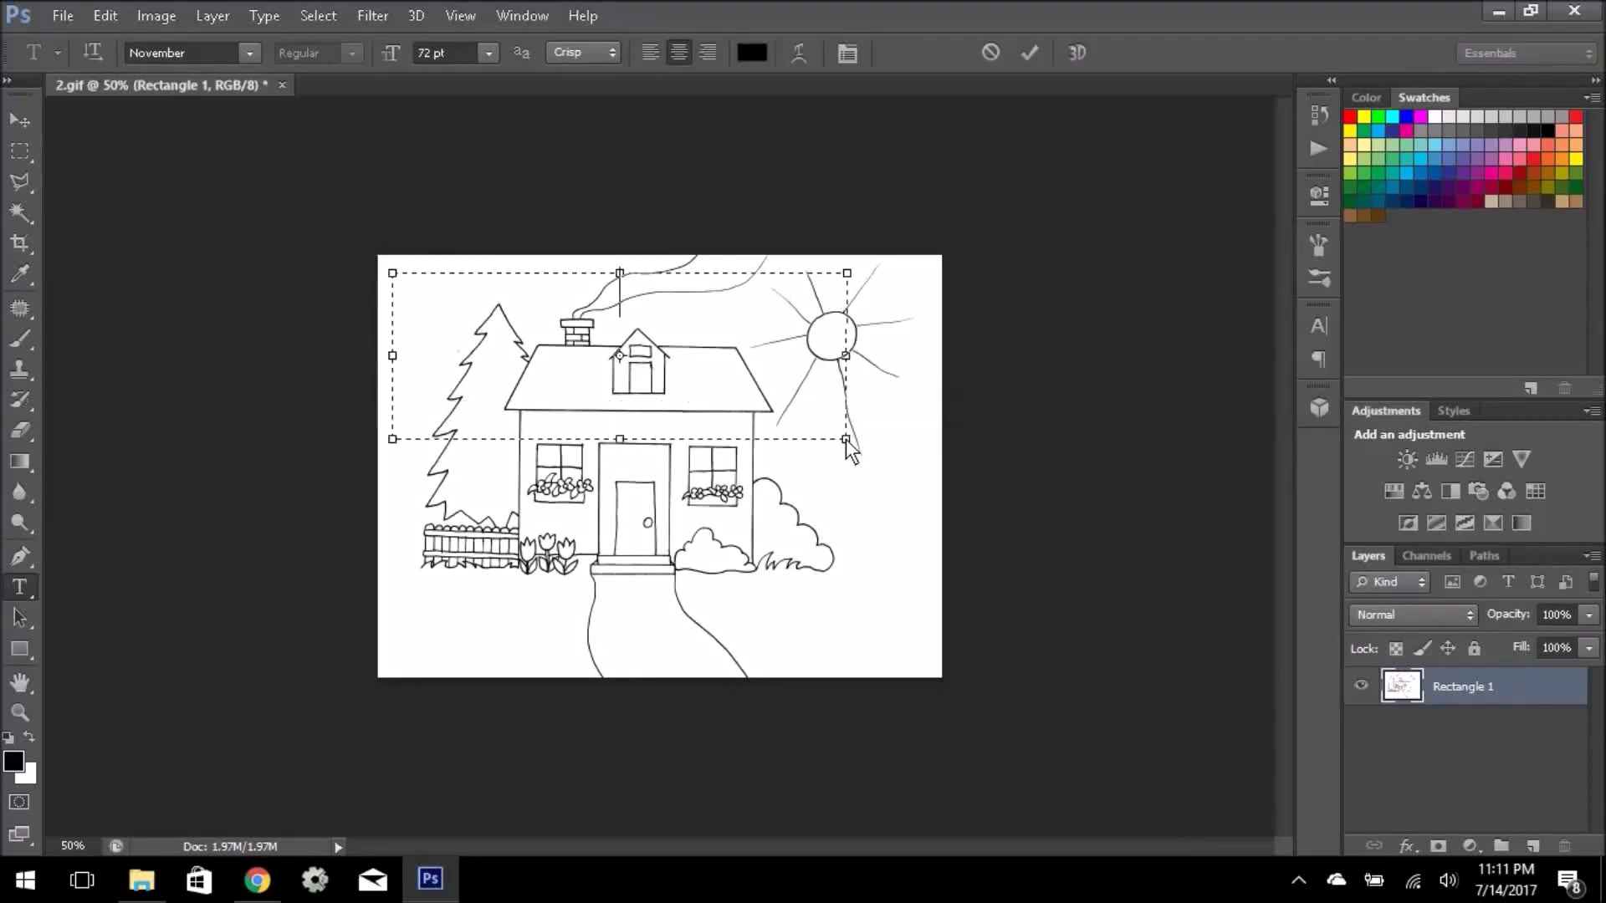
{"action": "type", "text": "Hi!"}
{"action": "left_click", "coordinate": [1029, 52]}
{"action": "left_click_drag", "start_coordinate": [1502, 703], "coordinate": [1564, 845]}
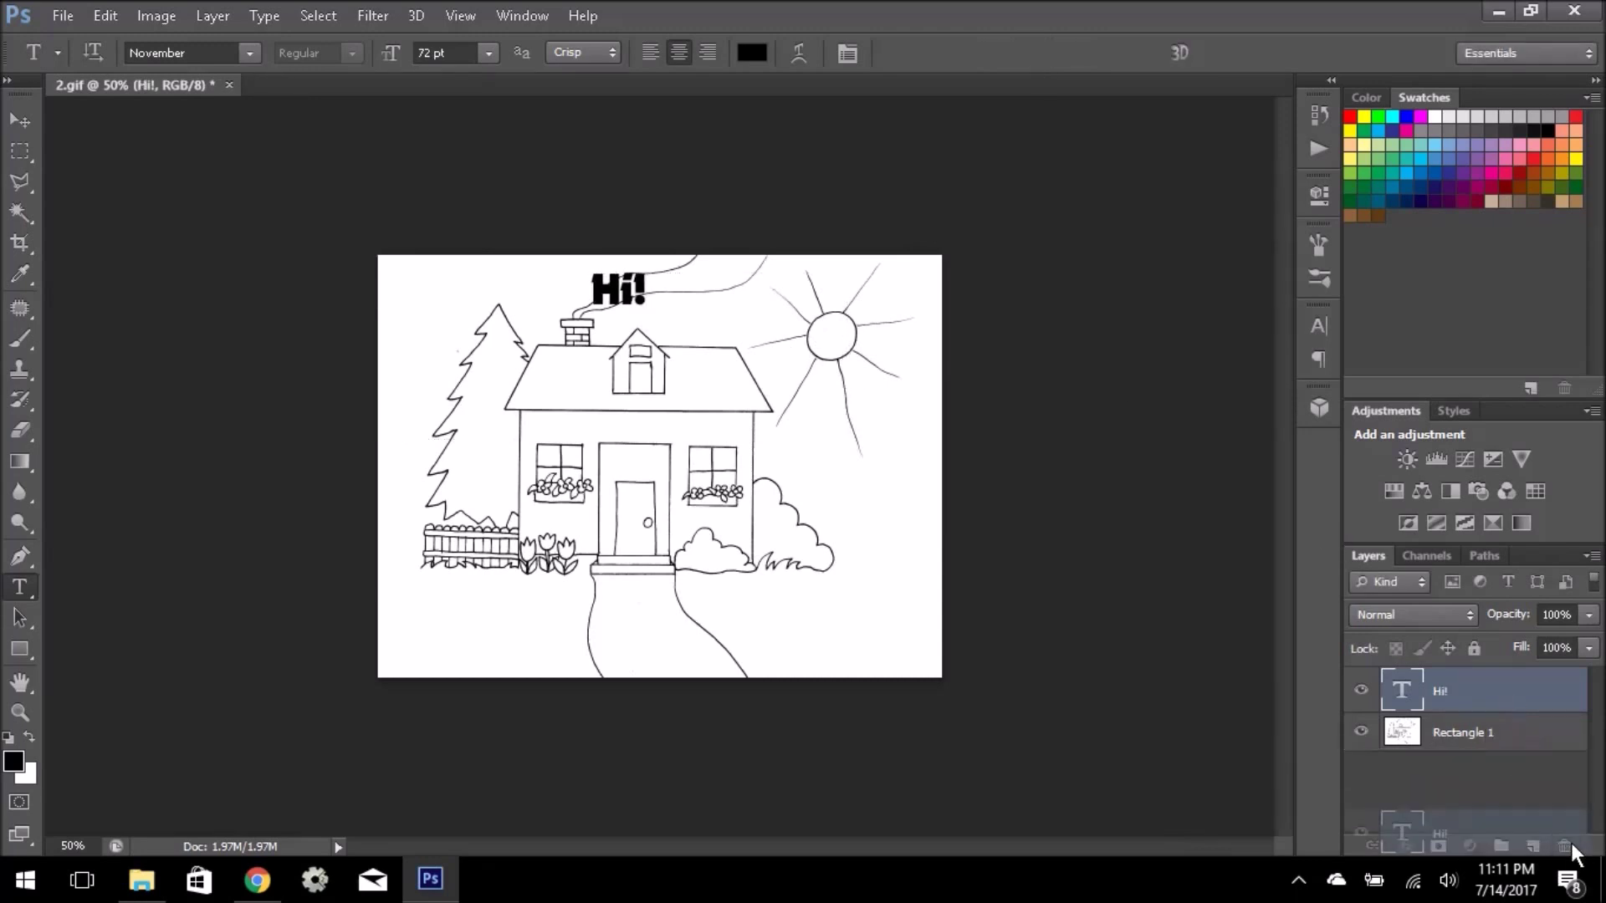
Write the two-line caption 'Today , I am / coloring this home', then delete it.
{"action": "left_click_drag", "start_coordinate": [430, 280], "coordinate": [845, 415]}
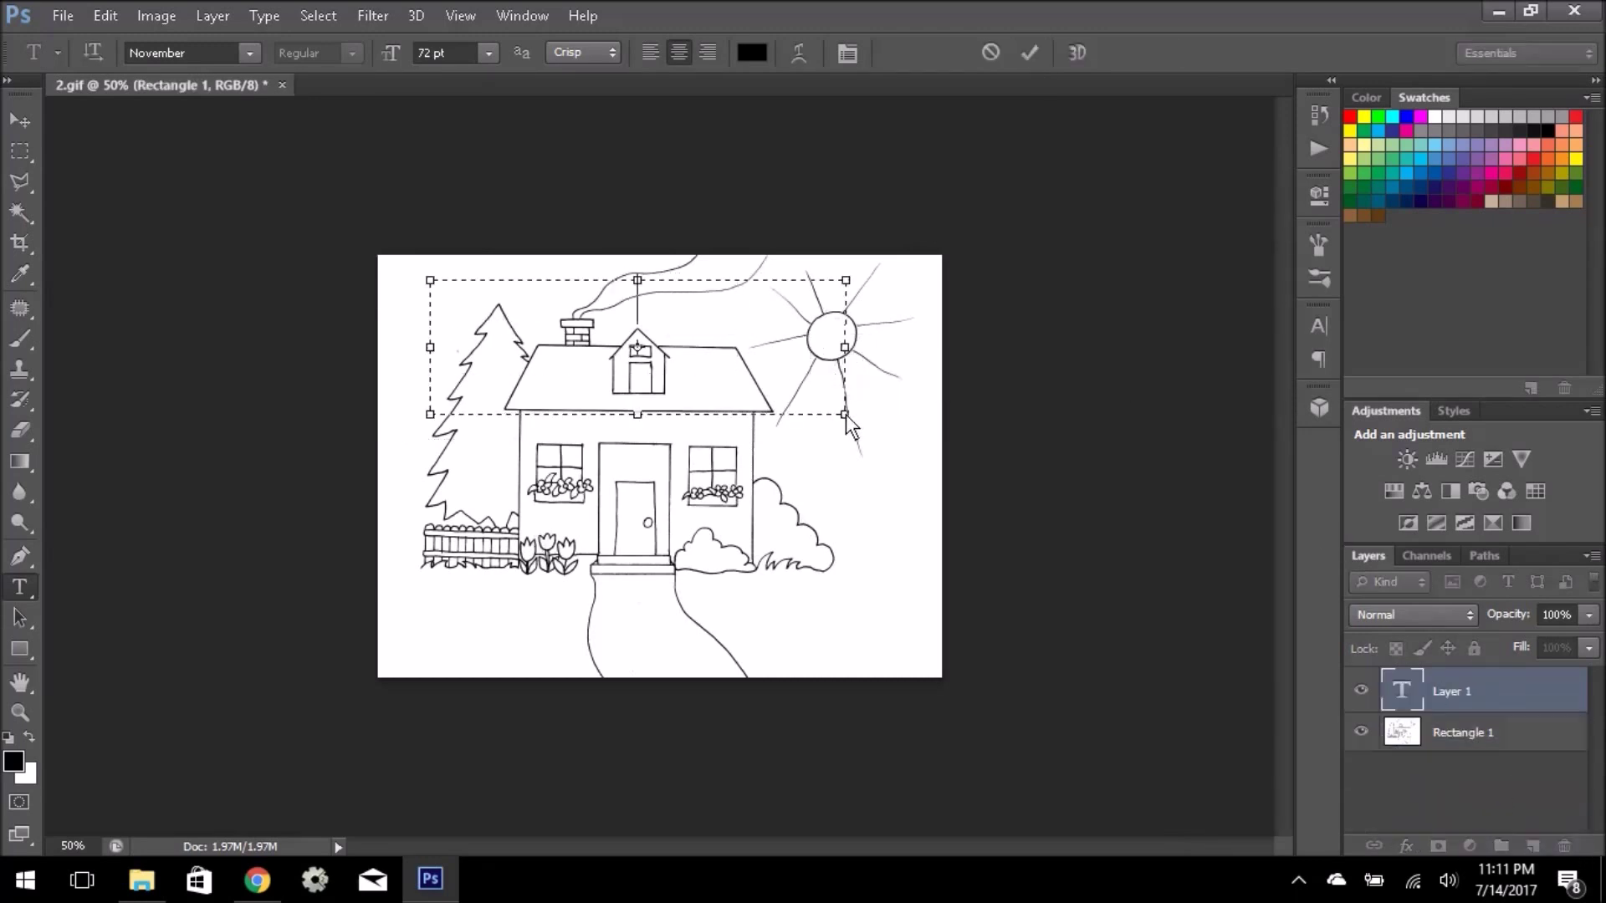
{"action": "type", "text": "Today , I am"}
{"action": "key", "text": "Return"}
{"action": "type", "text": "c"}
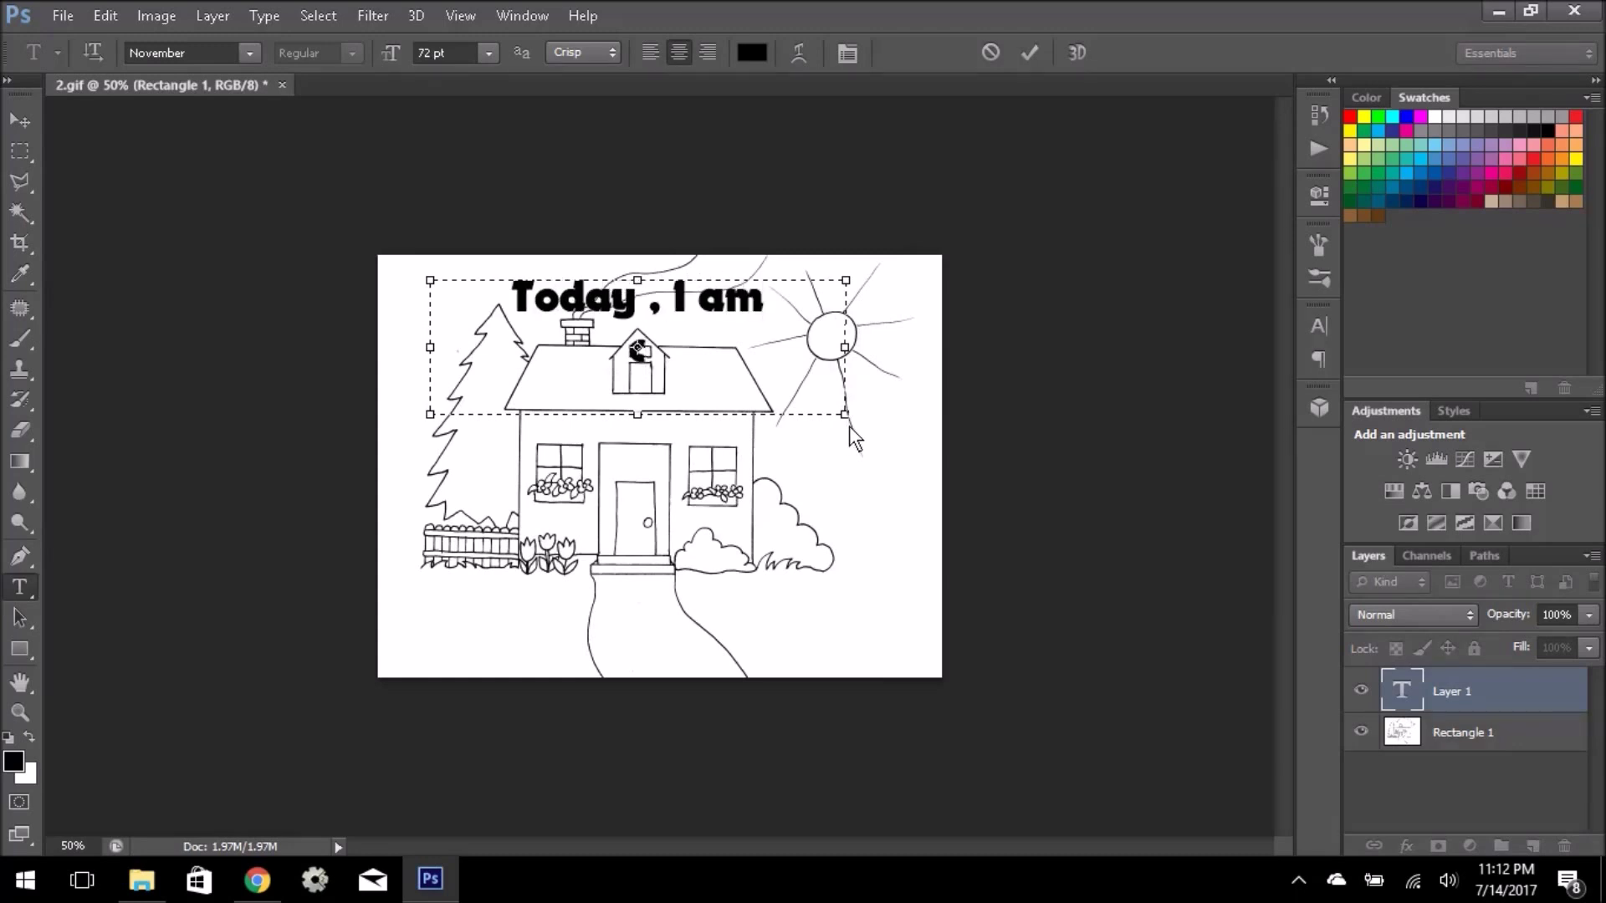
{"action": "type", "text": "oloring this home"}
{"action": "left_click", "coordinate": [1028, 53]}
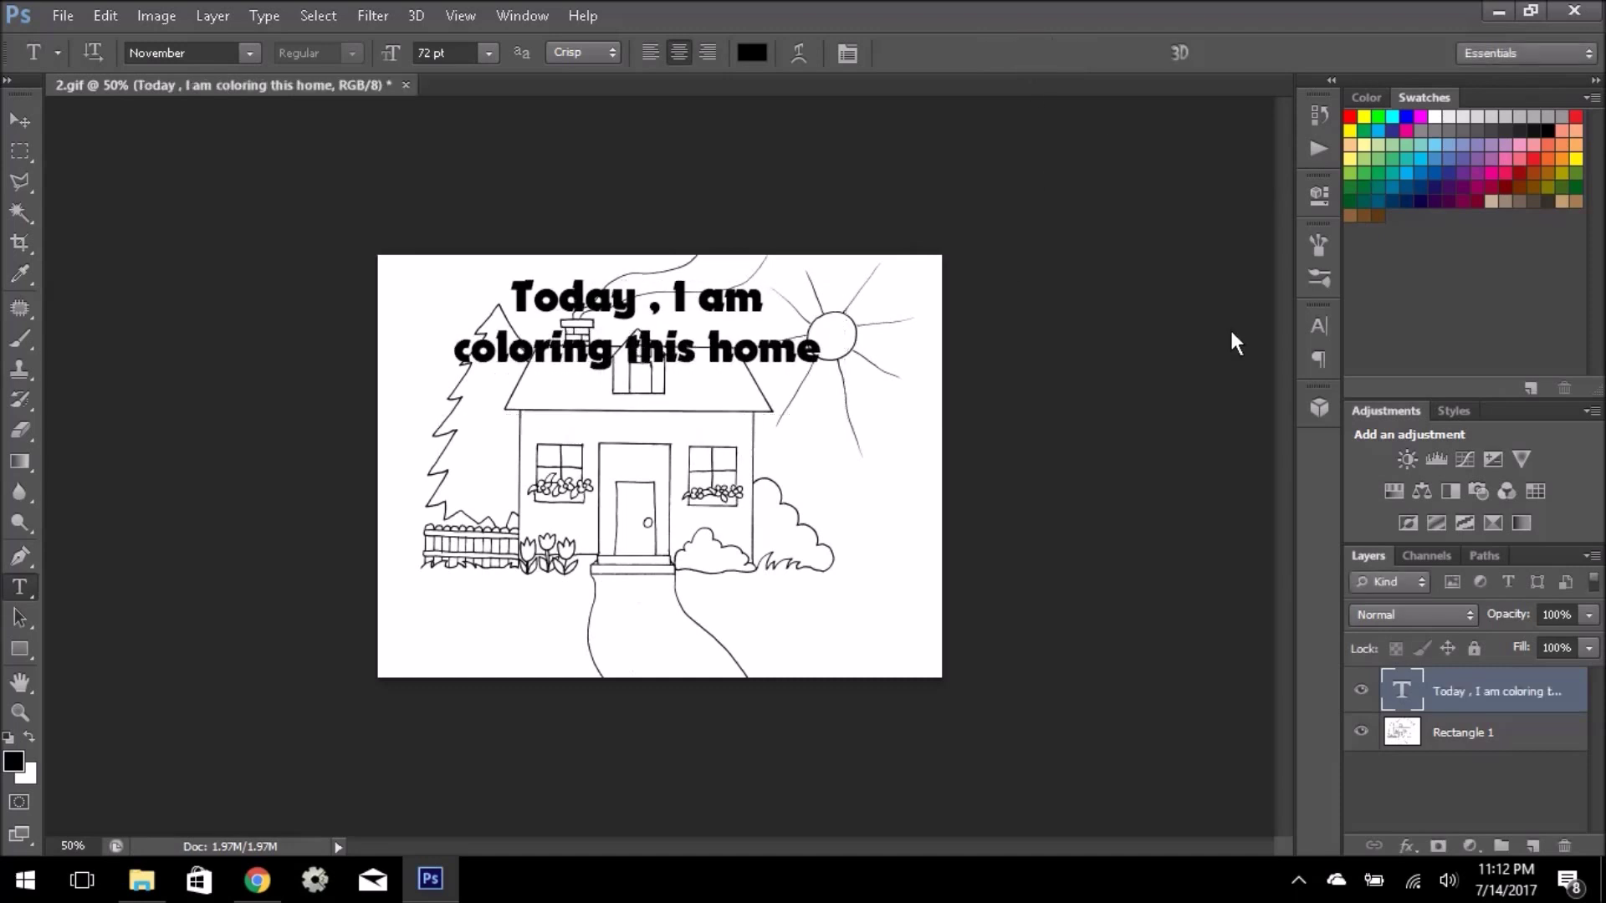
{"action": "left_click_drag", "start_coordinate": [1488, 686], "coordinate": [1564, 846]}
Write a caption saying 'but first ... I think I will makeit nighttime', then delete it.
{"action": "left_click_drag", "start_coordinate": [393, 269], "coordinate": [895, 516]}
{"action": "type", "text": "but first  hi"}
{"action": "key", "text": "BackSpace"}
{"action": "key", "text": "BackSpace"}
{"action": "key", "text": "BackSpace"}
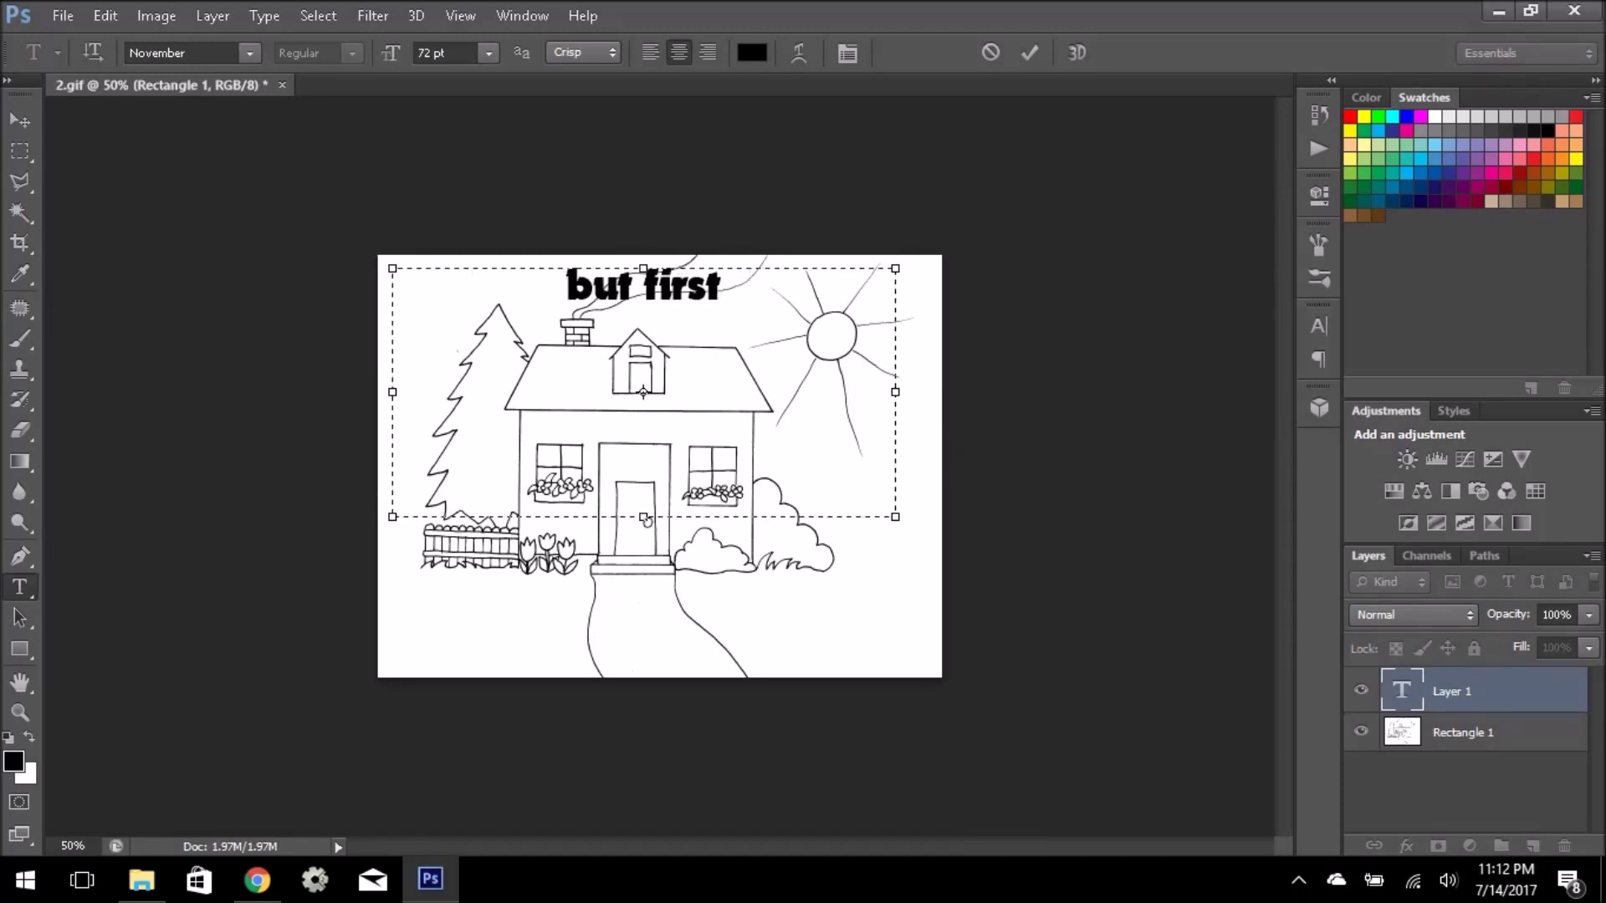
{"action": "type", "text": "1"}
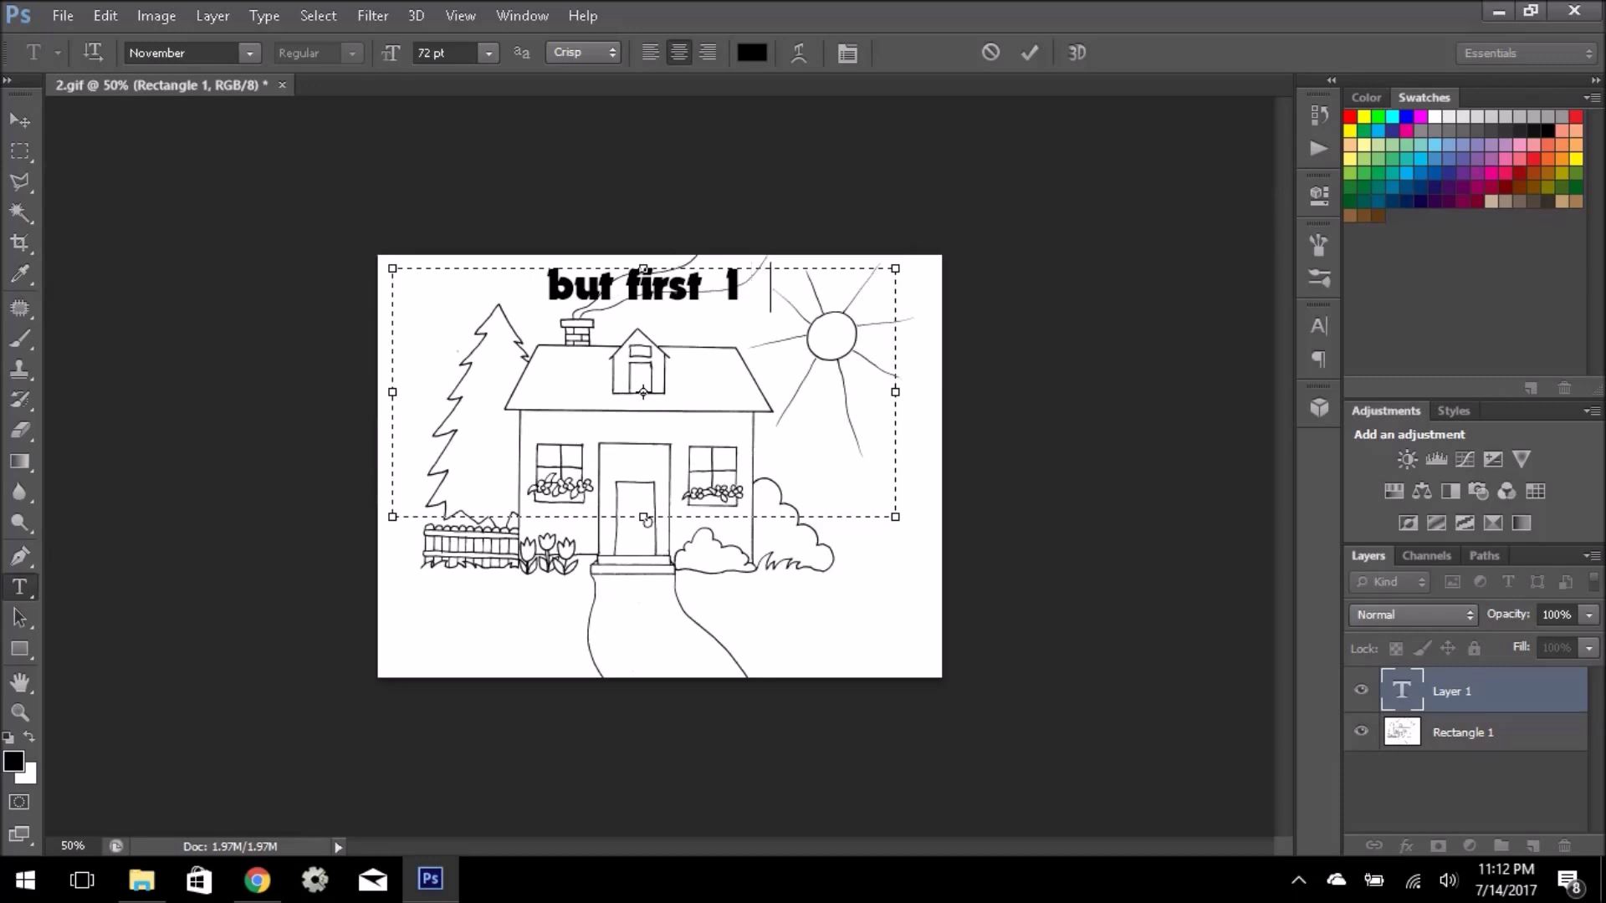
{"action": "type", "text": " think I will makeit nighttime"}
{"action": "left_click", "coordinate": [1030, 53]}
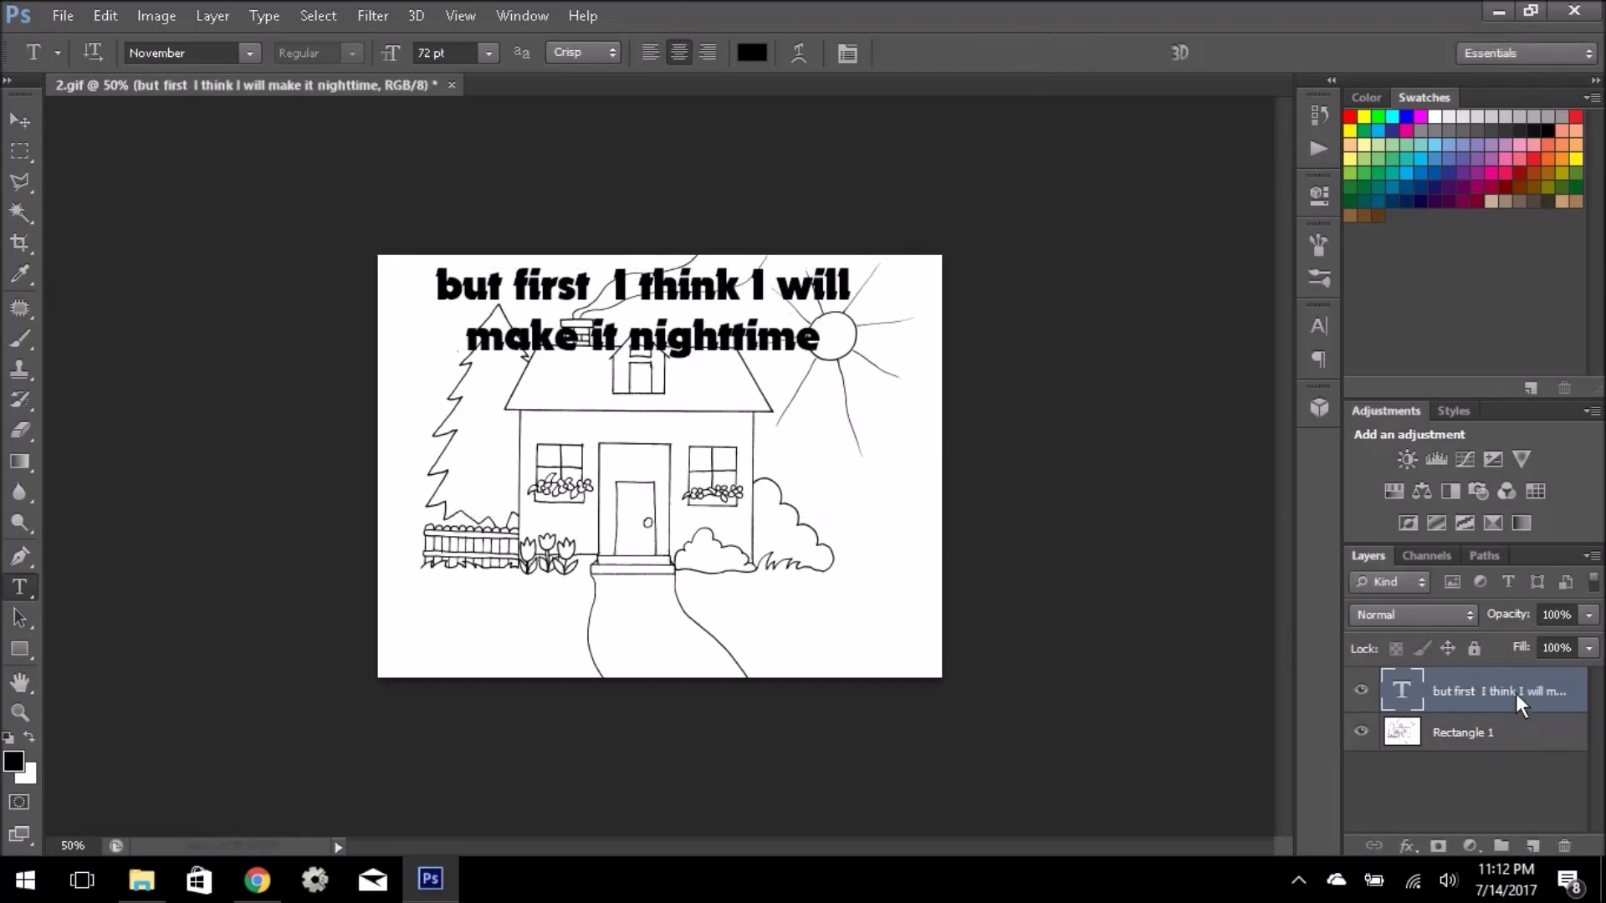
{"action": "left_click_drag", "start_coordinate": [1515, 696], "coordinate": [1566, 845]}
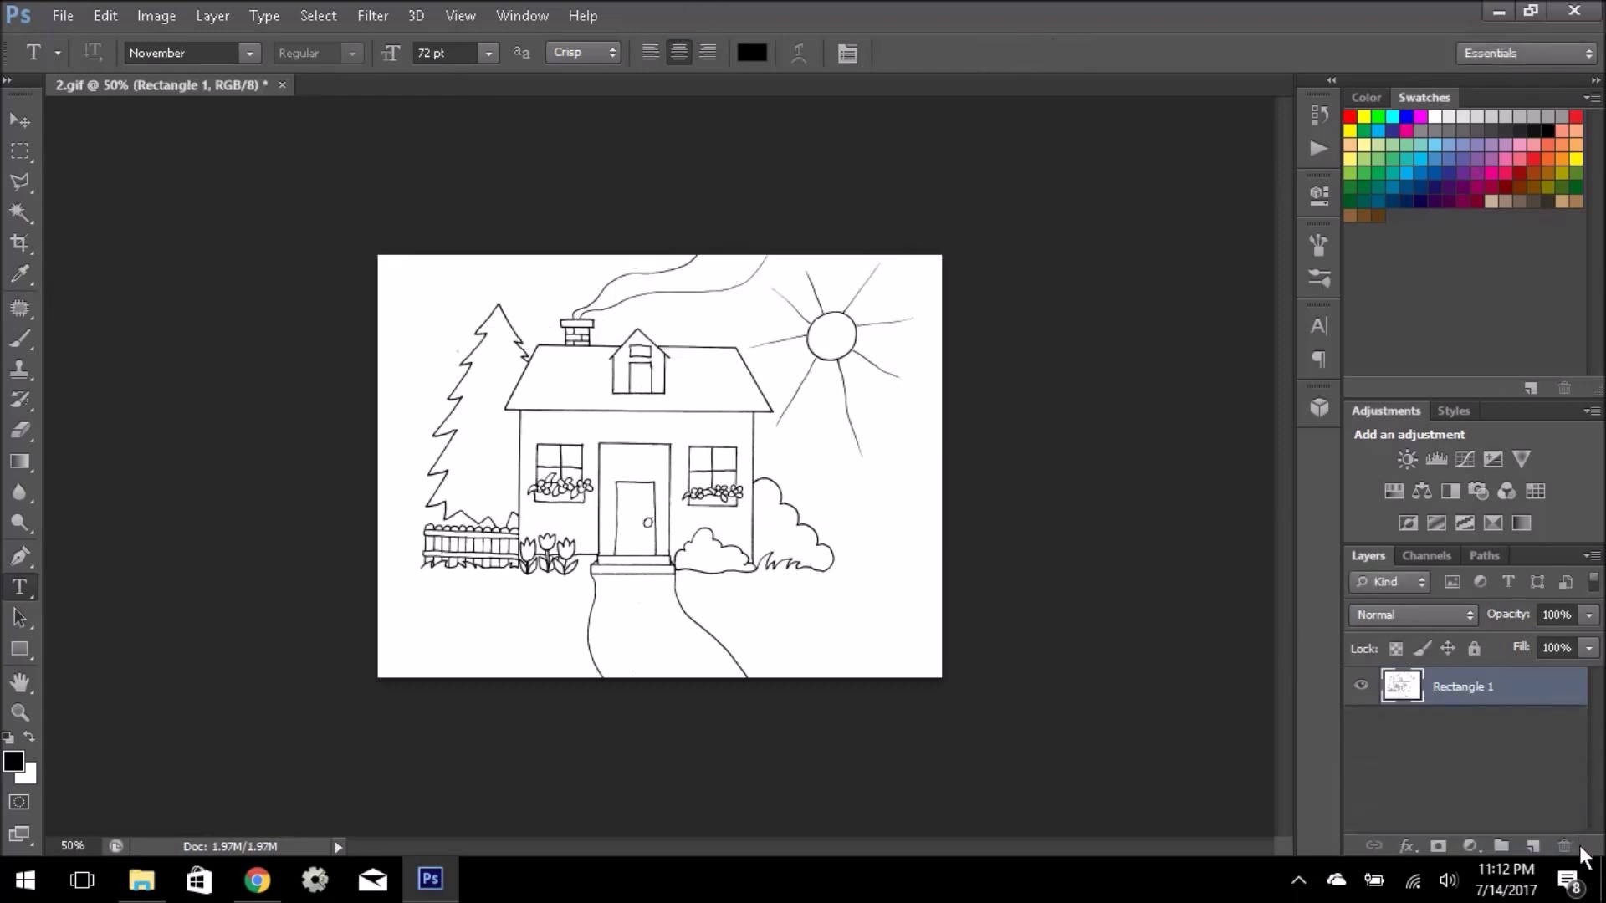
Add an 'enjoy :)' text message, then delete that text layer.
{"action": "left_click_drag", "start_coordinate": [416, 276], "coordinate": [865, 487]}
{"action": "type", "text": "enjoy :)"}
{"action": "left_click", "coordinate": [1030, 53]}
{"action": "left_click_drag", "start_coordinate": [1451, 691], "coordinate": [1564, 845]}
Create a 'finished product' group holding a copy of the drawing, and hide the original Rectangle 1.
{"action": "left_click", "coordinate": [1503, 845]}
{"action": "double_click", "coordinate": [1472, 684]}
{"action": "type", "text": "finished product"}
{"action": "key", "text": "ctrl+j"}
{"action": "left_click", "coordinate": [1361, 751]}
Paint over the sun with a white brush to erase it.
{"action": "key", "text": "b"}
{"action": "scroll", "coordinate": [499, 619], "scroll_direction": "up", "scroll_amount": 5}
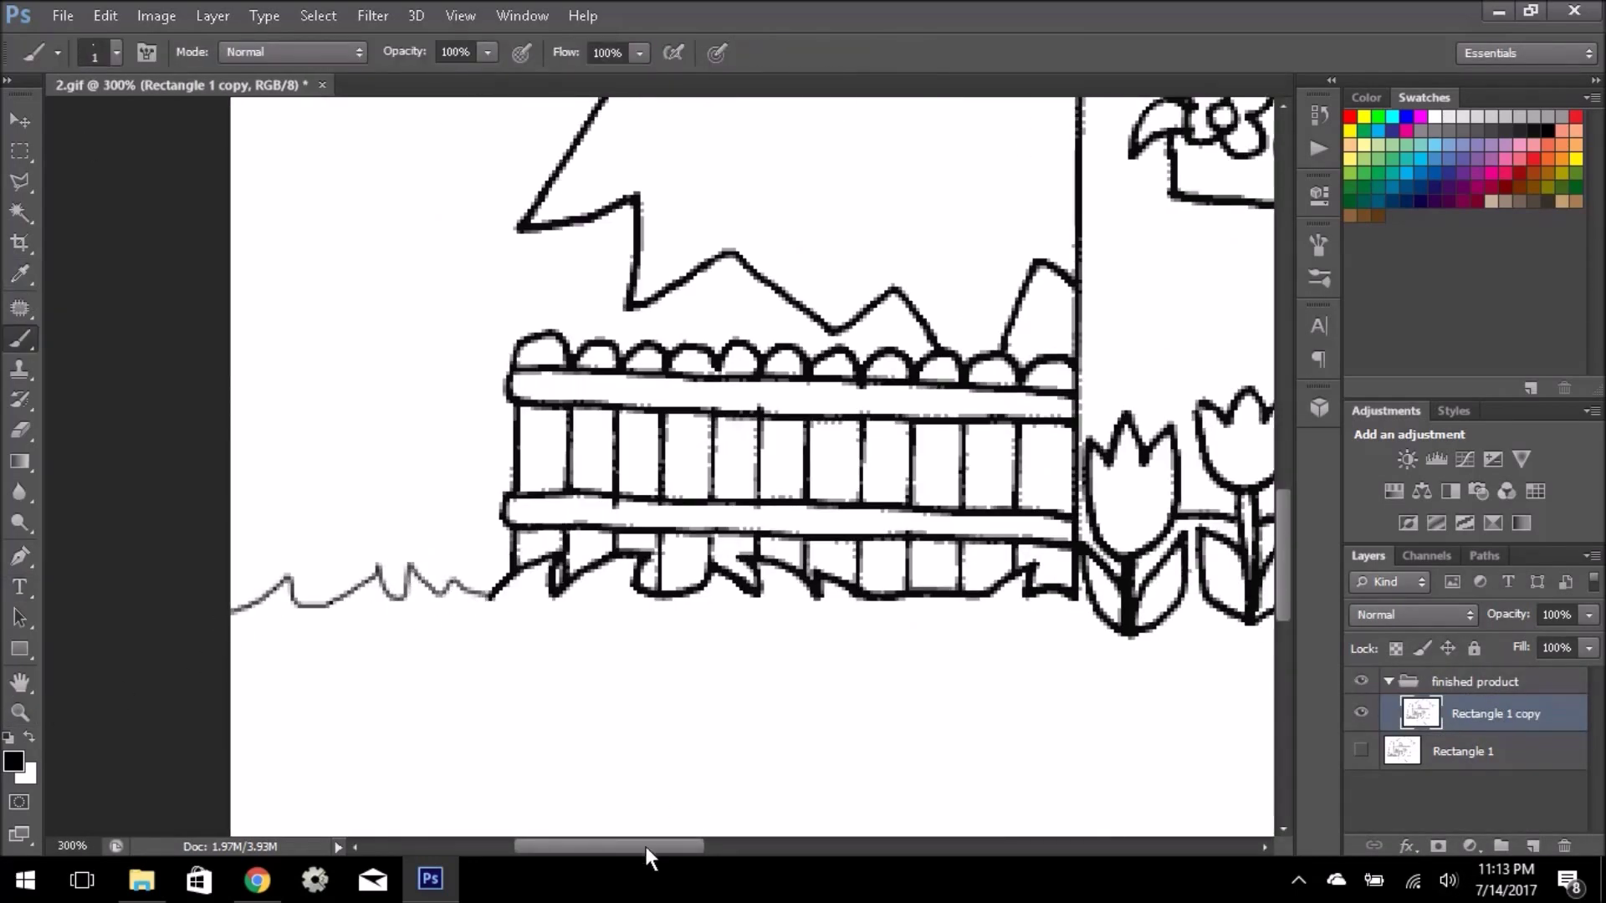
{"action": "scroll", "coordinate": [482, 613], "scroll_direction": "right", "scroll_amount": 10}
{"action": "key", "text": "z"}
{"action": "key", "text": "ctrl+0"}
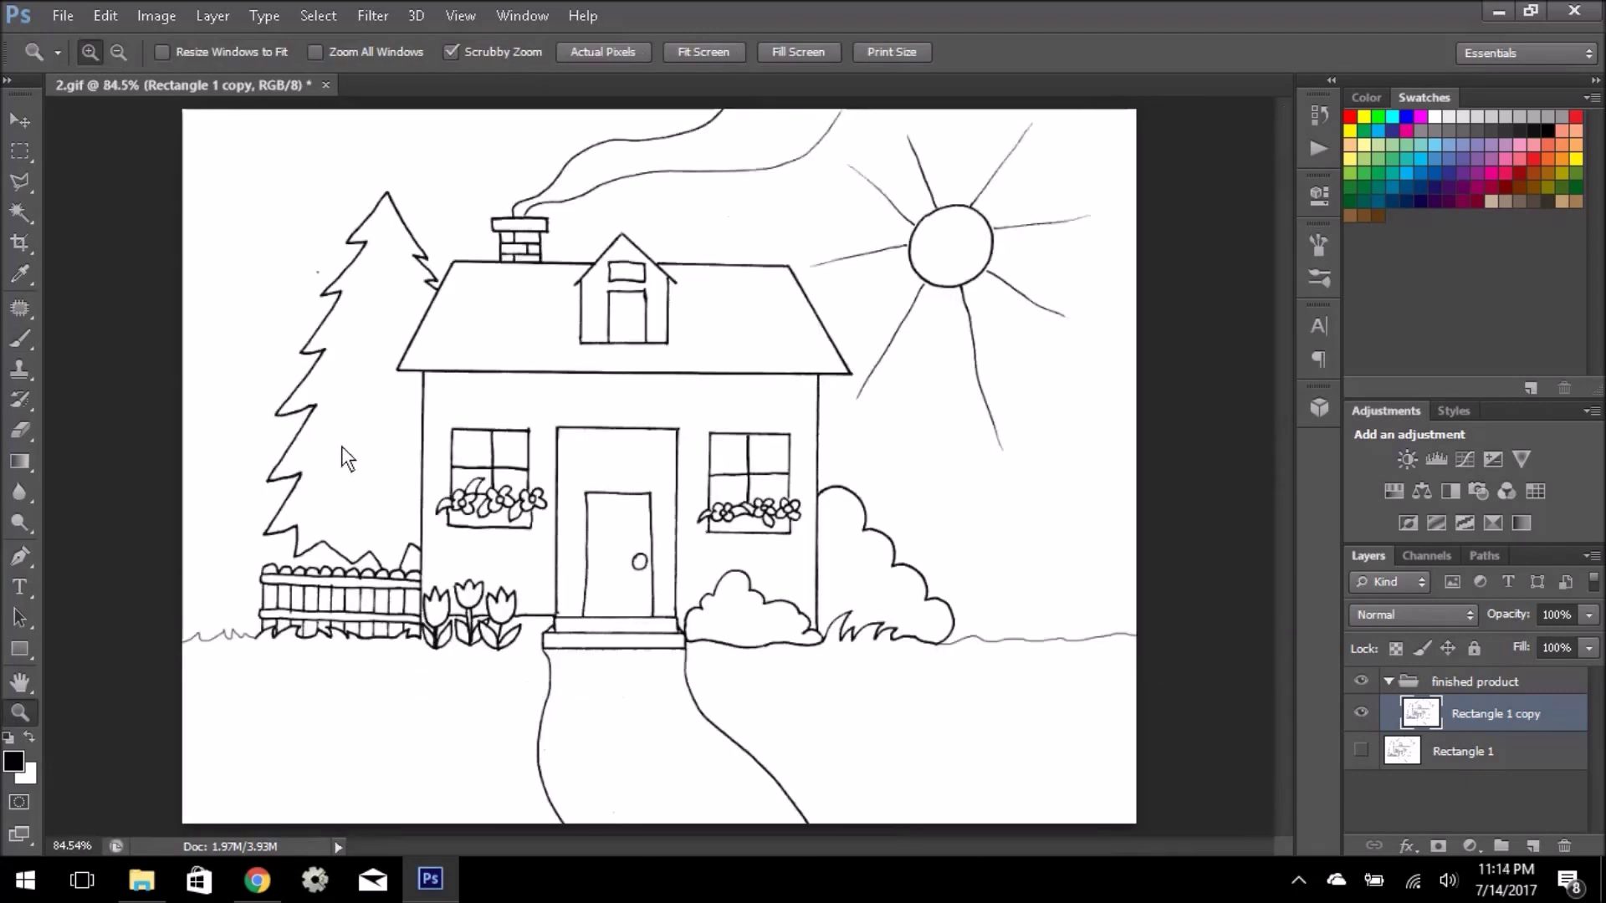
{"action": "key", "text": "b"}
{"action": "key", "text": "x"}
{"action": "left_click", "coordinate": [104, 51]}
{"action": "left_click_drag", "start_coordinate": [842, 405], "coordinate": [935, 274]}
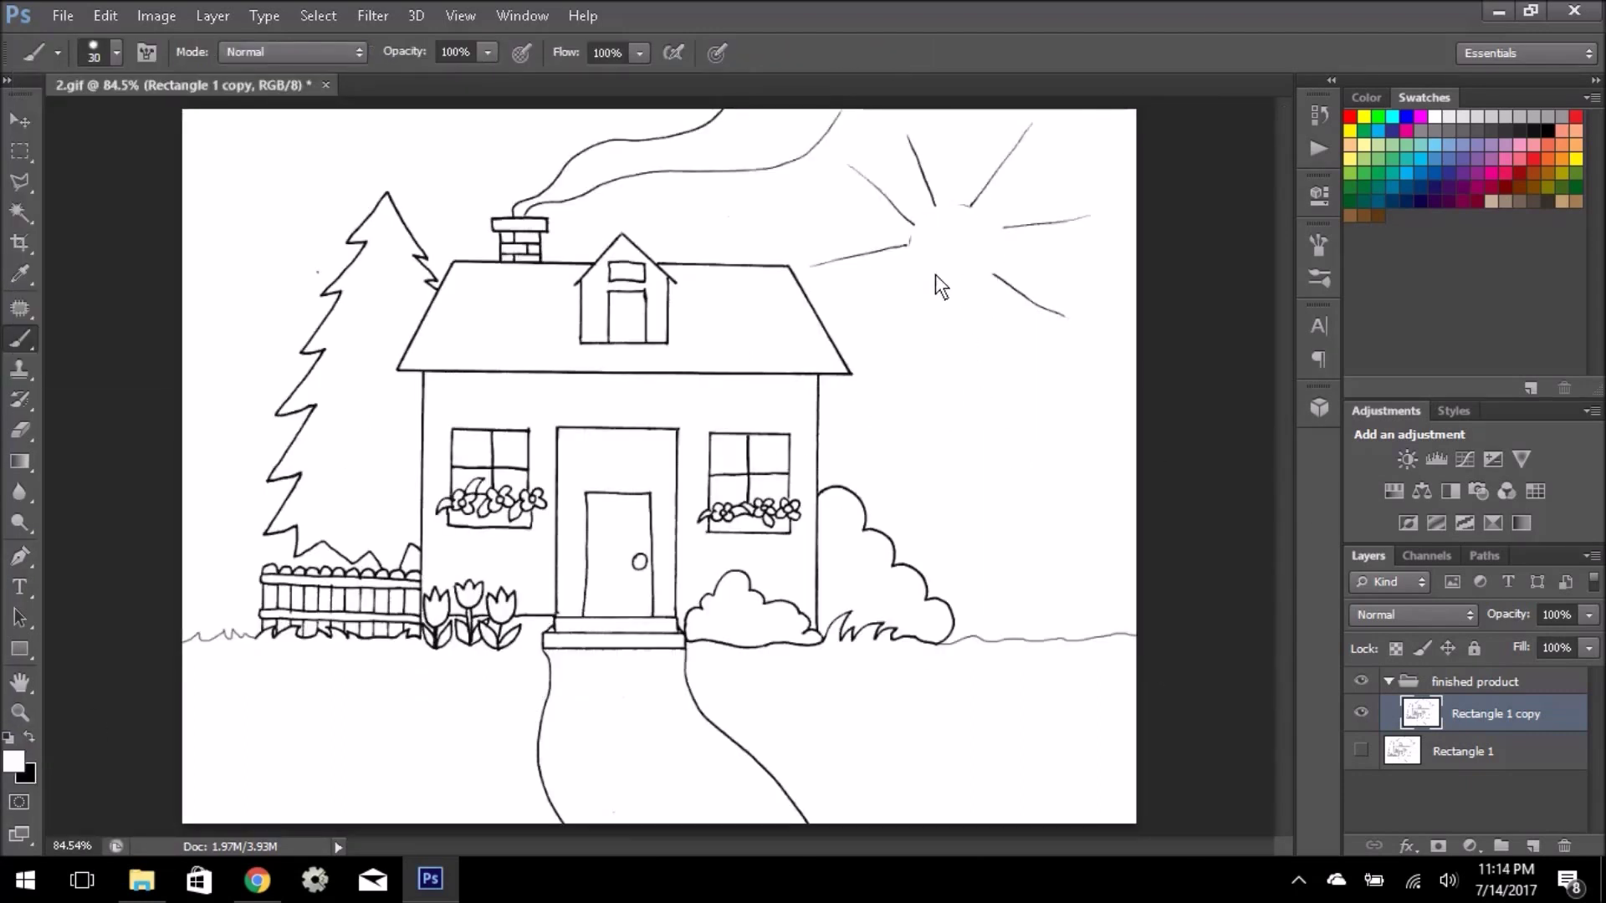
Zoom in on the window-box flowers and pick red as the painting colour.
{"action": "key", "text": "z"}
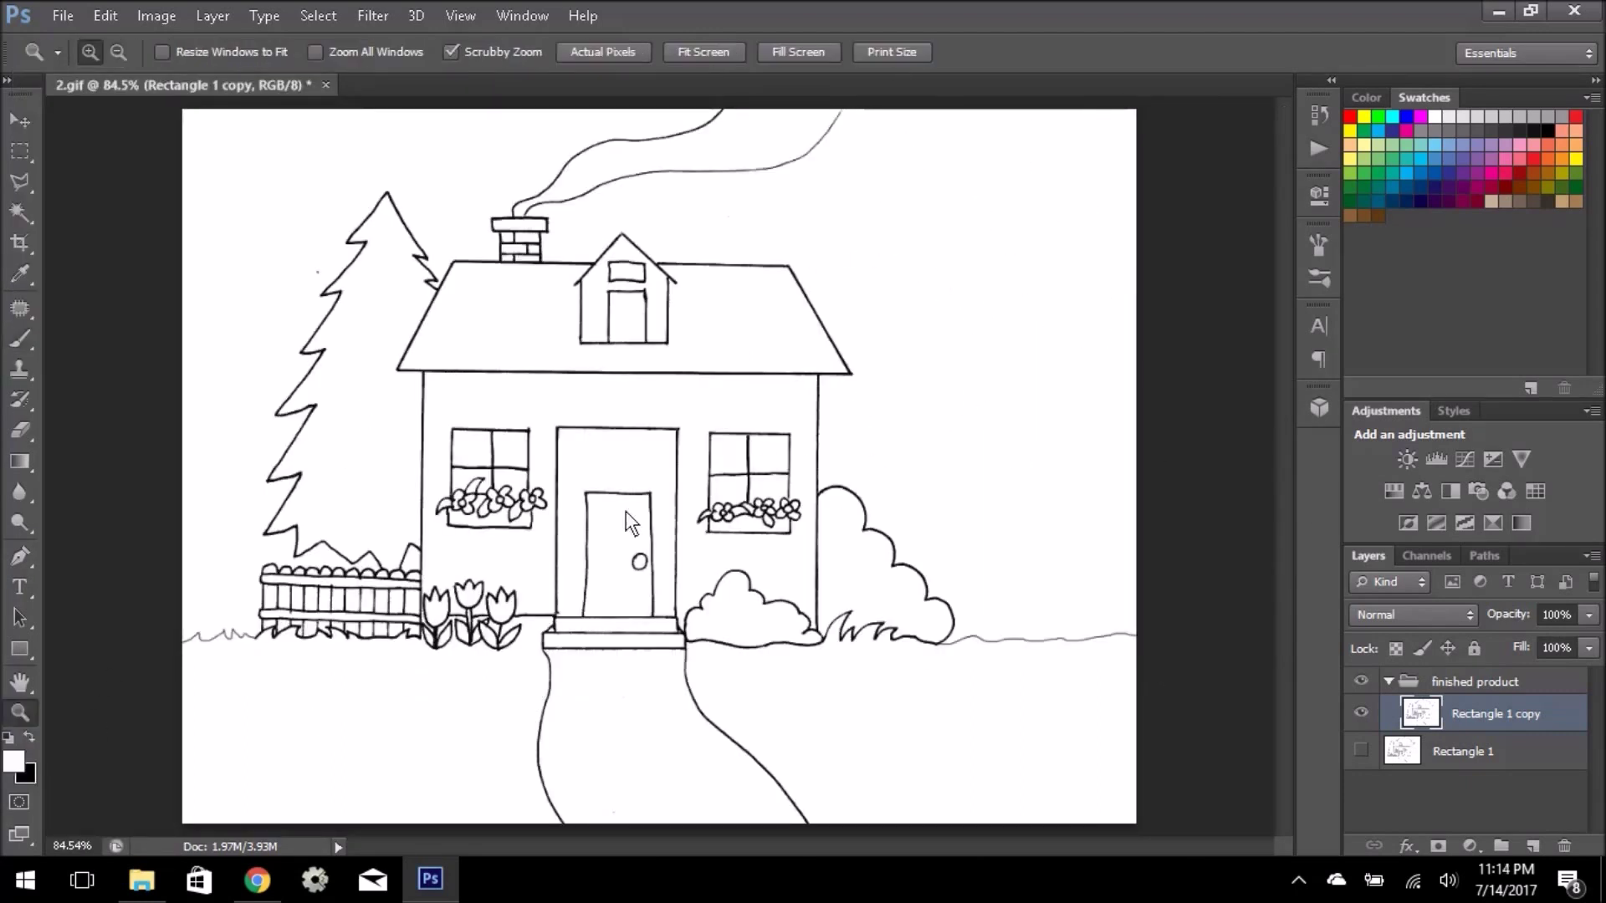
{"action": "left_click", "coordinate": [626, 510]}
{"action": "left_click", "coordinate": [485, 535]}
Add a new layer named 'pretty flowers'.
{"action": "left_click", "coordinate": [1515, 169]}
{"action": "double_click", "coordinate": [1489, 714]}
{"action": "type", "text": "pretty flower"}
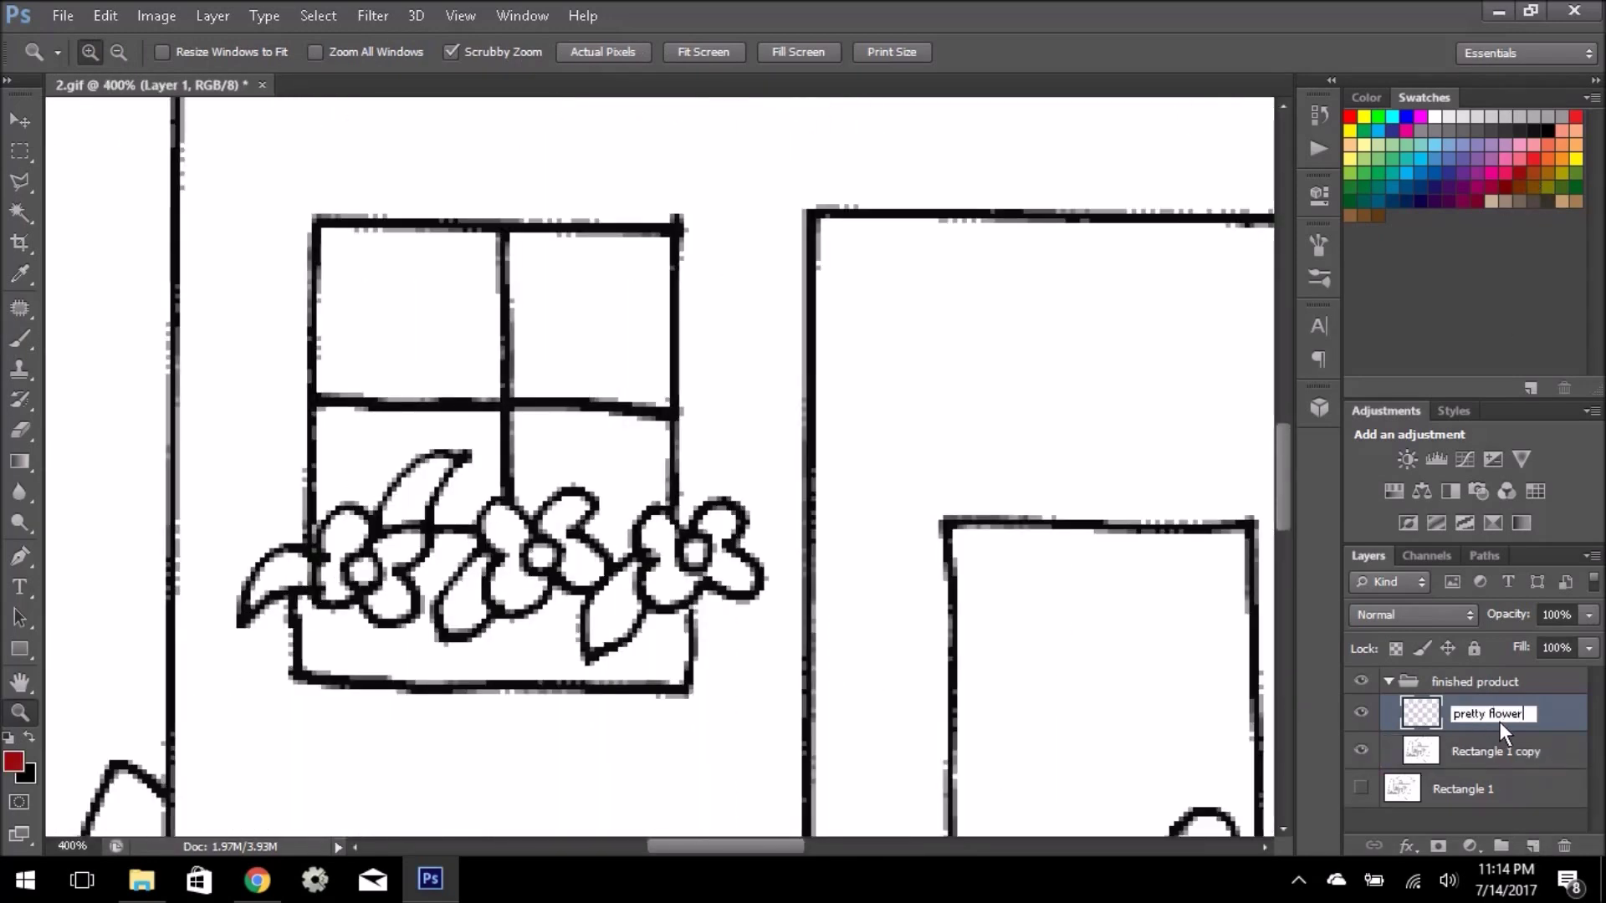
{"action": "type", "text": "s"}
{"action": "key", "text": "Return"}
Fill the flower petals red with the Paint Bucket.
{"action": "key", "text": "g"}
{"action": "left_click", "coordinate": [343, 535]}
{"action": "left_click", "coordinate": [502, 527]}
{"action": "scroll", "coordinate": [720, 665], "scroll_direction": "right", "scroll_amount": 5}
{"action": "left_click", "coordinate": [791, 565]}
{"action": "left_click", "coordinate": [920, 619]}
{"action": "scroll", "coordinate": [932, 364], "scroll_direction": "left", "scroll_amount": 3}
Fill the leaves green.
{"action": "left_click", "coordinate": [931, 365]}
{"action": "left_click", "coordinate": [230, 602]}
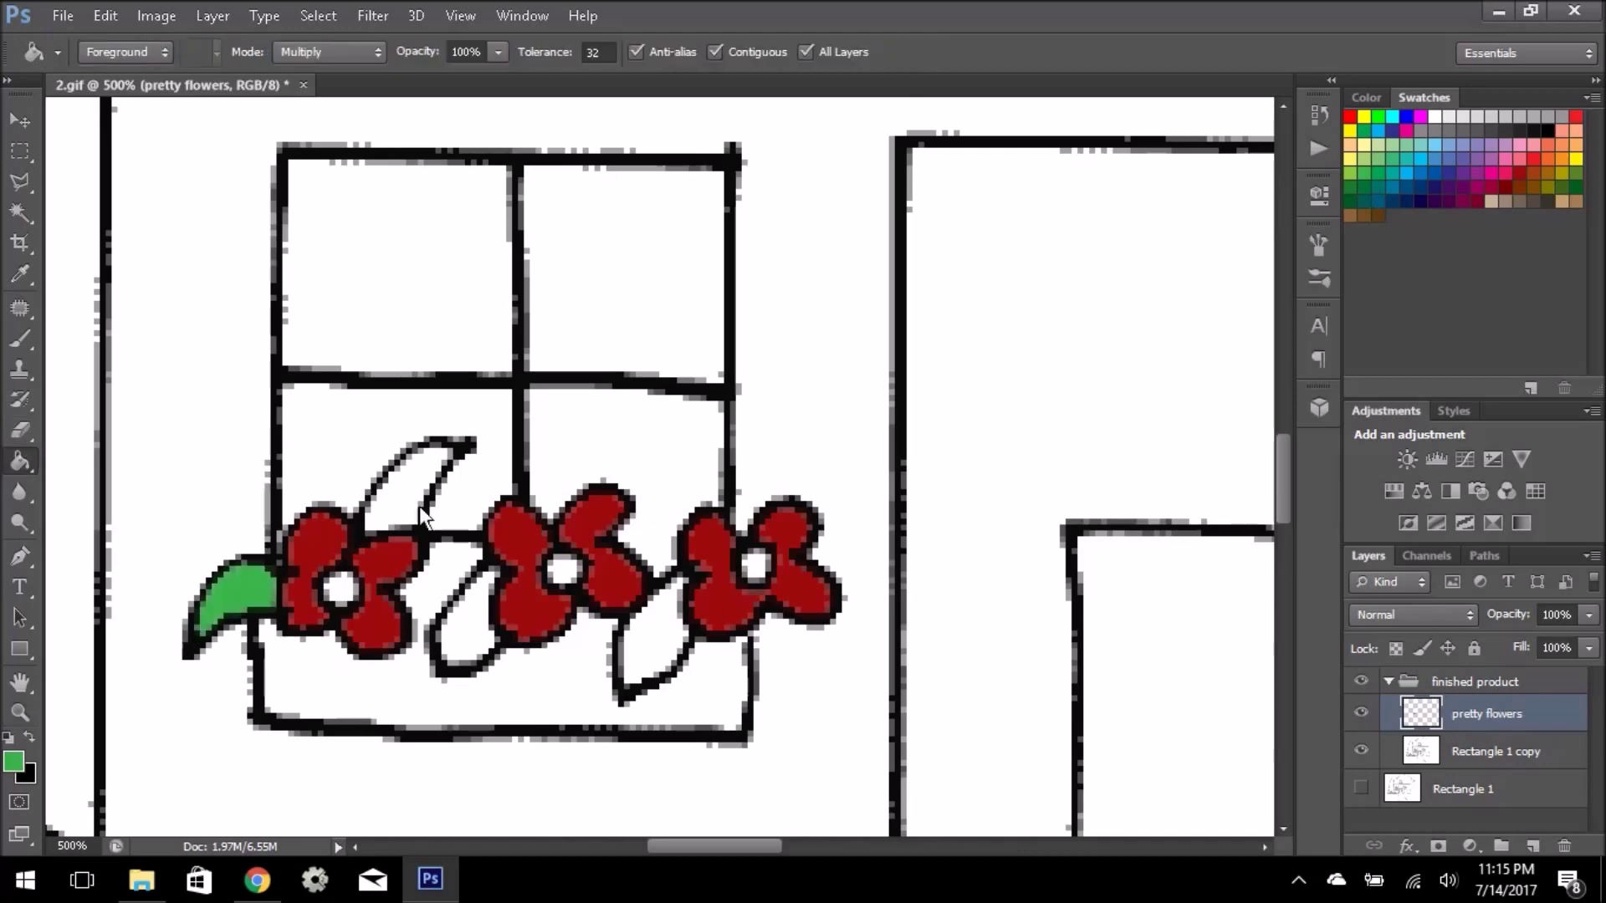
{"action": "scroll", "coordinate": [419, 505], "scroll_direction": "left", "scroll_amount": 3}
{"action": "left_click", "coordinate": [586, 656]}
{"action": "left_click", "coordinate": [786, 636]}
Fill the three flower centres pale yellow.
{"action": "left_click", "coordinate": [957, 694]}
{"action": "left_click", "coordinate": [1350, 130]}
{"action": "left_click", "coordinate": [928, 619]}
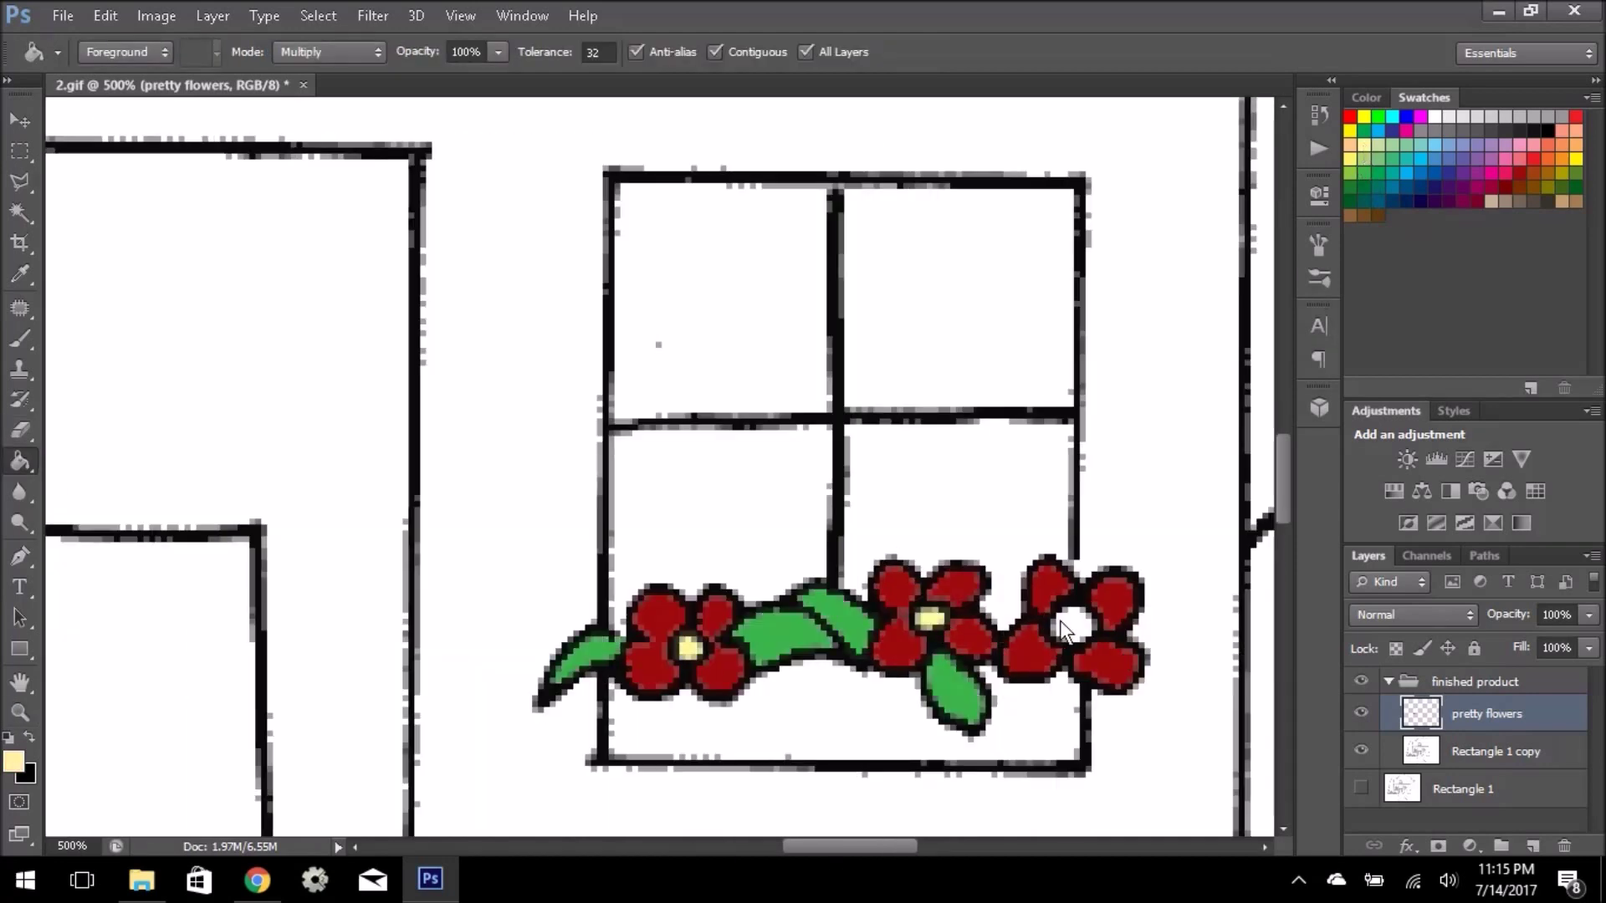
{"action": "scroll", "coordinate": [1064, 632], "scroll_direction": "left", "scroll_amount": 4}
{"action": "left_click", "coordinate": [606, 565]}
{"action": "scroll", "coordinate": [771, 844], "scroll_direction": "left", "scroll_amount": 2}
Brush a pale green highlight stroke onto the left leaf.
{"action": "key", "text": "z"}
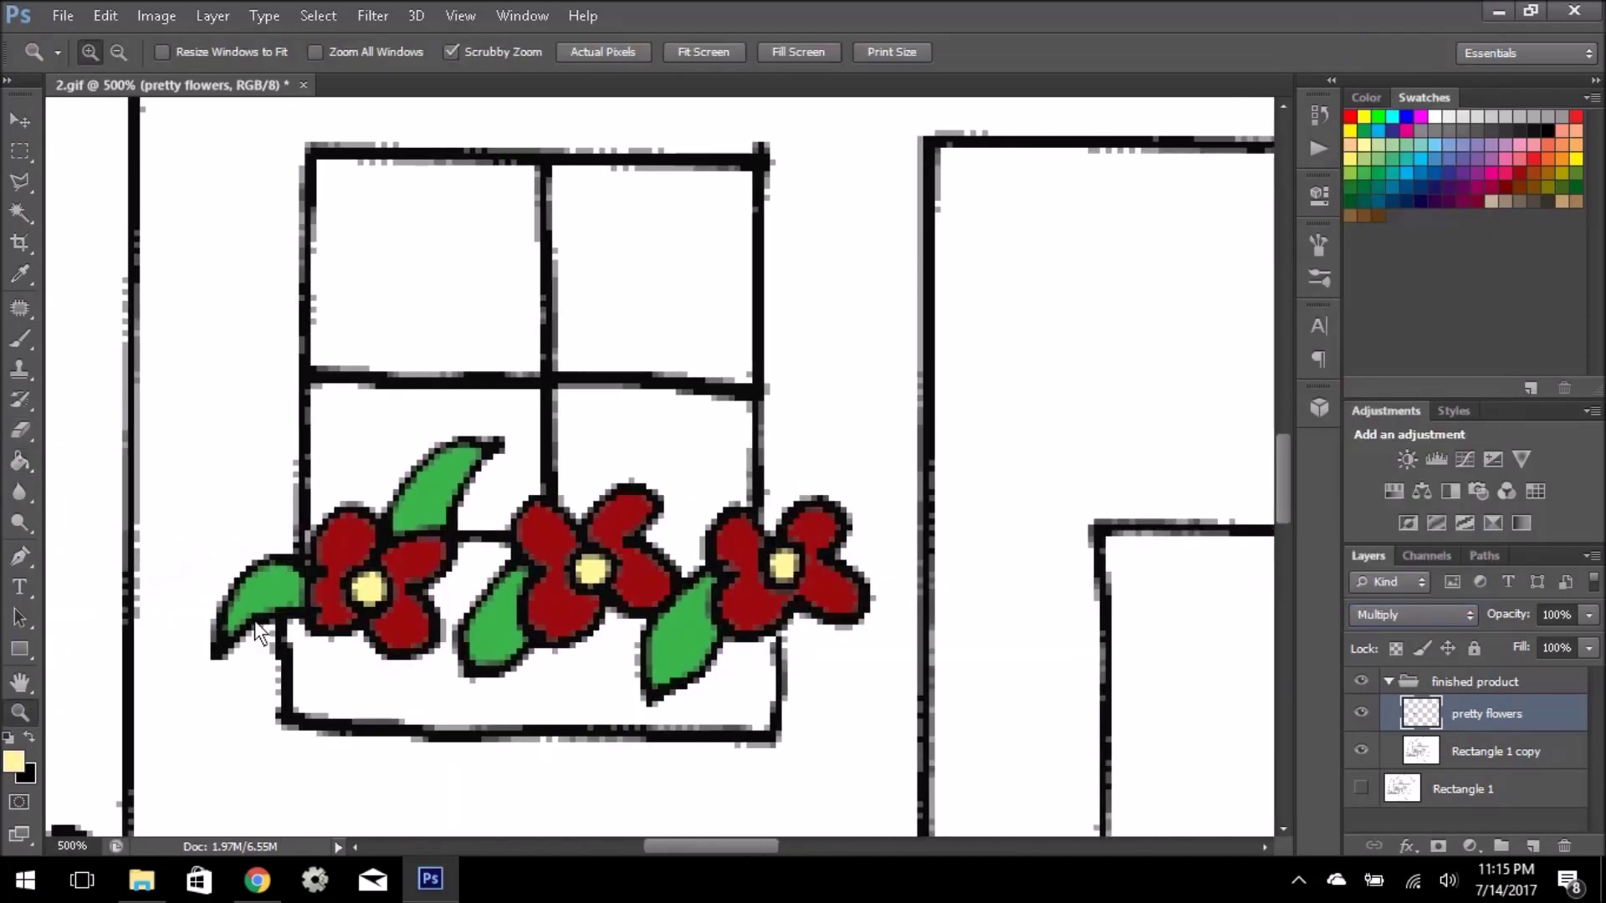
{"action": "left_click_drag", "start_coordinate": [254, 620], "coordinate": [284, 620]}
{"action": "left_click", "coordinate": [1391, 187]}
{"action": "key", "text": "b"}
{"action": "left_click_drag", "start_coordinate": [184, 640], "coordinate": [293, 576]}
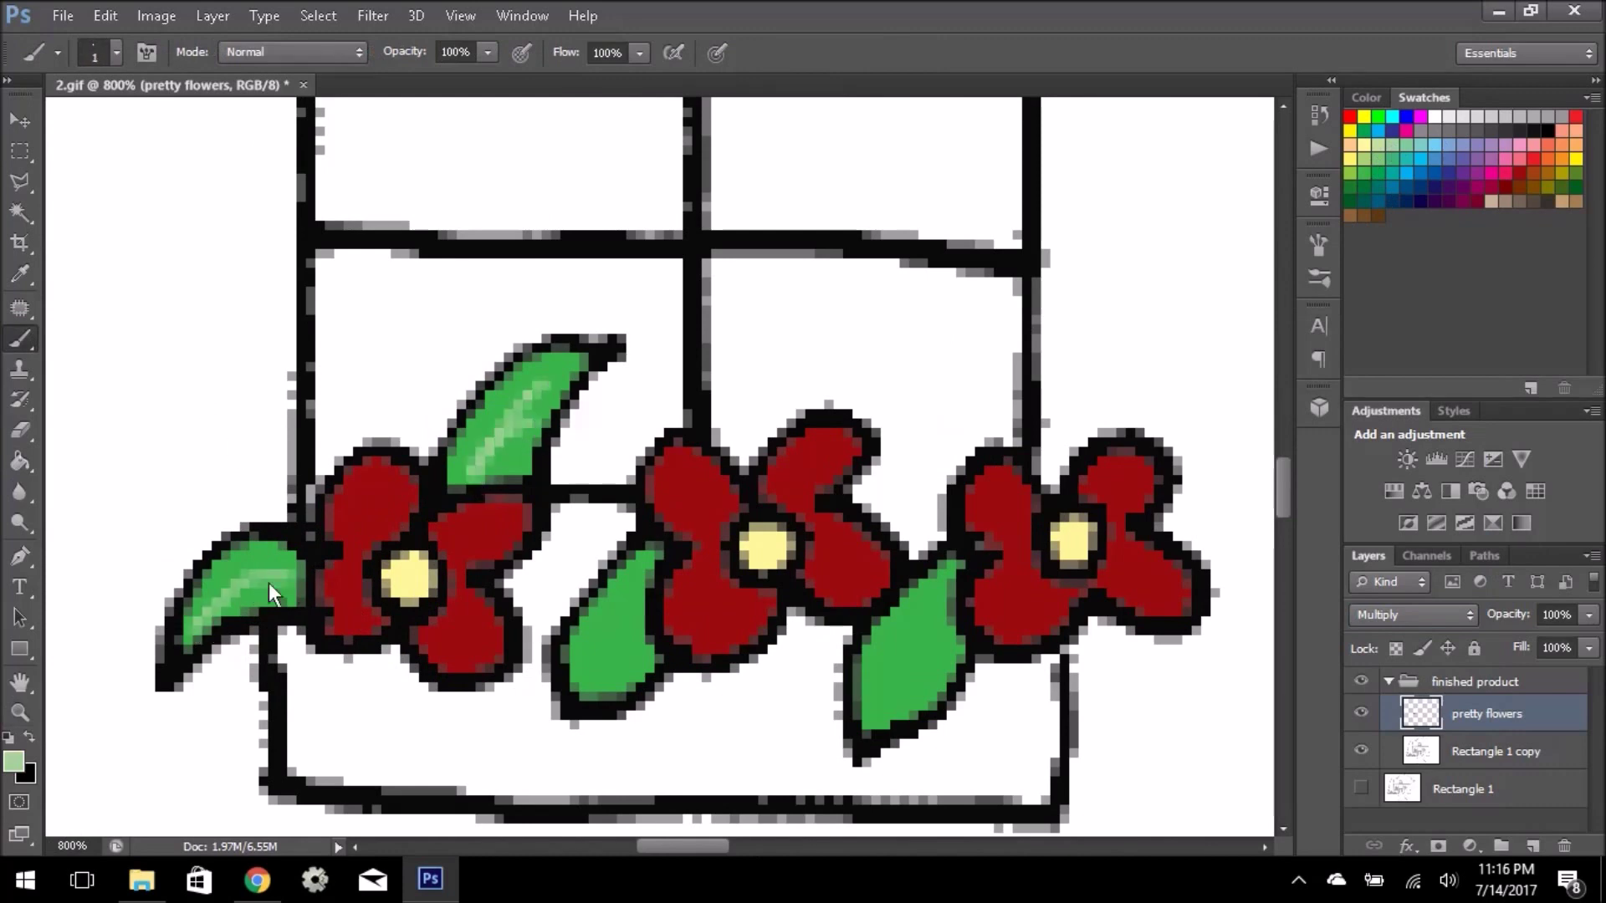
{"action": "key", "text": "h"}
{"action": "left_click_drag", "start_coordinate": [613, 611], "coordinate": [584, 679]}
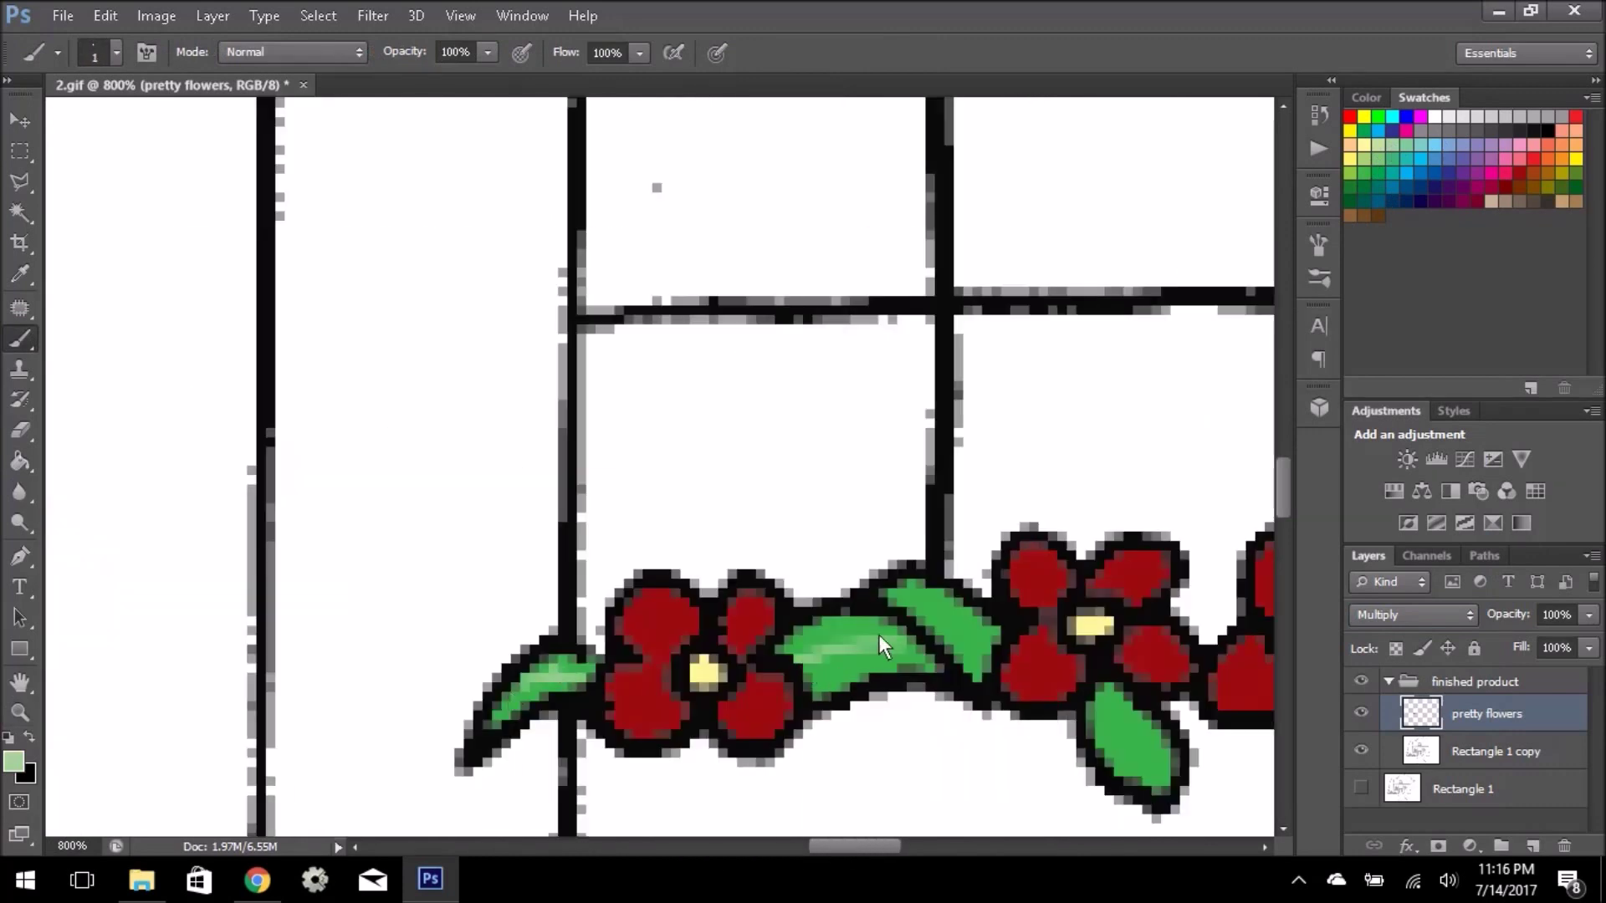
{"action": "left_click_drag", "start_coordinate": [1171, 751], "coordinate": [858, 751]}
Dab darker red shading onto the petals of all the flowers.
{"action": "left_click", "coordinate": [1516, 173]}
{"action": "left_click", "coordinate": [330, 698]}
{"action": "left_click", "coordinate": [728, 578]}
{"action": "left_click", "coordinate": [843, 653]}
{"action": "left_click", "coordinate": [966, 575]}
{"action": "left_click", "coordinate": [1075, 696]}
{"action": "scroll", "coordinate": [118, 478], "scroll_direction": "left", "scroll_amount": 5}
{"action": "left_click", "coordinate": [213, 512]}
{"action": "left_click", "coordinate": [309, 635]}
{"action": "left_click", "coordinate": [535, 494]}
{"action": "left_click", "coordinate": [686, 562]}
{"action": "left_click", "coordinate": [861, 588]}
{"action": "left_click", "coordinate": [972, 482]}
Set white as the painting colour with the smallest brush, back on the drawing copy layer.
{"action": "key", "text": "x"}
{"action": "key", "text": "bracketleft"}
{"action": "key", "text": "bracketleft"}
{"action": "key", "text": "bracketleft"}
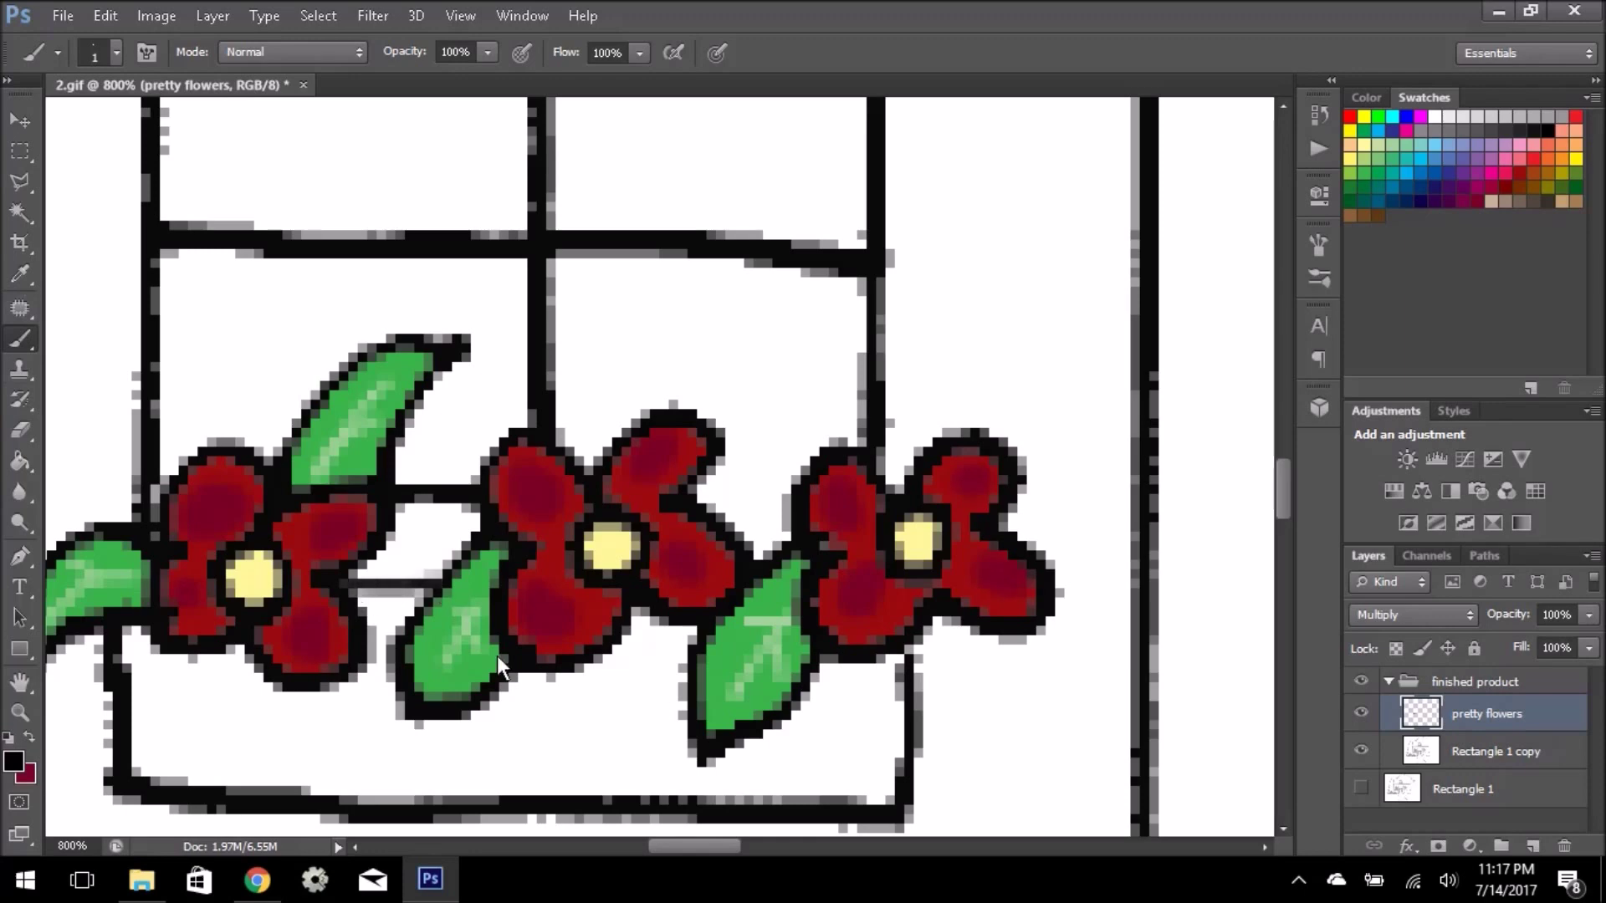
{"action": "scroll", "coordinate": [496, 656], "scroll_direction": "down", "scroll_amount": 2}
{"action": "key", "text": "d"}
{"action": "key", "text": "x"}
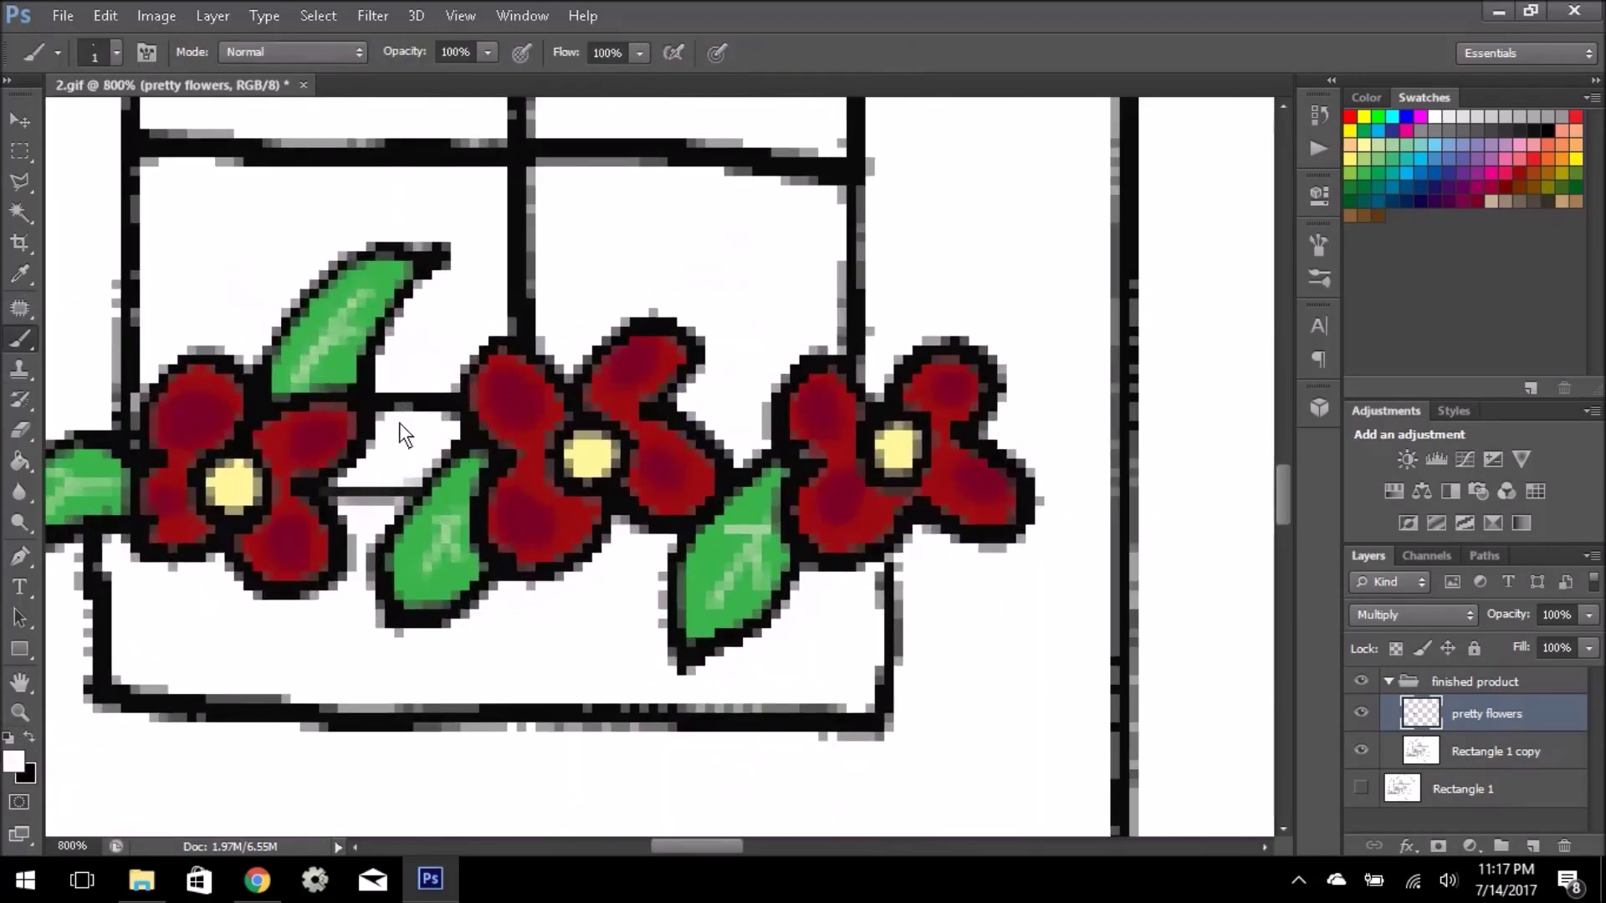
{"action": "key", "text": "alt+bracketleft"}
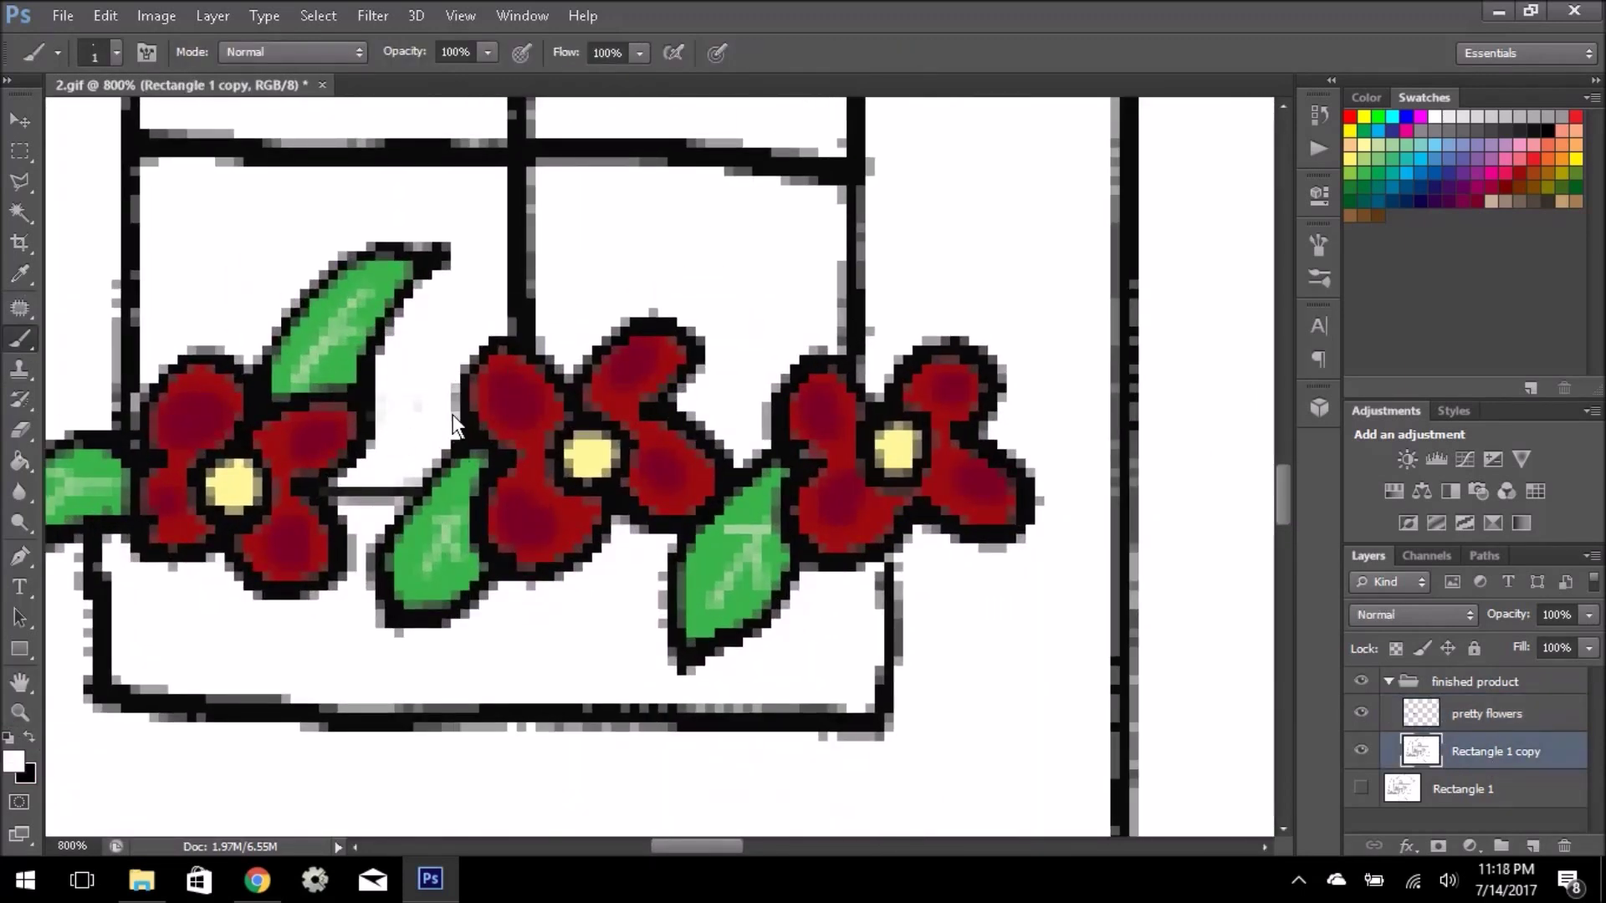
{"action": "scroll", "coordinate": [454, 414], "scroll_direction": "up", "scroll_amount": 3}
Fill the window panes grey with the Paint Bucket.
{"action": "key", "text": "g"}
{"action": "left_click", "coordinate": [1417, 152]}
{"action": "left_click", "coordinate": [686, 293]}
{"action": "left_click", "coordinate": [430, 198]}
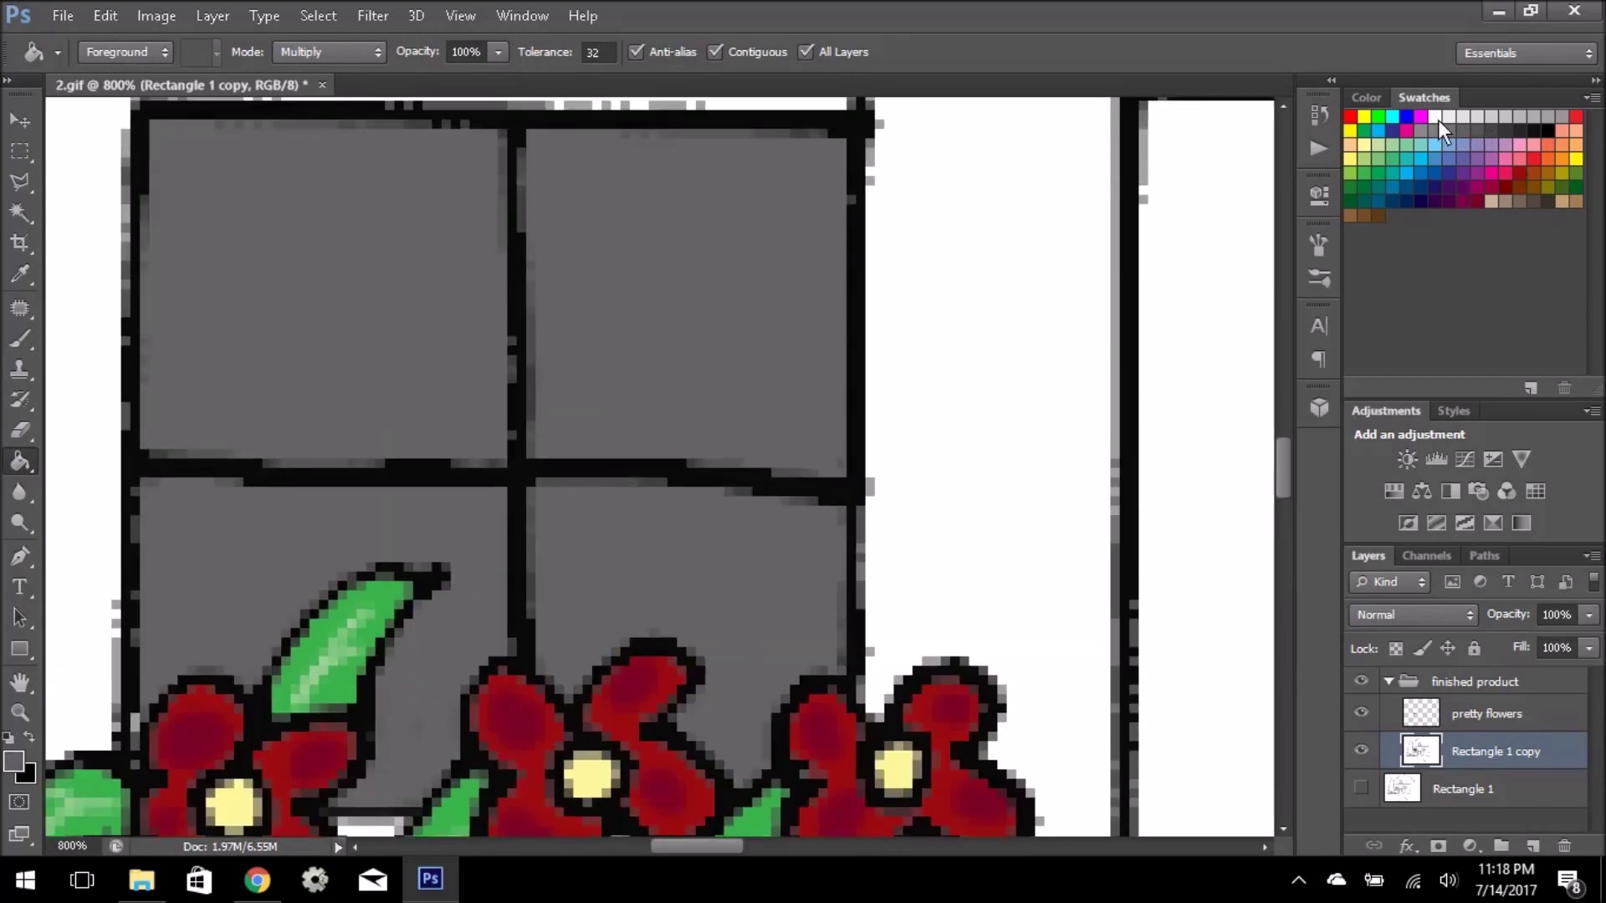
On a new layer above pretty flowers, brush white diagonal glare streaks across the glass.
{"action": "left_click", "coordinate": [1440, 127]}
{"action": "key", "text": "b"}
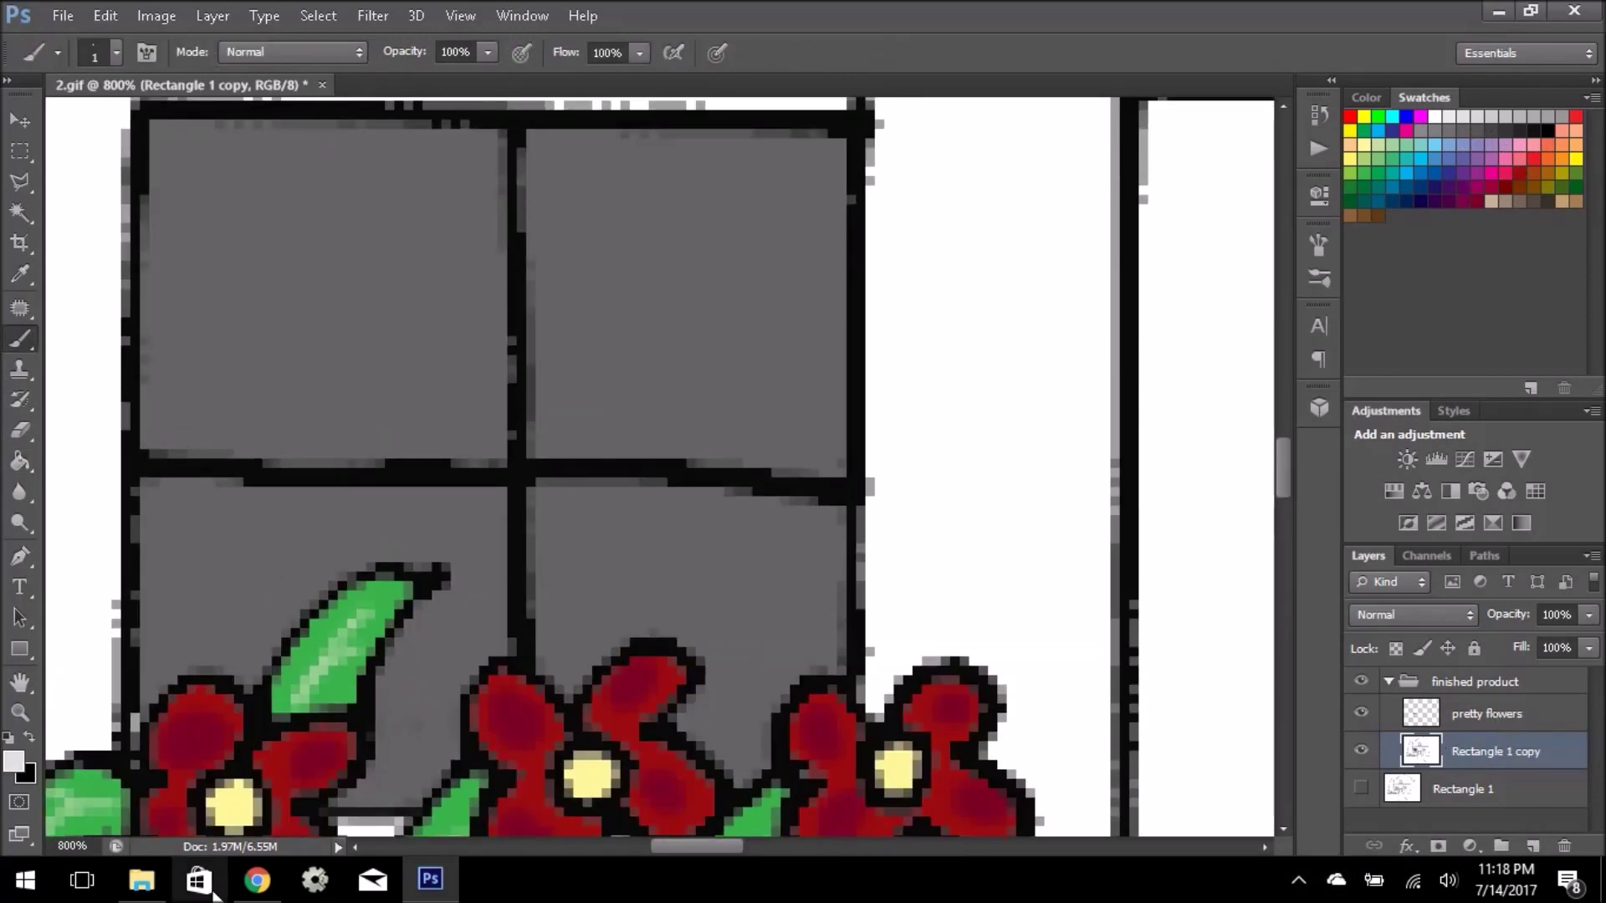
{"action": "key", "text": "alt+bracketright"}
{"action": "key", "text": "alt+bracketleft"}
{"action": "key", "text": "alt+bracketright"}
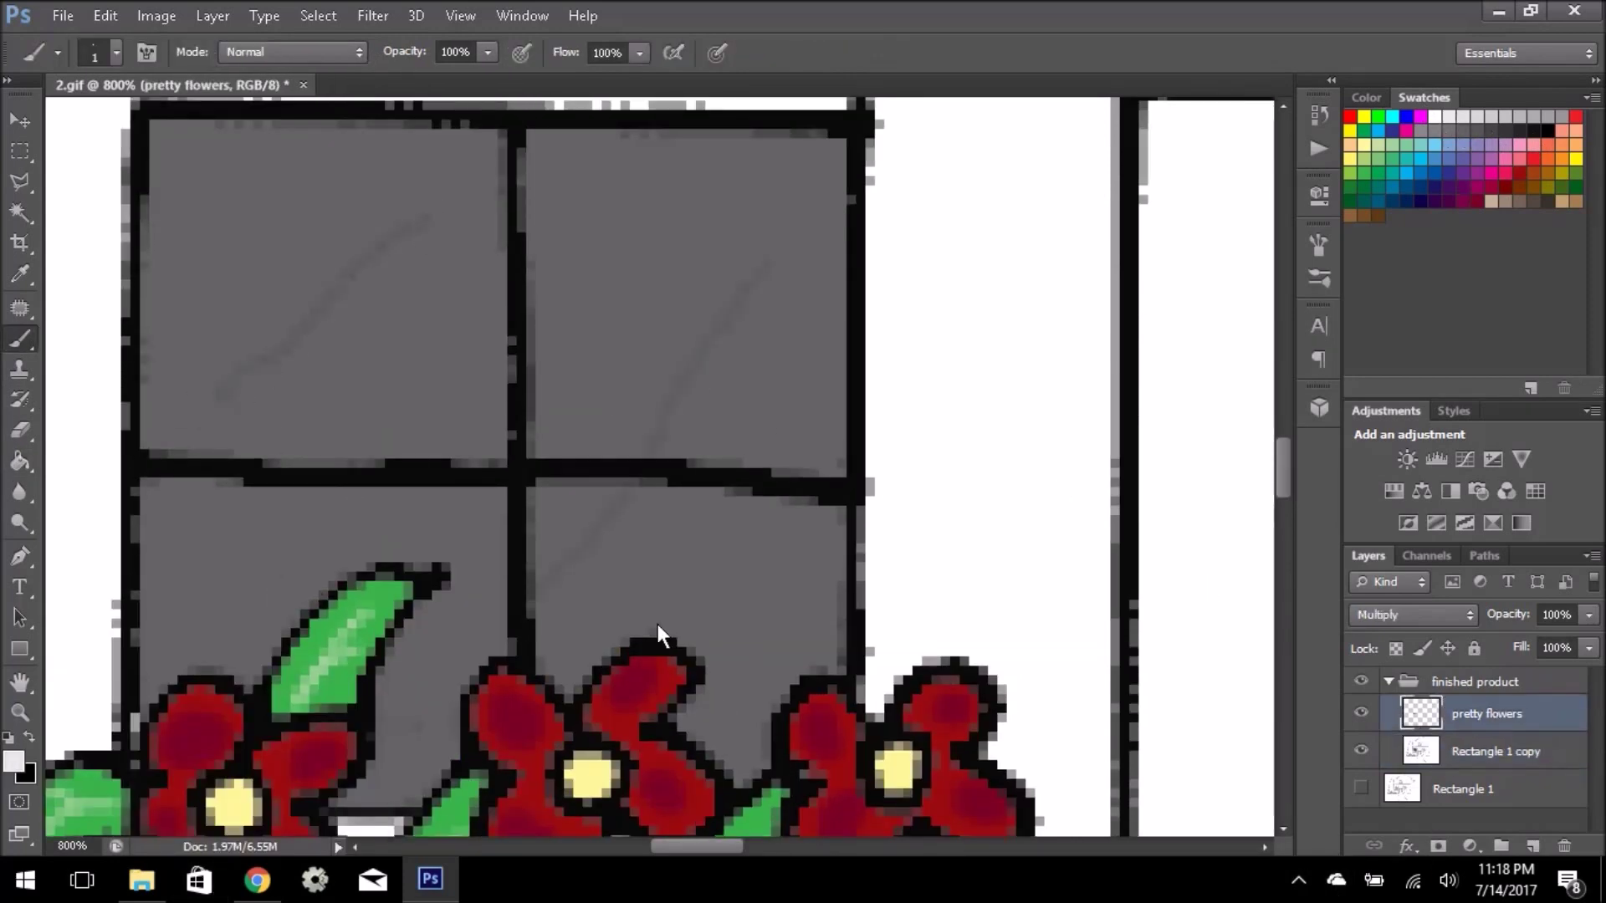
{"action": "key", "text": "ctrl+shift+alt+n"}
{"action": "left_click_drag", "start_coordinate": [216, 422], "coordinate": [421, 171]}
{"action": "left_click_drag", "start_coordinate": [444, 548], "coordinate": [716, 211]}
{"action": "left_click_drag", "start_coordinate": [625, 584], "coordinate": [691, 521]}
On another new layer, paint a soft yellow glow in the window pane.
{"action": "left_click", "coordinate": [1413, 615]}
{"action": "key", "text": "Escape"}
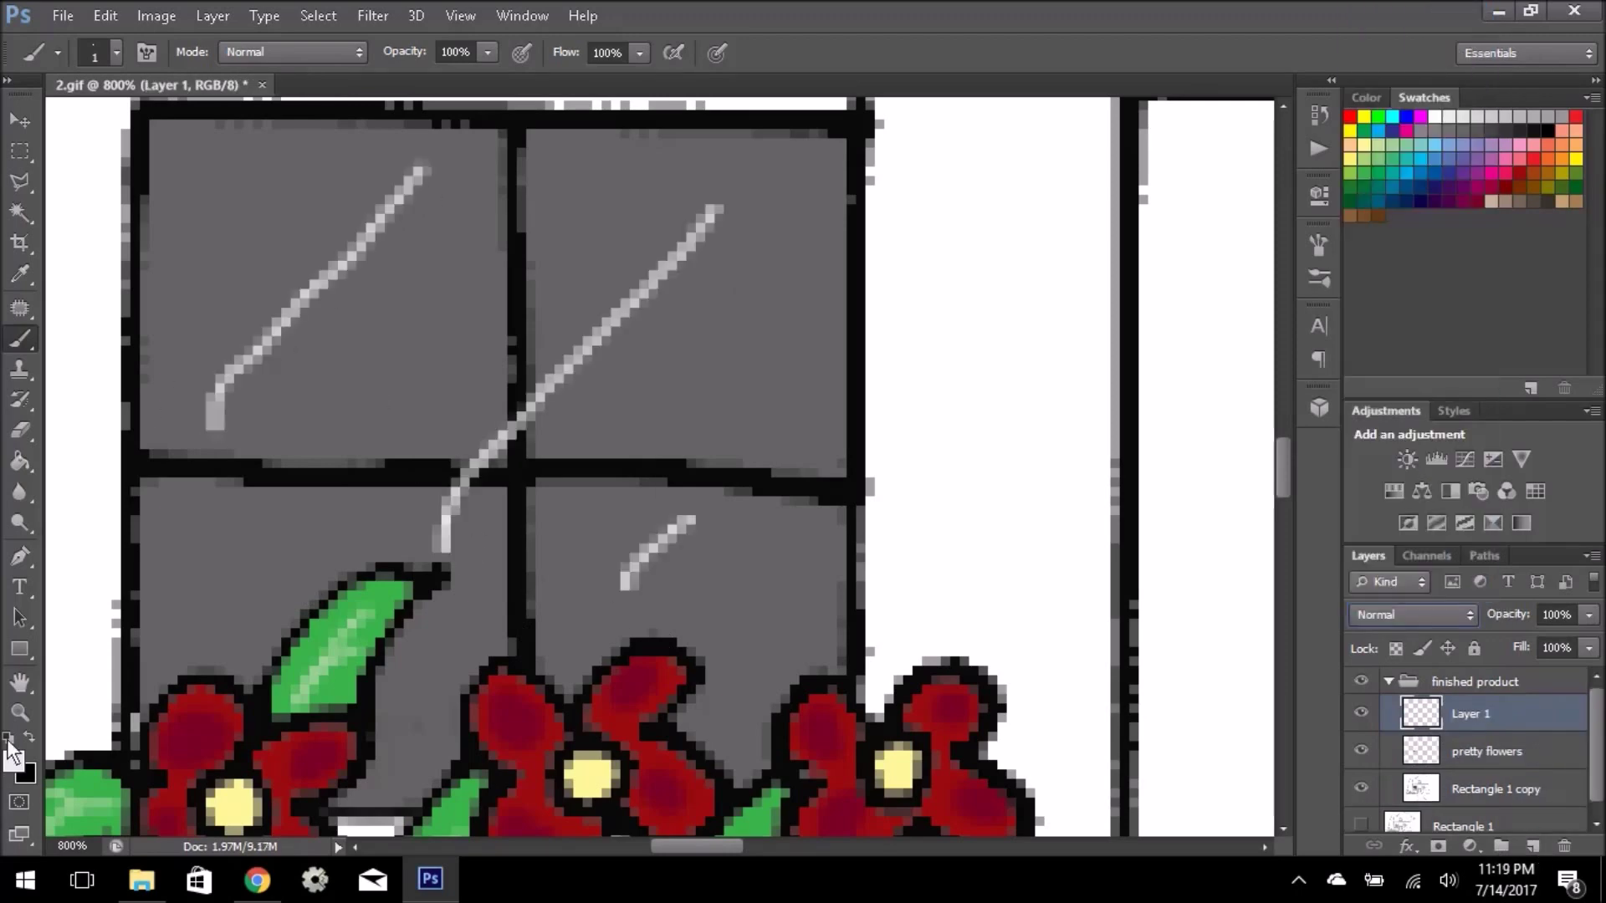
{"action": "scroll", "coordinate": [511, 544], "scroll_direction": "down", "scroll_amount": 5}
{"action": "scroll", "coordinate": [505, 468], "scroll_direction": "up", "scroll_amount": 4}
{"action": "scroll", "coordinate": [505, 469], "scroll_direction": "up", "scroll_amount": 1}
{"action": "left_click", "coordinate": [1363, 117]}
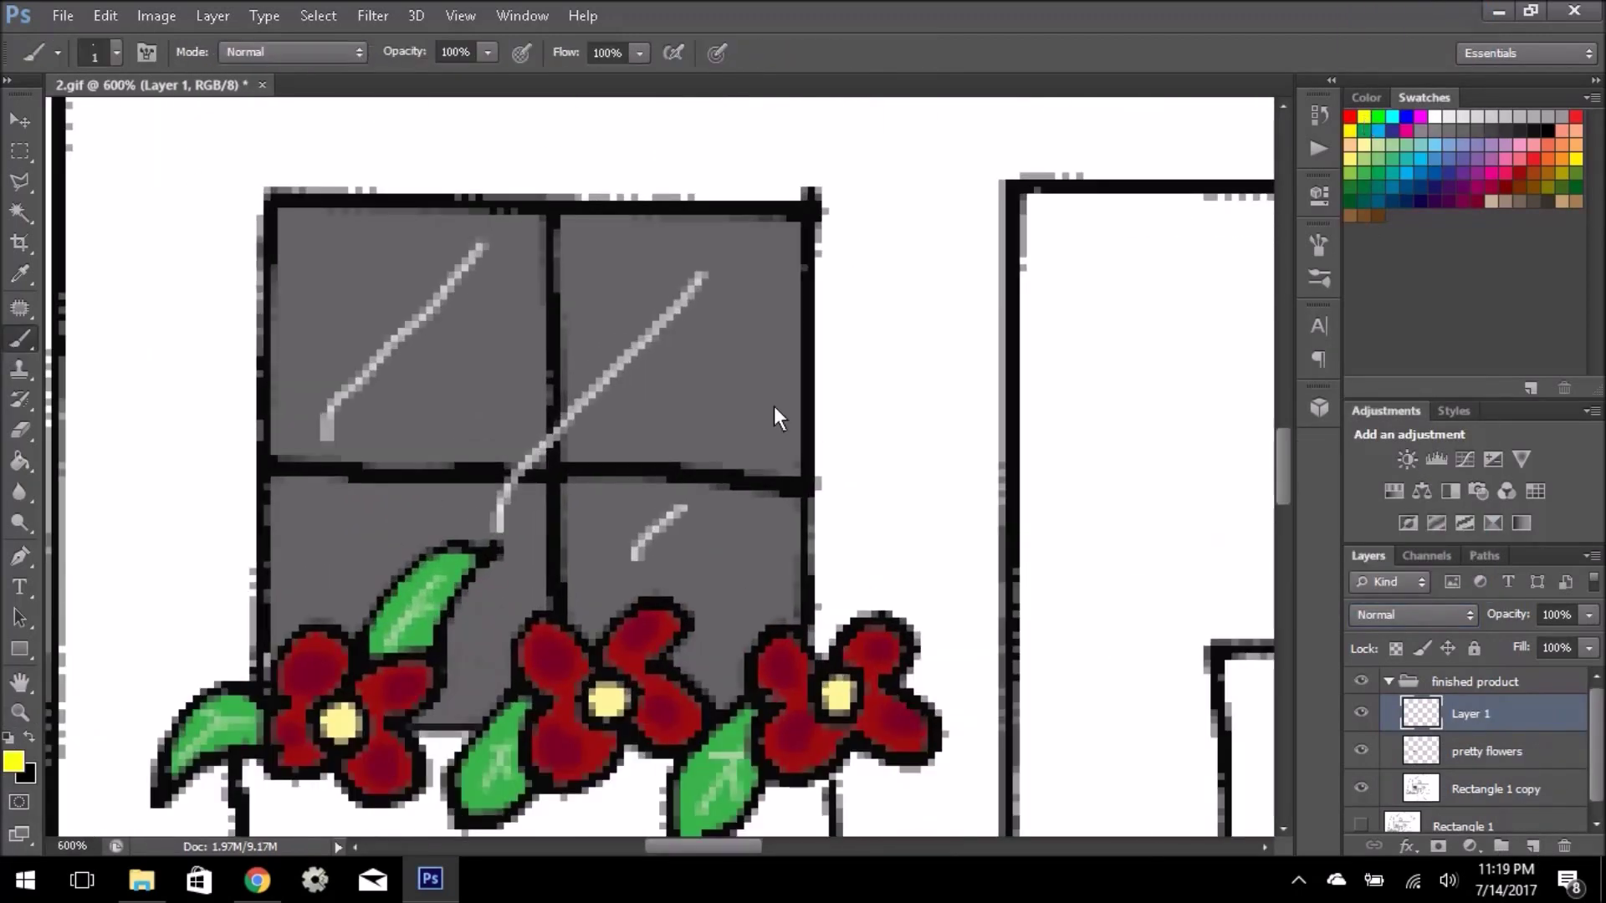
{"action": "key", "text": "ctrl+shift+alt+n"}
{"action": "left_click", "coordinate": [698, 335]}
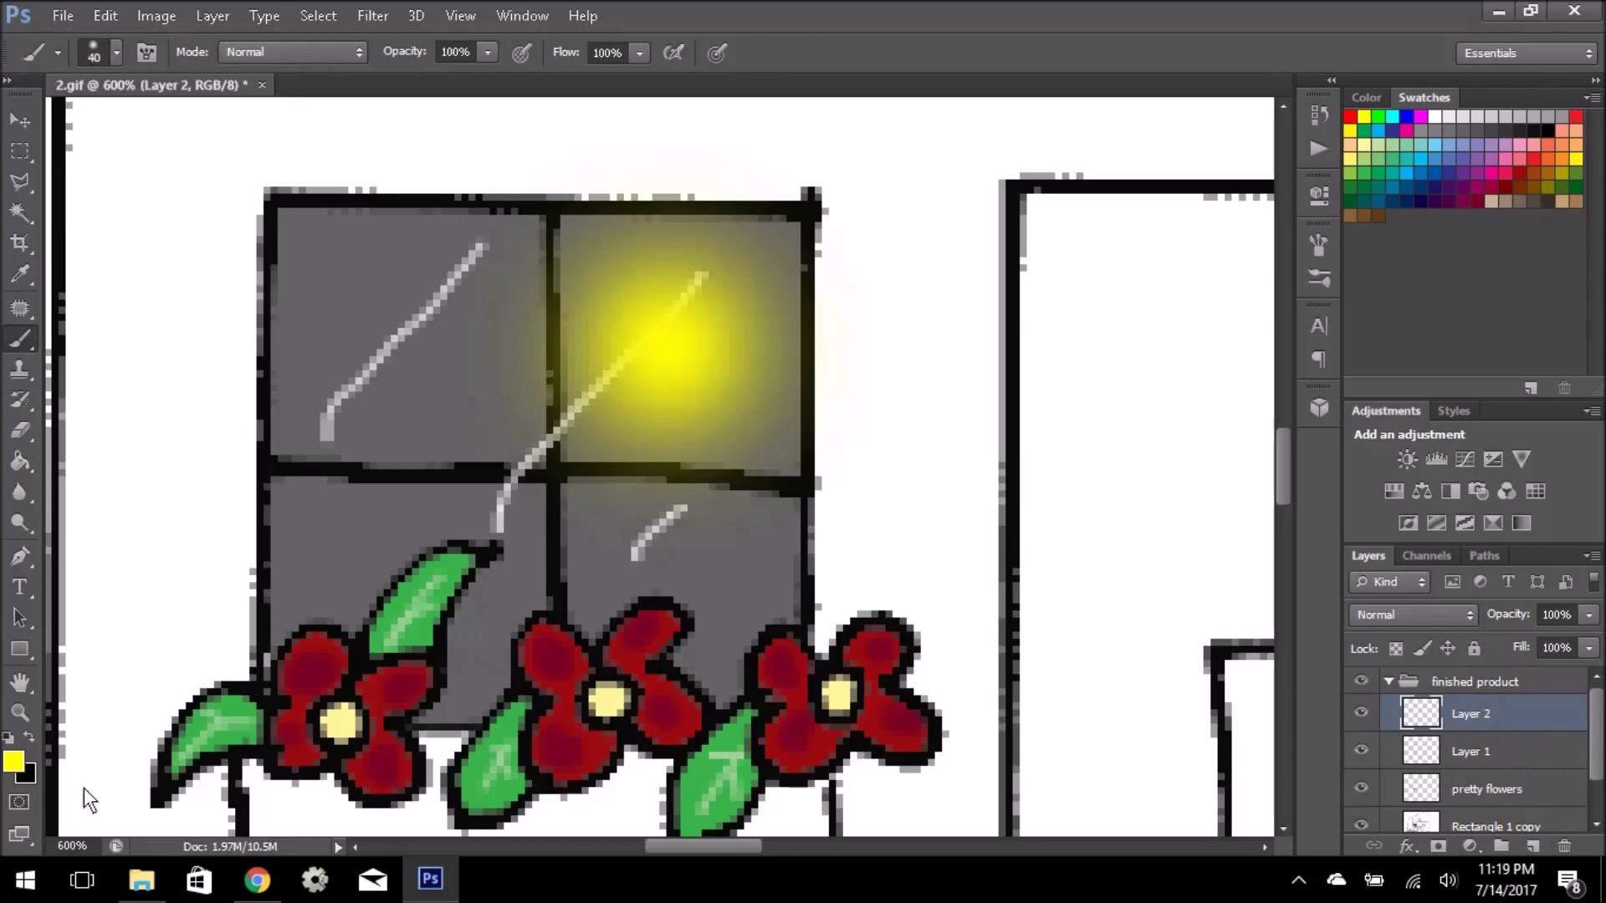
Select the Paint Bucket with brown as the fill colour.
{"action": "key", "text": "z"}
{"action": "left_click", "coordinate": [20, 463]}
{"action": "left_click", "coordinate": [1380, 216]}
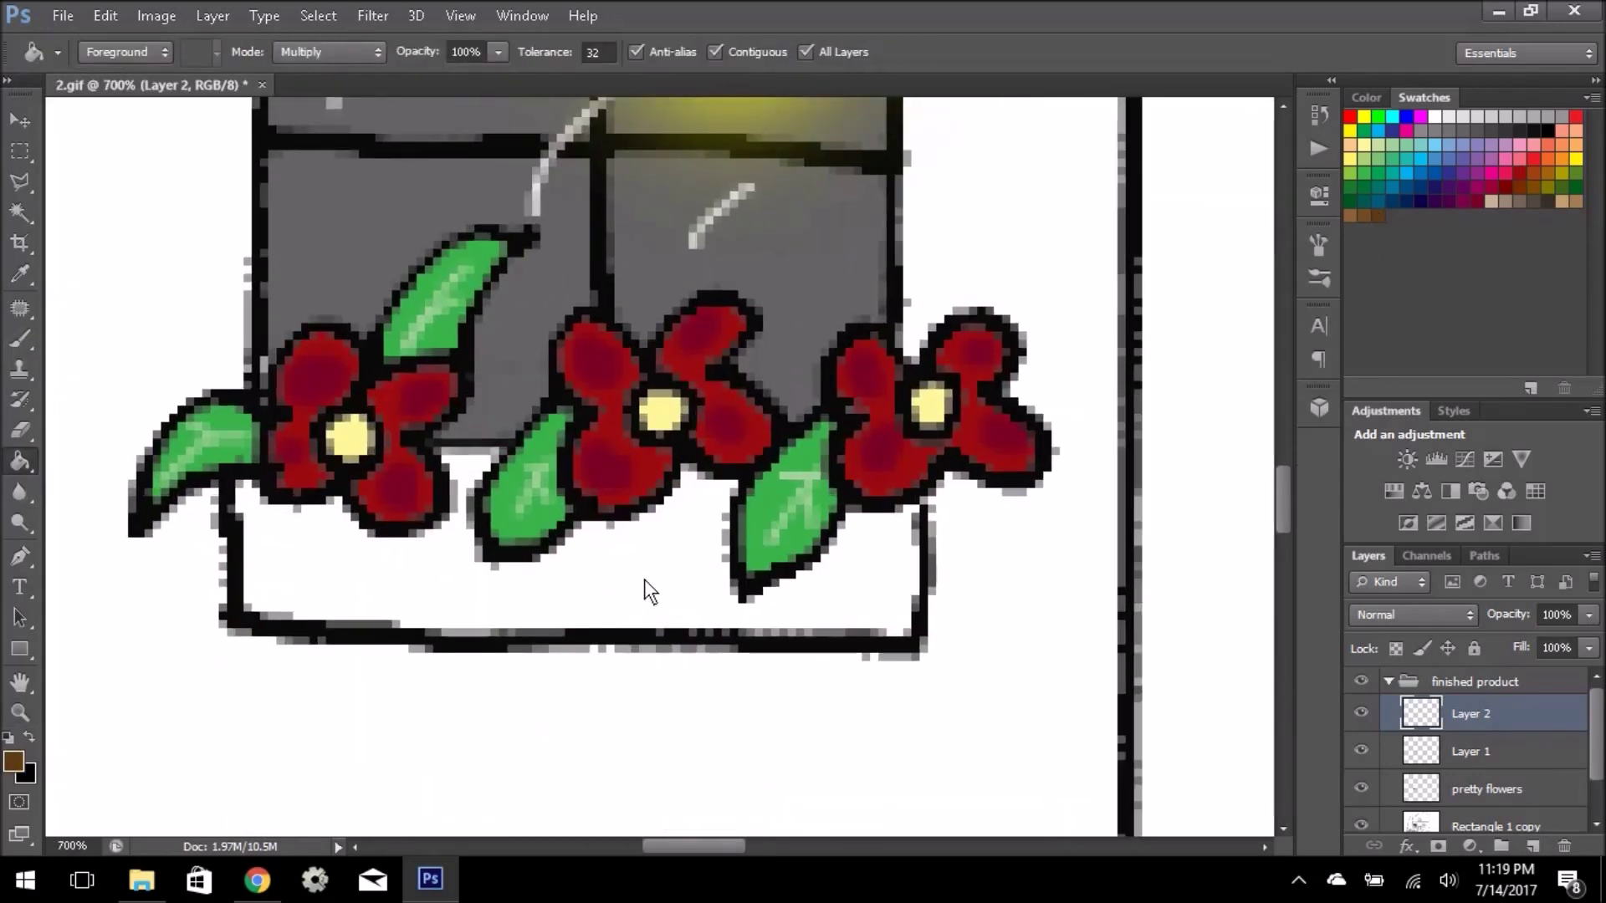
Fill the planter box brown, shade its top edge and the leaves darker brown, keeping Normal blend mode.
{"action": "left_click", "coordinate": [644, 578]}
{"action": "left_click", "coordinate": [14, 761]}
{"action": "left_click", "coordinate": [762, 470]}
{"action": "key", "text": "Return"}
{"action": "key", "text": "b"}
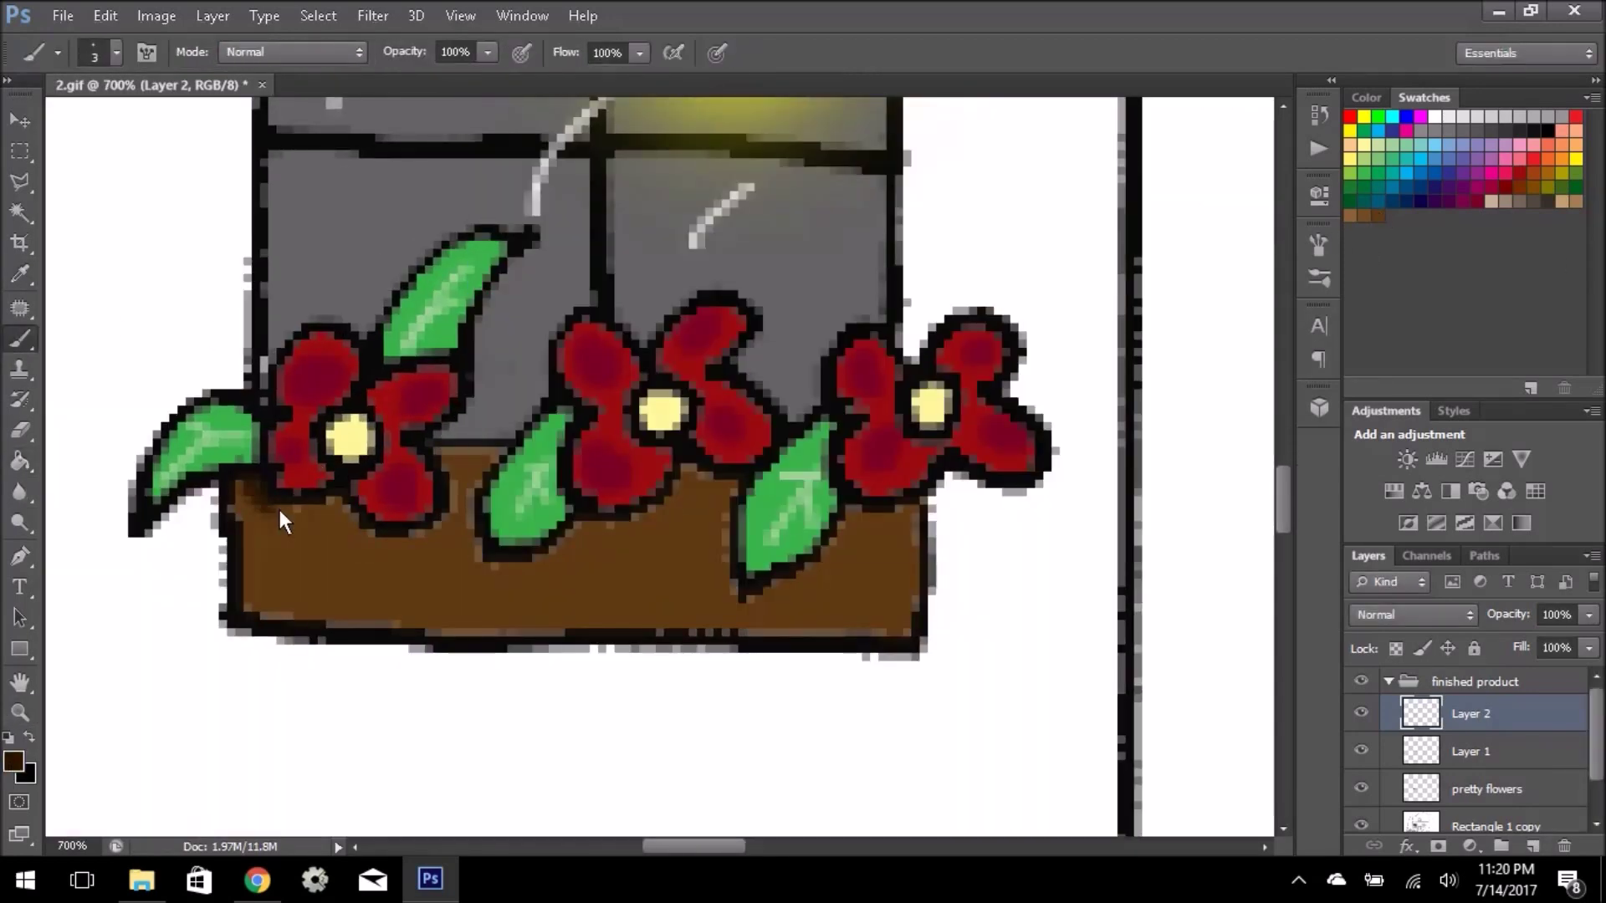
{"action": "mouse_move", "coordinate": [499, 568]}
{"action": "left_mouse_down"}
{"action": "mouse_move", "coordinate": [744, 483]}
{"action": "mouse_move", "coordinate": [923, 504]}
{"action": "left_mouse_up"}
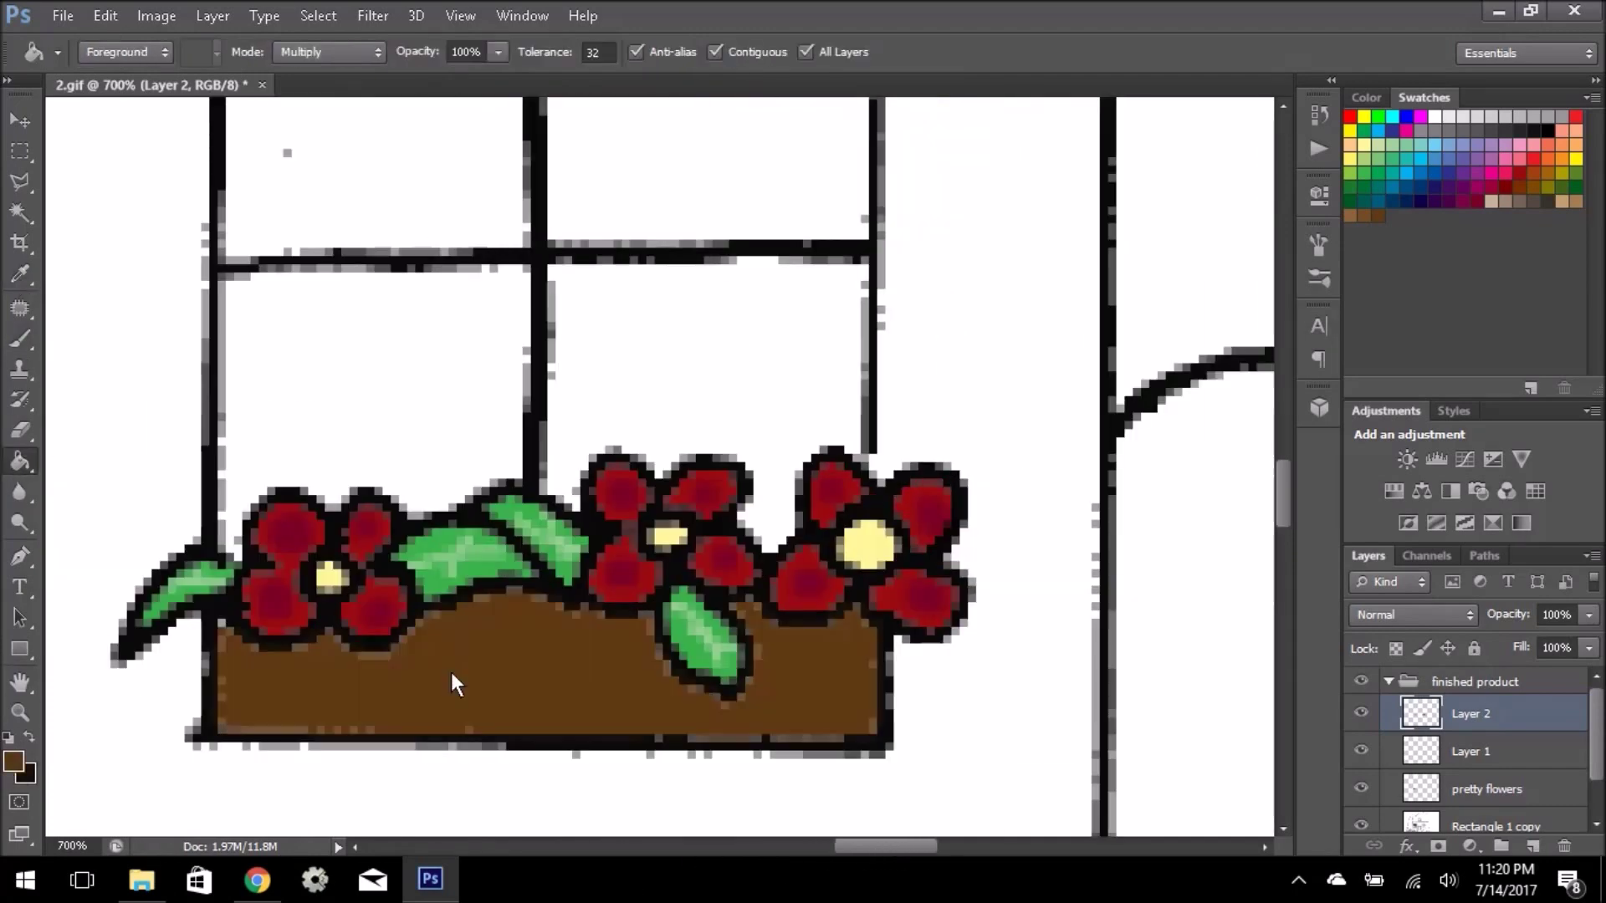
{"action": "mouse_move", "coordinate": [215, 601]}
{"action": "left_mouse_down"}
{"action": "mouse_move", "coordinate": [491, 592]}
{"action": "mouse_move", "coordinate": [759, 661]}
{"action": "left_mouse_up"}
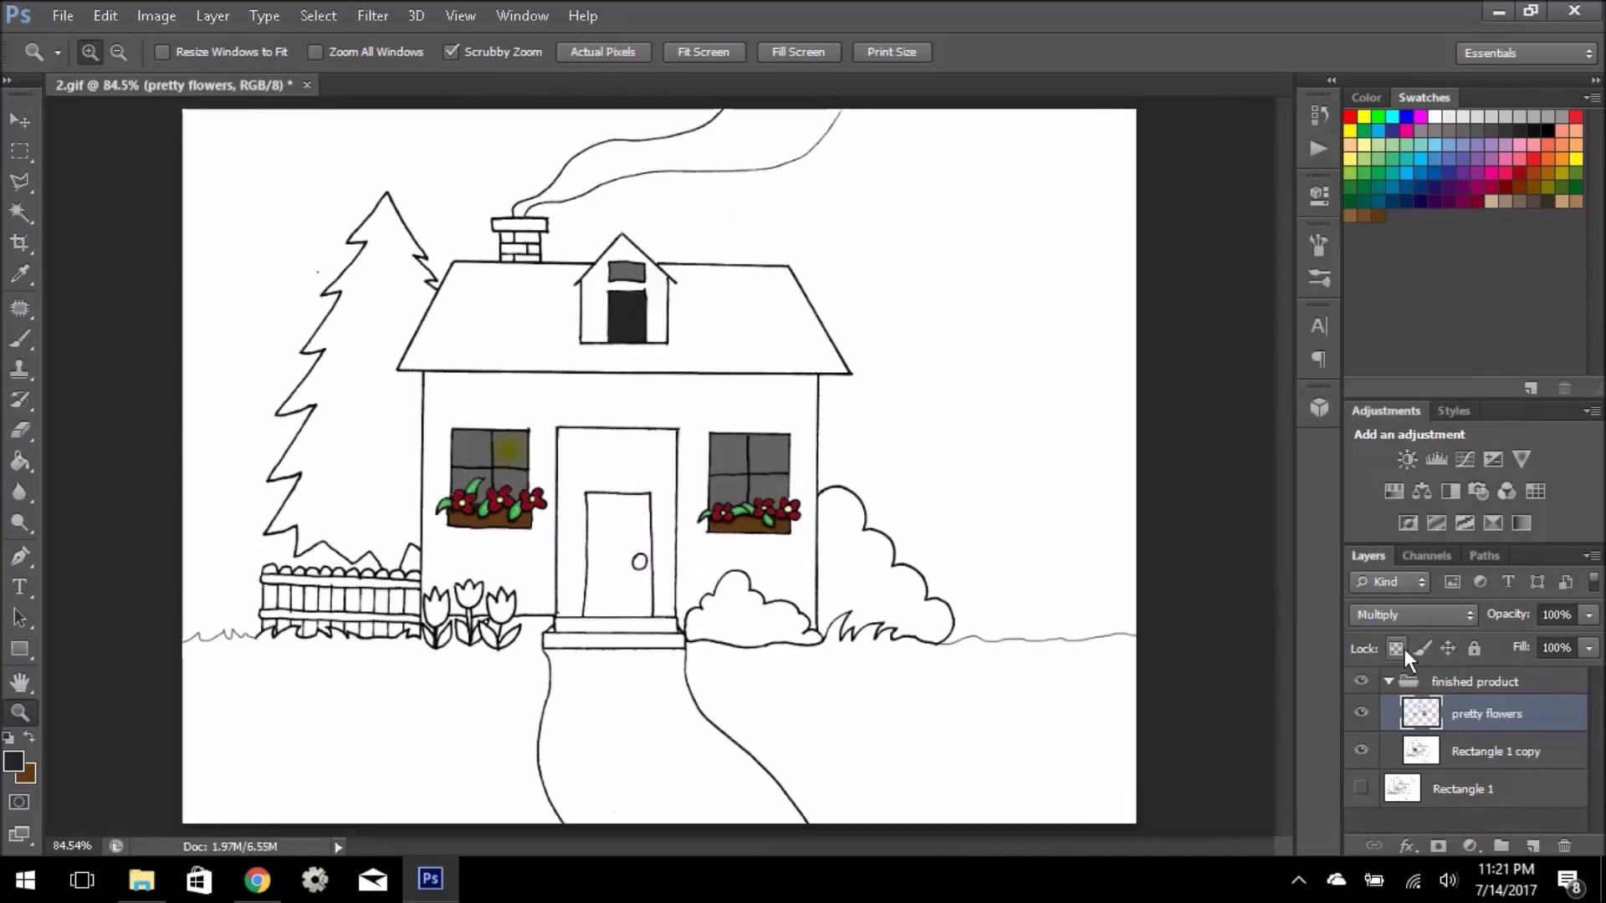
{"action": "left_click", "coordinate": [1411, 614]}
{"action": "left_click", "coordinate": [1380, 11]}
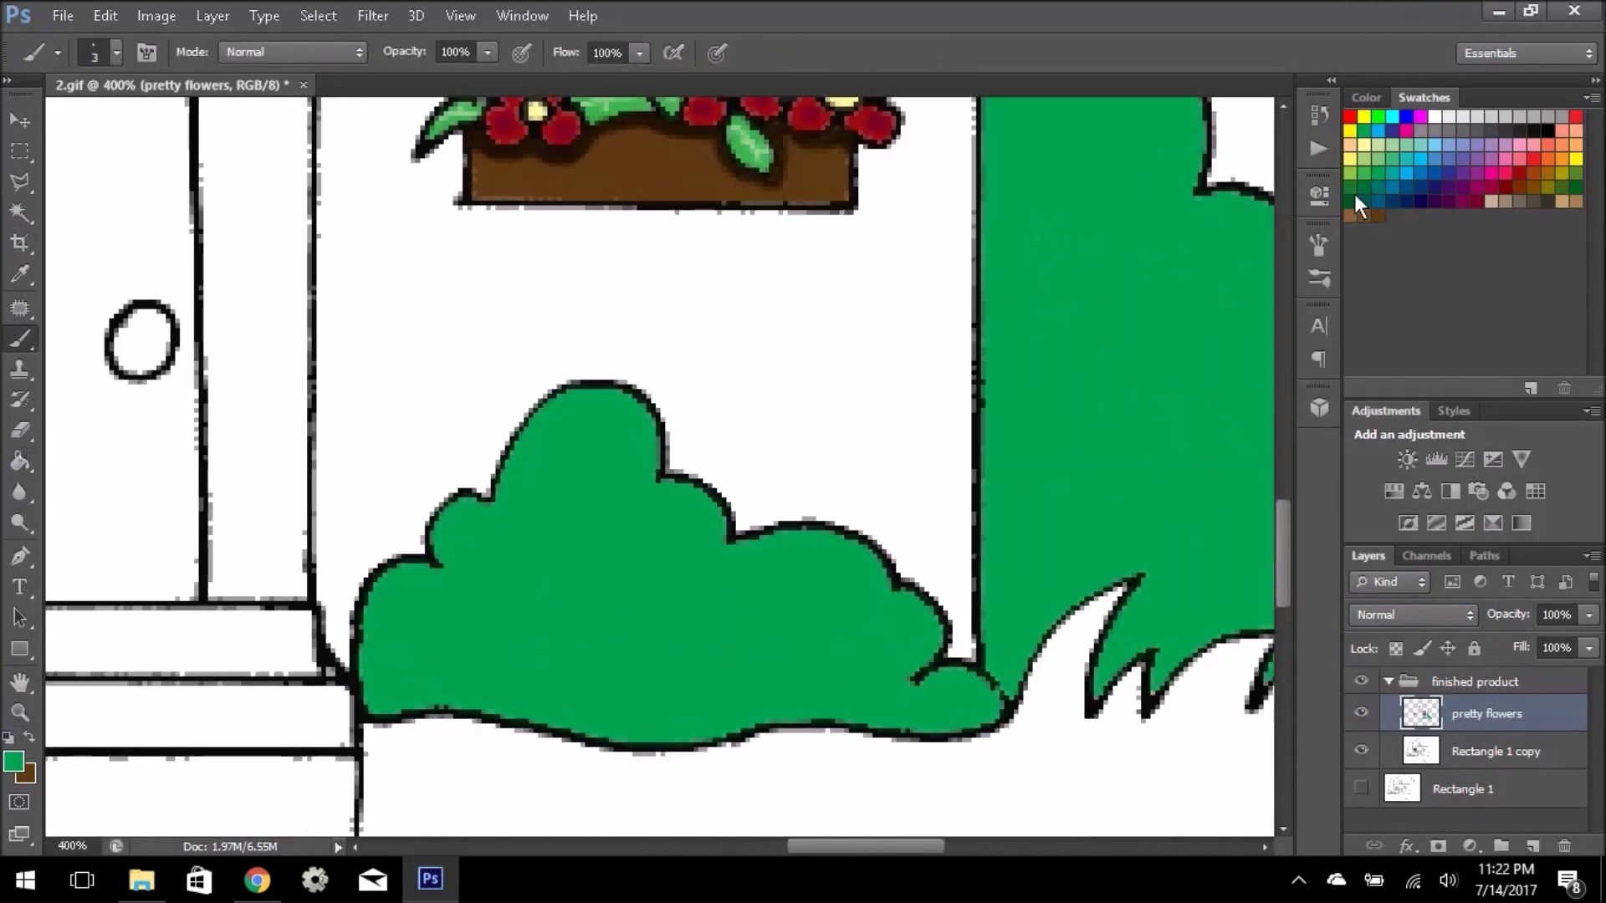
On a new layer, brush darker green shading along the bush outlines and erase the excess.
{"action": "key", "text": "ctrl+shift+alt+n"}
{"action": "mouse_move", "coordinate": [651, 451]}
{"action": "left_mouse_down"}
{"action": "mouse_move", "coordinate": [912, 681]}
{"action": "mouse_move", "coordinate": [1004, 728]}
{"action": "left_mouse_up"}
{"action": "mouse_move", "coordinate": [467, 560]}
{"action": "left_mouse_down"}
{"action": "mouse_move", "coordinate": [485, 706]}
{"action": "mouse_move", "coordinate": [999, 718]}
{"action": "left_mouse_up"}
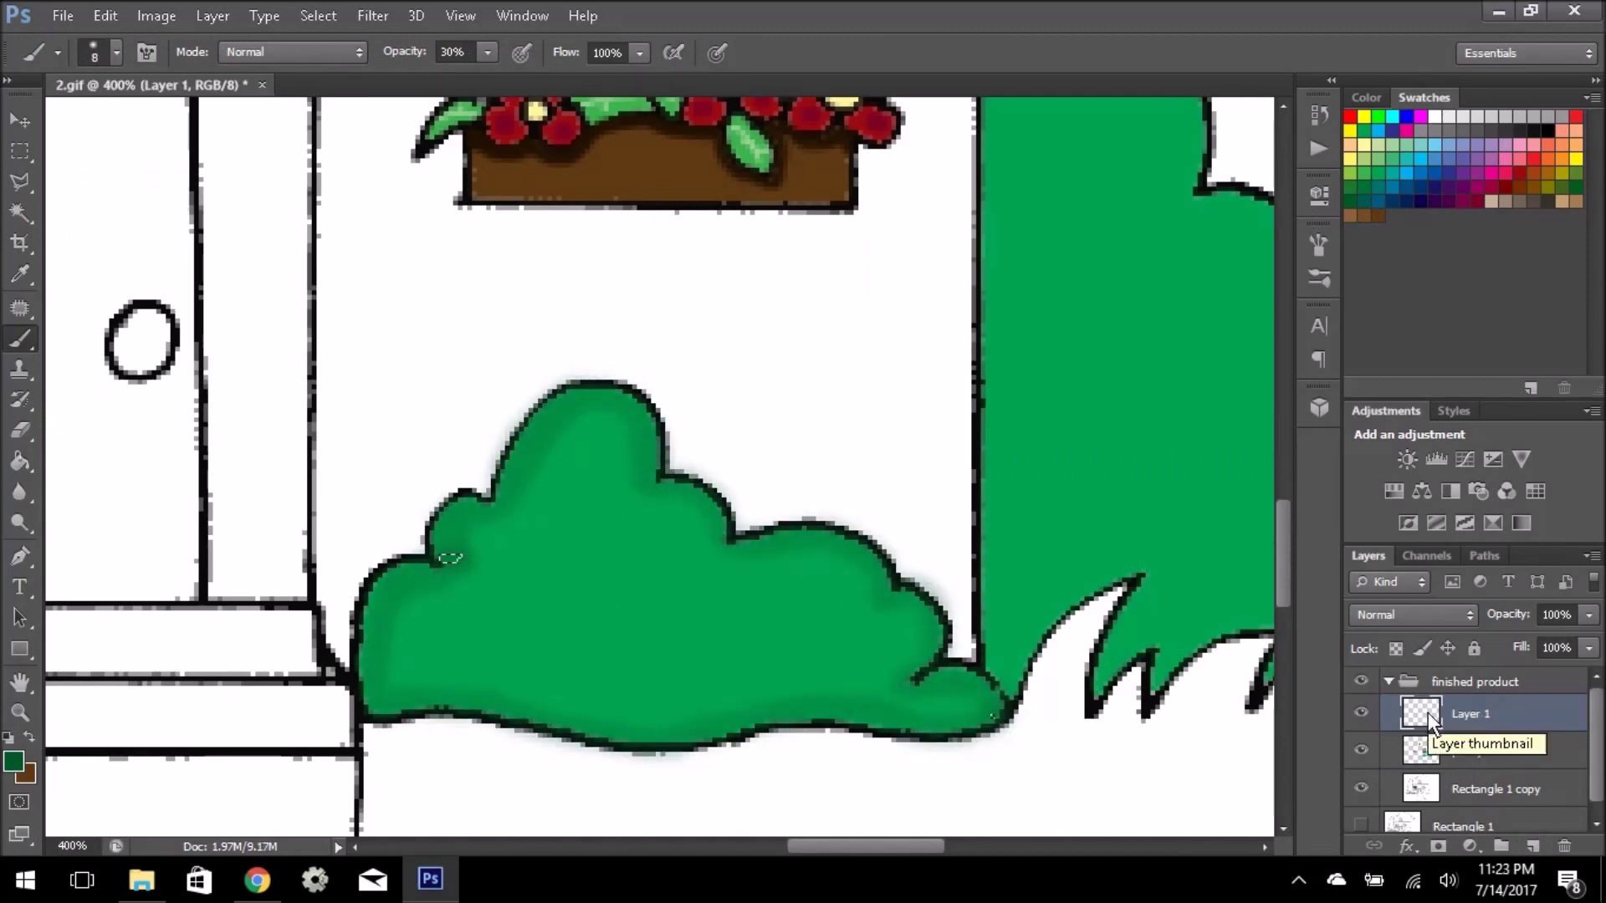
{"action": "left_click", "coordinate": [20, 431]}
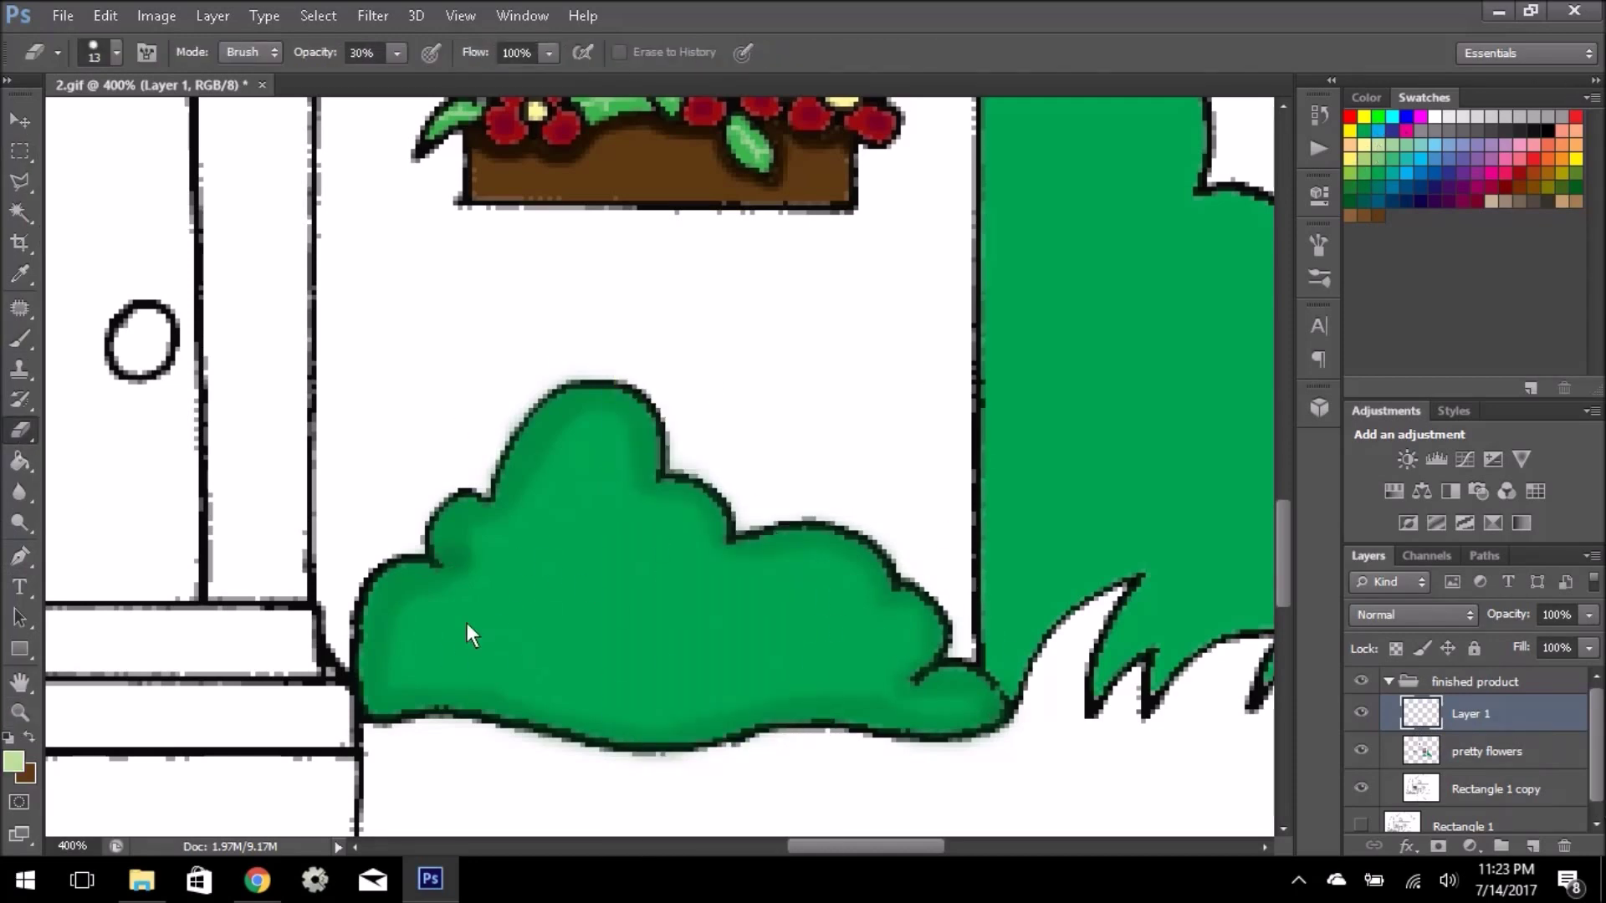
Sample the bush's darker green and add more shading strokes across both bushes.
{"action": "left_click", "coordinate": [584, 470], "text": "alt"}
{"action": "left_click", "coordinate": [518, 577], "text": "alt"}
{"action": "key", "text": "b"}
{"action": "left_click_drag", "start_coordinate": [540, 596], "coordinate": [594, 490]}
{"action": "left_click_drag", "start_coordinate": [460, 632], "coordinate": [512, 679]}
{"action": "left_click_drag", "start_coordinate": [644, 623], "coordinate": [677, 652]}
{"action": "left_click_drag", "start_coordinate": [757, 674], "coordinate": [870, 694]}
{"action": "left_click_drag", "start_coordinate": [638, 431], "coordinate": [619, 468]}
{"action": "left_click_drag", "start_coordinate": [862, 846], "coordinate": [914, 845]}
With a larger brush, paint broad darker shading and lighter green highlights on the tall bush.
{"action": "scroll", "coordinate": [605, 314], "scroll_direction": "up", "scroll_amount": 3}
{"action": "key", "text": "bracketright"}
{"action": "key", "text": "bracketright"}
{"action": "key", "text": "bracketright"}
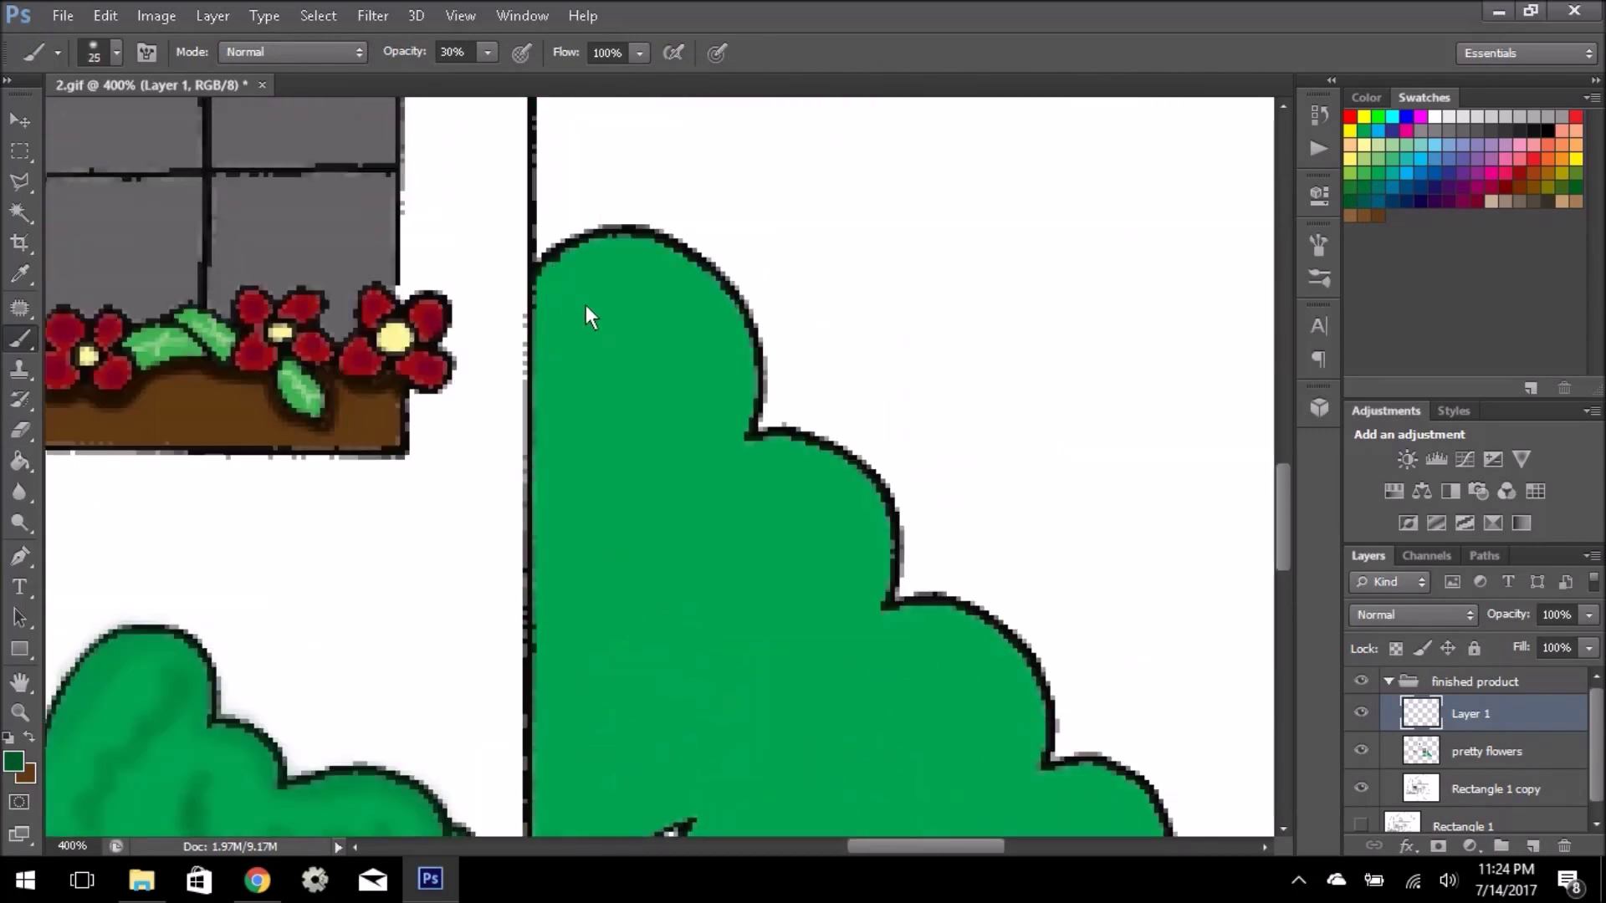
{"action": "left_click_drag", "start_coordinate": [661, 276], "coordinate": [853, 527]}
{"action": "scroll", "coordinate": [997, 644], "scroll_direction": "down", "scroll_amount": 1}
{"action": "left_click", "coordinate": [1378, 171]}
{"action": "left_click_drag", "start_coordinate": [585, 251], "coordinate": [815, 621]}
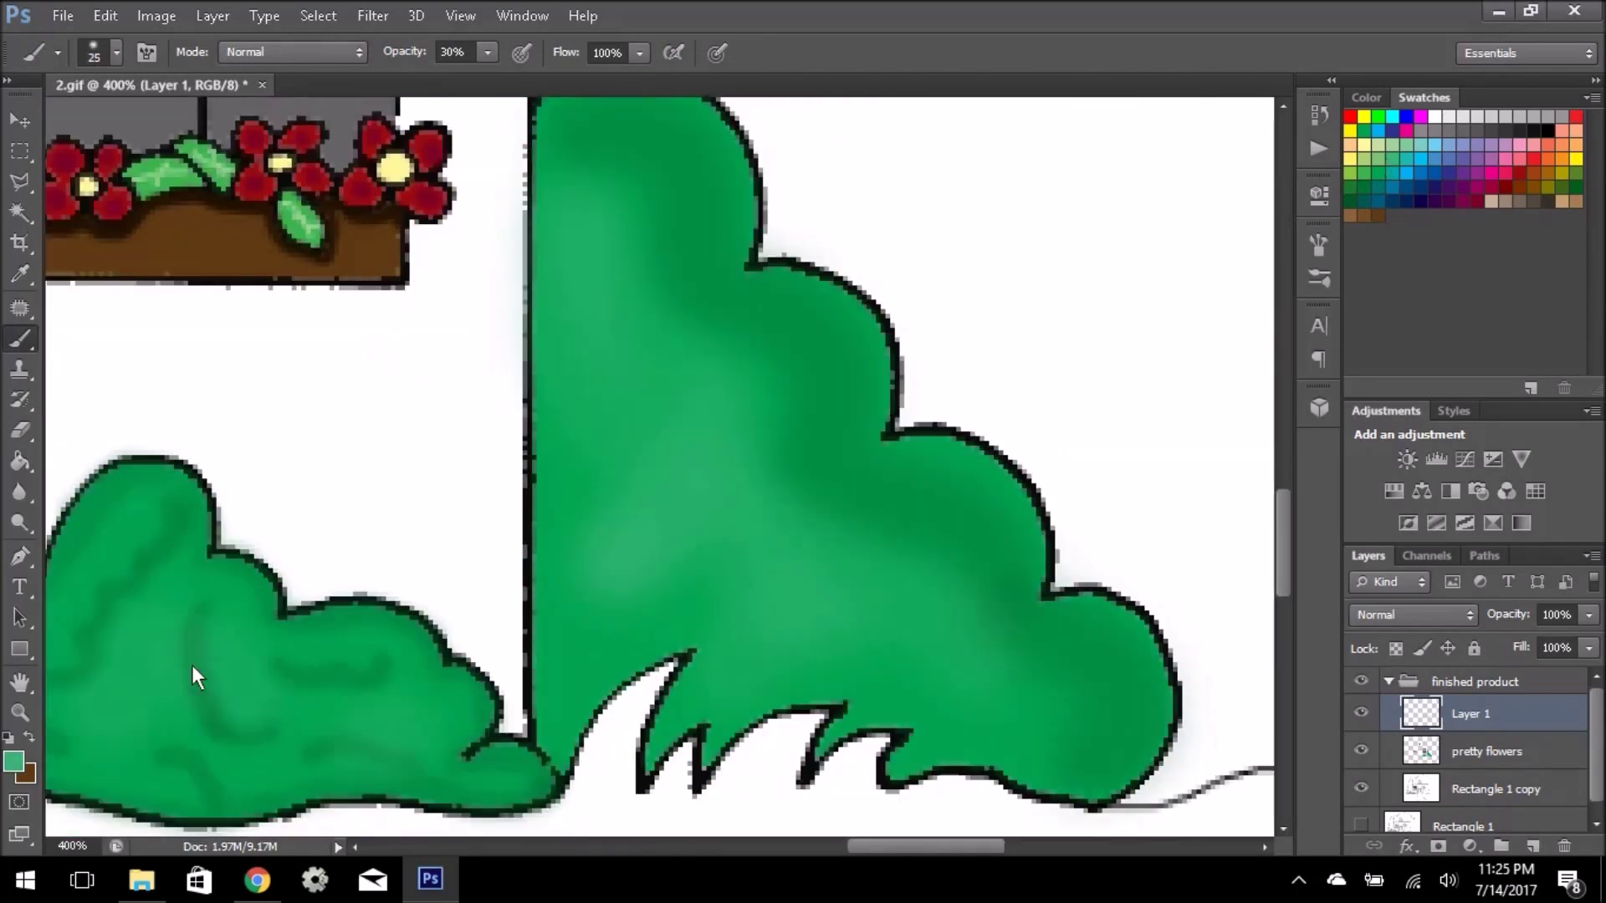
Soften the bush shading with a Gaussian Blur and view the whole drawing.
{"action": "key", "text": "ctrl+0"}
{"action": "key", "text": "ctrl+alt+f"}
{"action": "left_click", "coordinate": [1099, 655]}
{"action": "key", "text": "Return"}
Zoom in on the tree and fill it solid green.
{"action": "key", "text": "z"}
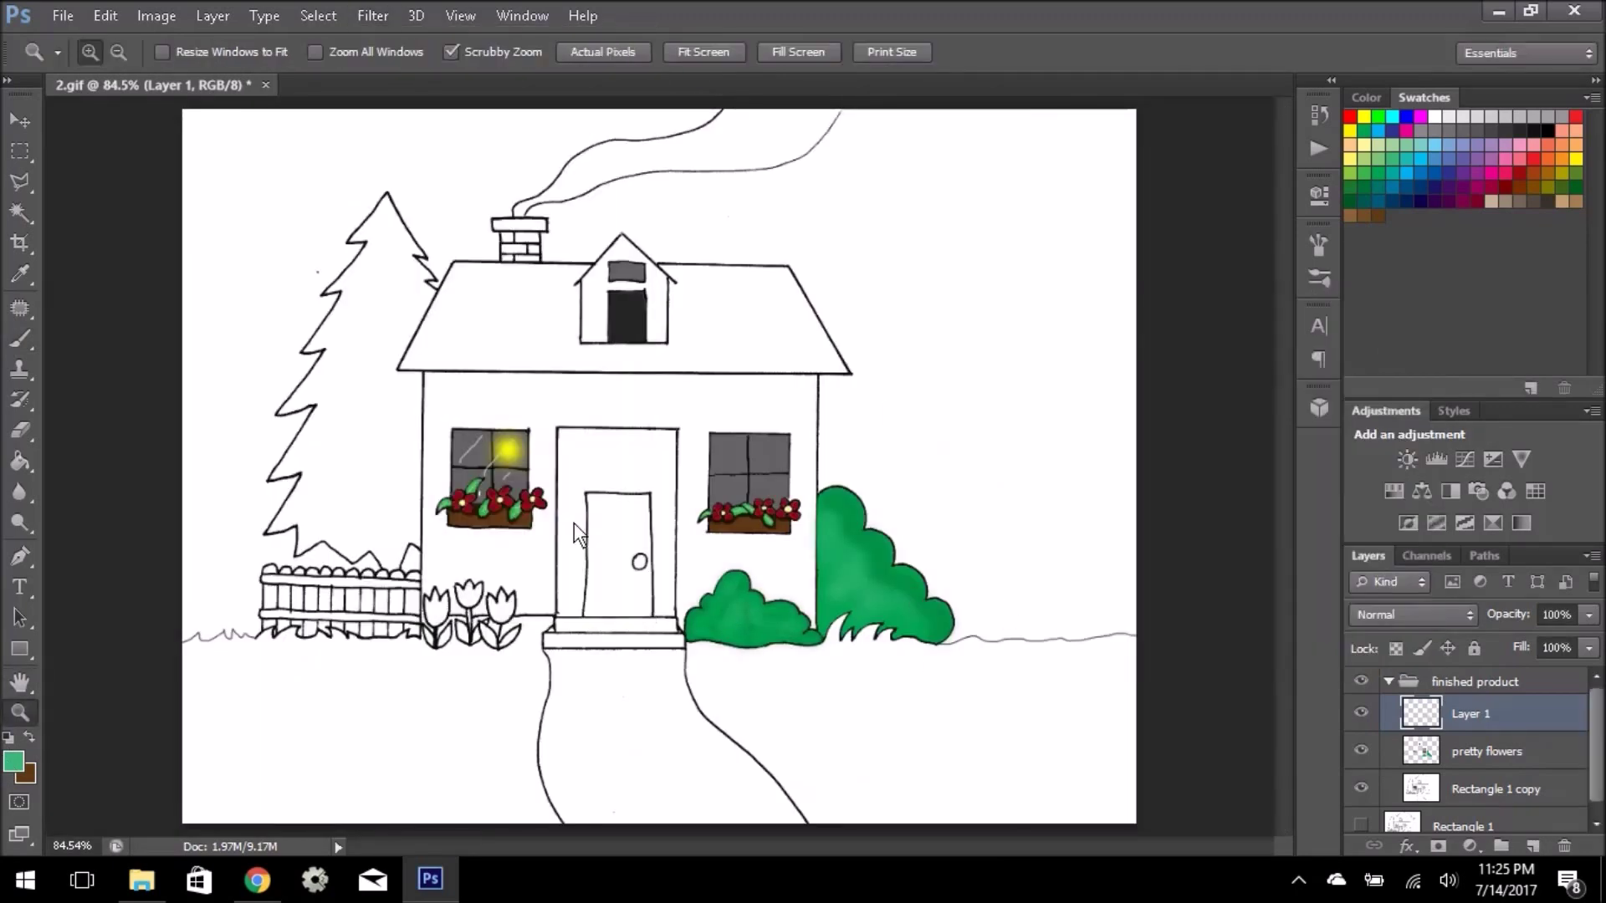
{"action": "left_click", "coordinate": [565, 562]}
{"action": "left_click", "coordinate": [434, 529]}
{"action": "scroll", "coordinate": [1005, 316], "scroll_direction": "up", "scroll_amount": 1}
{"action": "key", "text": "g"}
{"action": "left_click", "coordinate": [348, 466]}
{"action": "scroll", "coordinate": [441, 179], "scroll_direction": "up", "scroll_amount": 3}
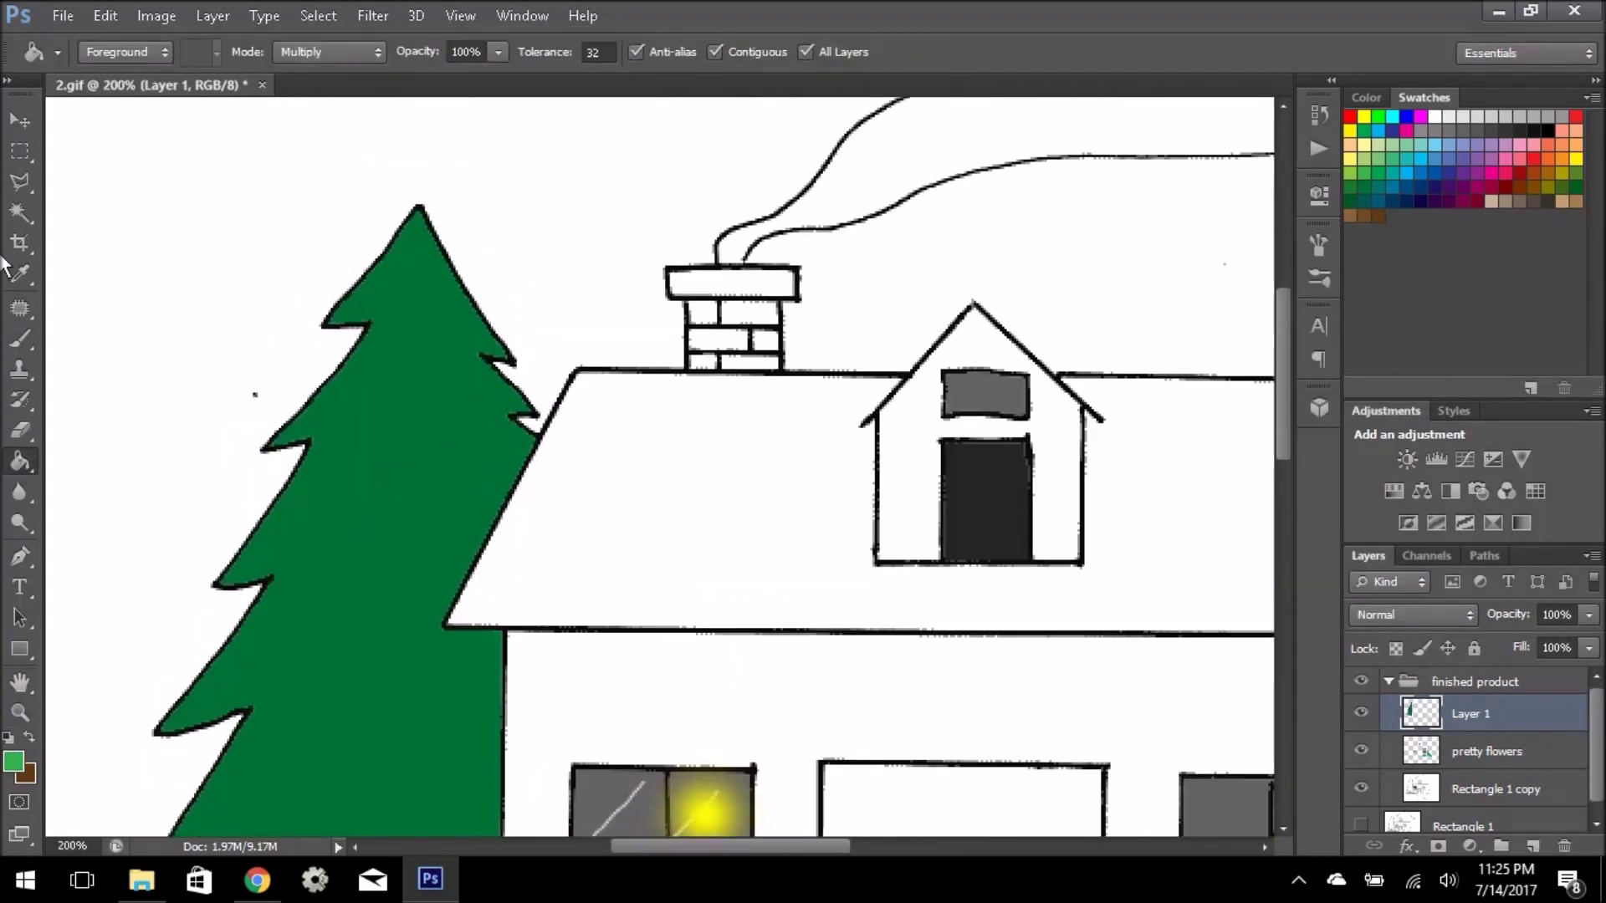
On a new layer, brush light green highlights on the tree and Gaussian Blur them.
{"action": "key", "text": "b"}
{"action": "key", "text": "bracketright"}
{"action": "key", "text": "bracketright"}
{"action": "key", "text": "bracketright"}
{"action": "key", "text": "ctrl+shift+alt+n"}
{"action": "key", "text": "2"}
{"action": "mouse_move", "coordinate": [430, 308]}
{"action": "left_mouse_down"}
{"action": "mouse_move", "coordinate": [369, 555]}
{"action": "mouse_move", "coordinate": [465, 440]}
{"action": "left_mouse_up"}
{"action": "scroll", "coordinate": [448, 478], "scroll_direction": "down", "scroll_amount": 4}
{"action": "scroll", "coordinate": [418, 384], "scroll_direction": "up", "scroll_amount": 2}
{"action": "scroll", "coordinate": [379, 335], "scroll_direction": "down", "scroll_amount": 3}
{"action": "left_click", "coordinate": [372, 15]}
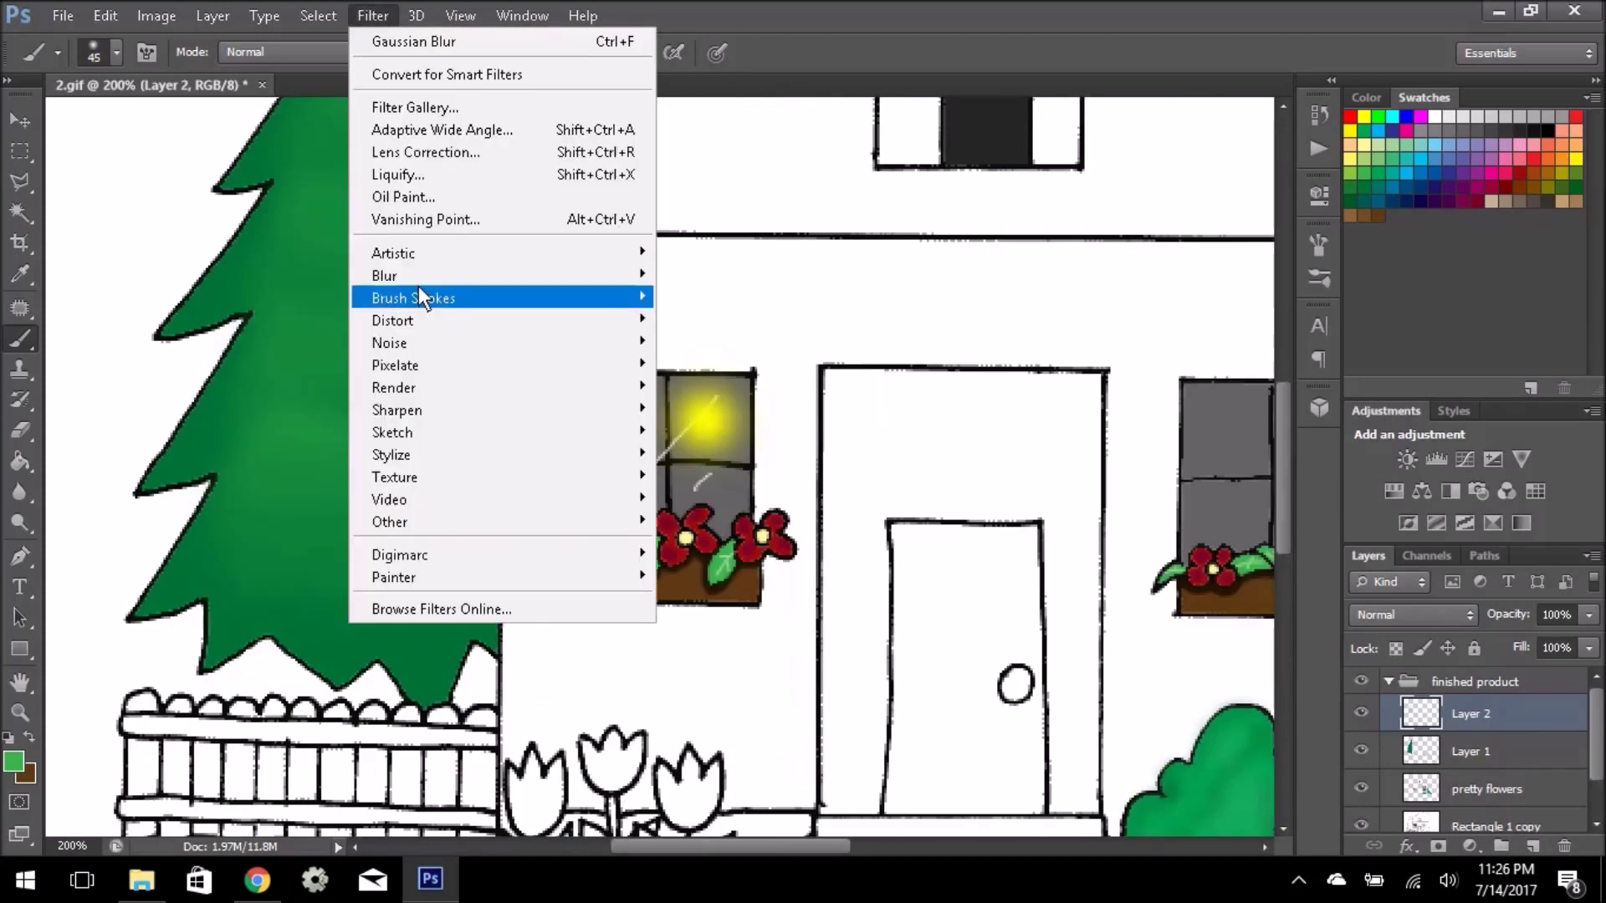
{"action": "left_click", "coordinate": [720, 410]}
{"action": "key", "text": "Return"}
Fill the lawn light green.
{"action": "key", "text": "z"}
{"action": "key", "text": "ctrl+0"}
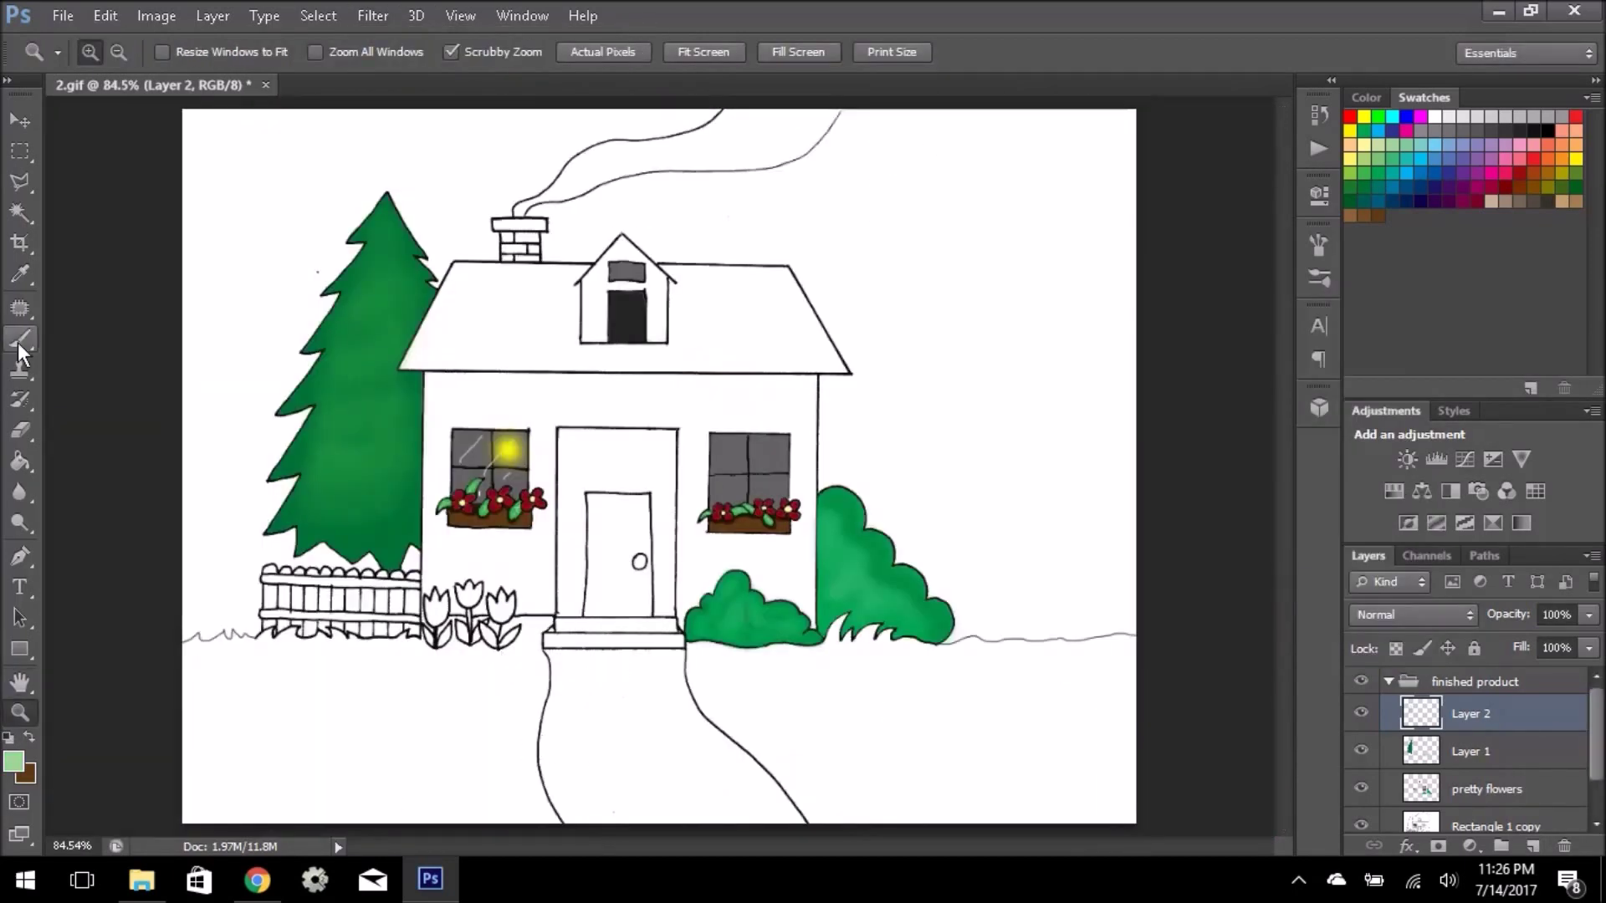
{"action": "key", "text": "g"}
{"action": "left_click", "coordinate": [448, 791]}
Fill the gaps between the tulip leaves green.
{"action": "key", "text": "z"}
{"action": "left_click_drag", "start_coordinate": [471, 601], "coordinate": [636, 671]}
{"action": "key", "text": "g"}
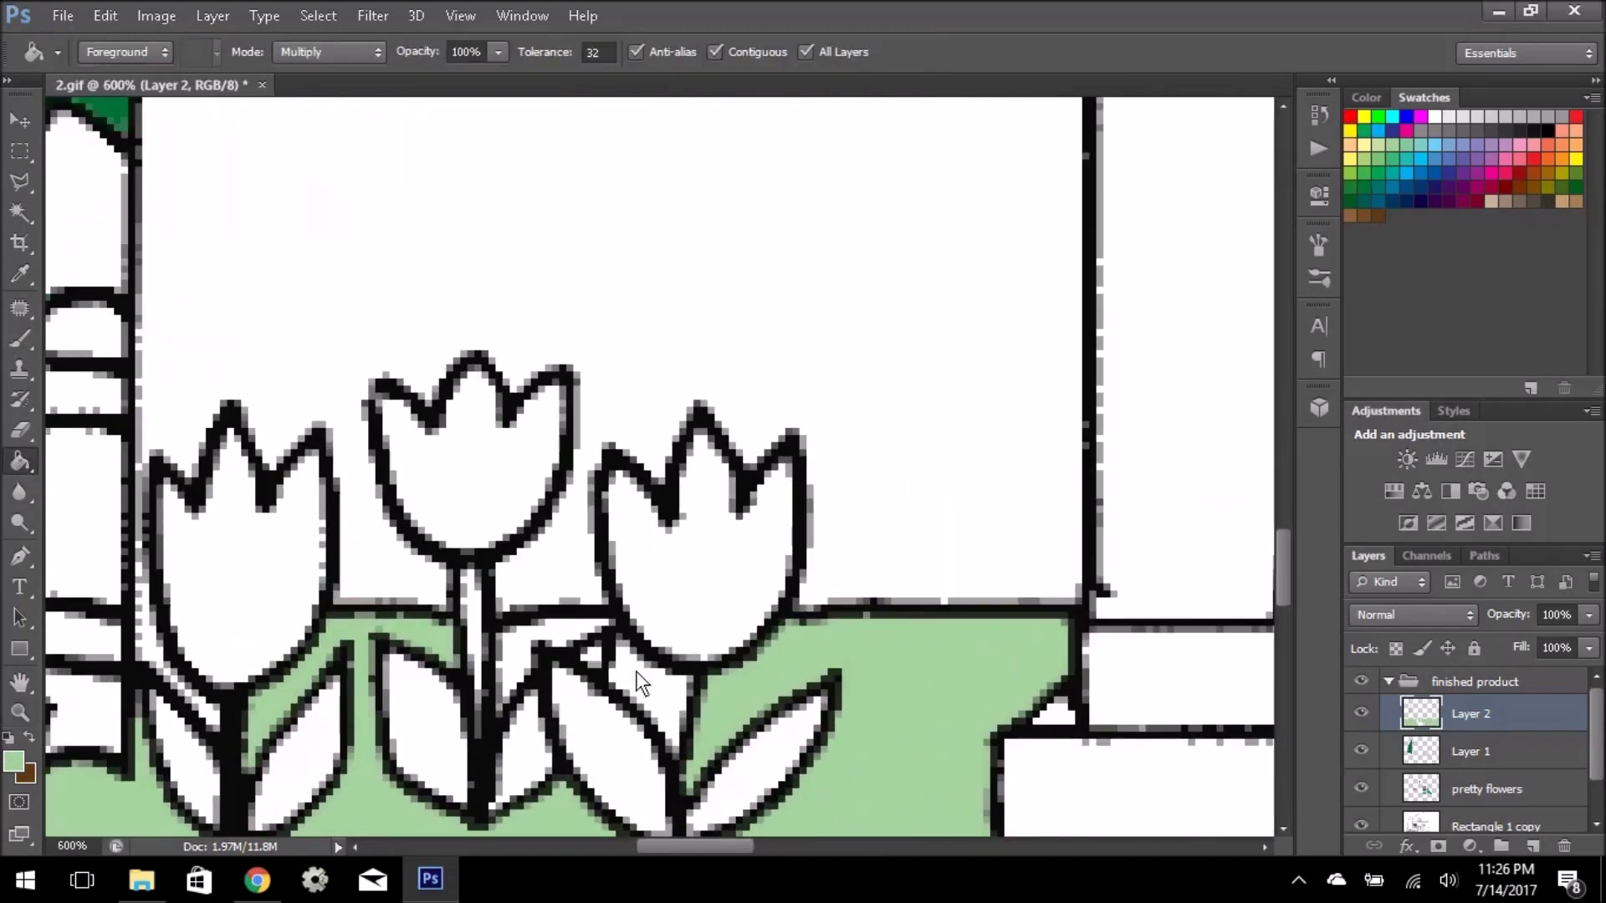
{"action": "left_click", "coordinate": [677, 548]}
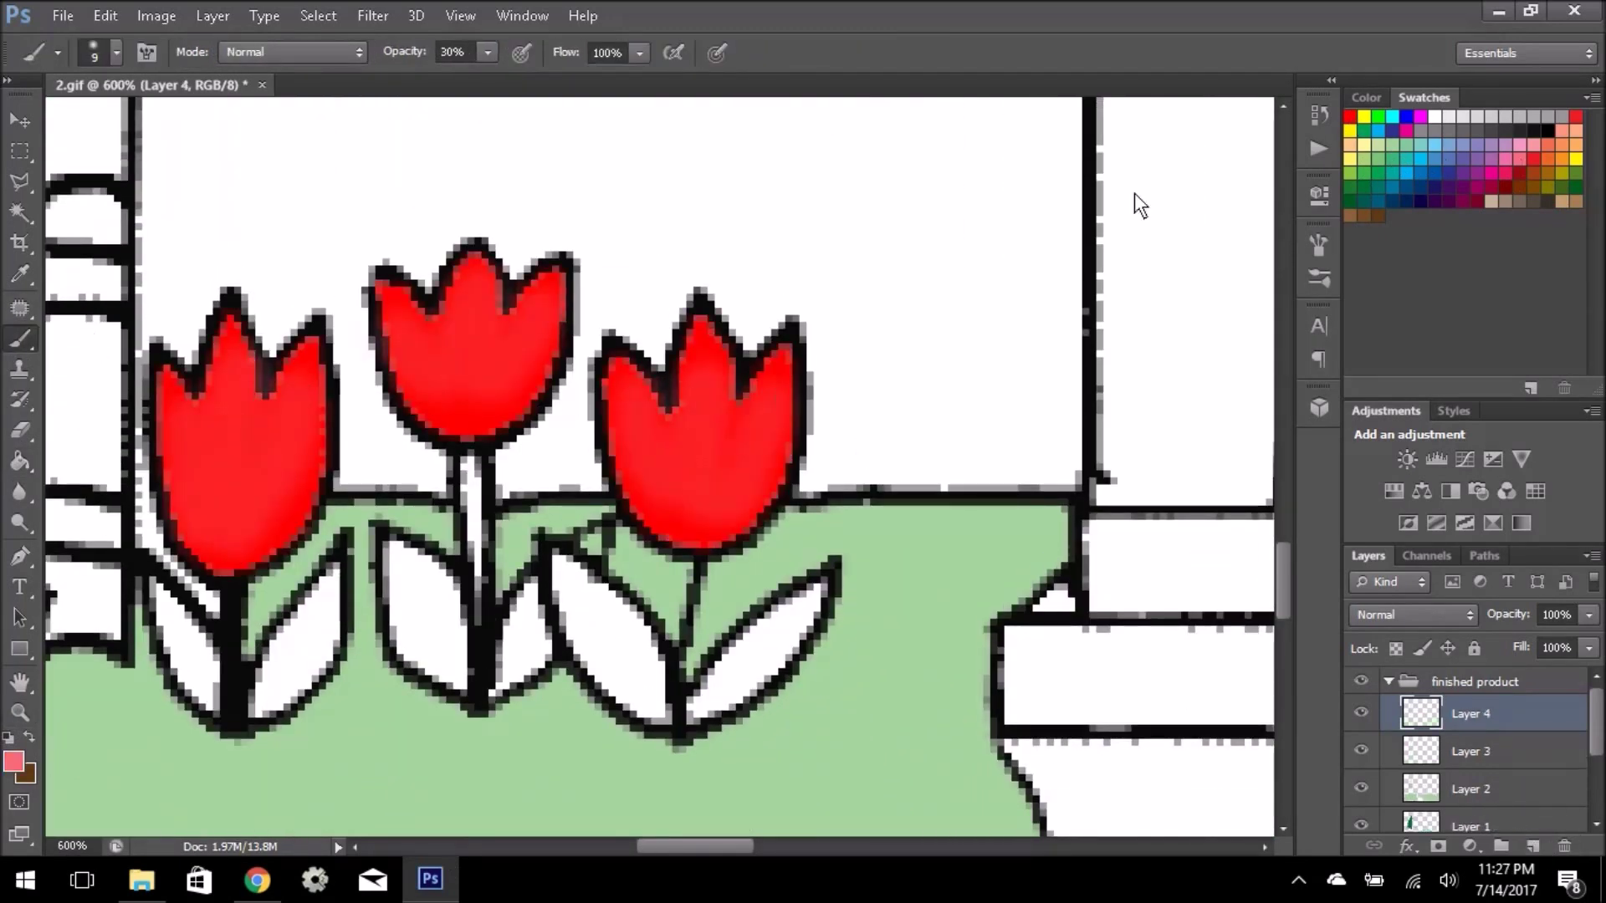
Zoom in around the fence and tulips and add a new layer for the path.
{"action": "key", "text": "z"}
{"action": "key", "text": "ctrl+0"}
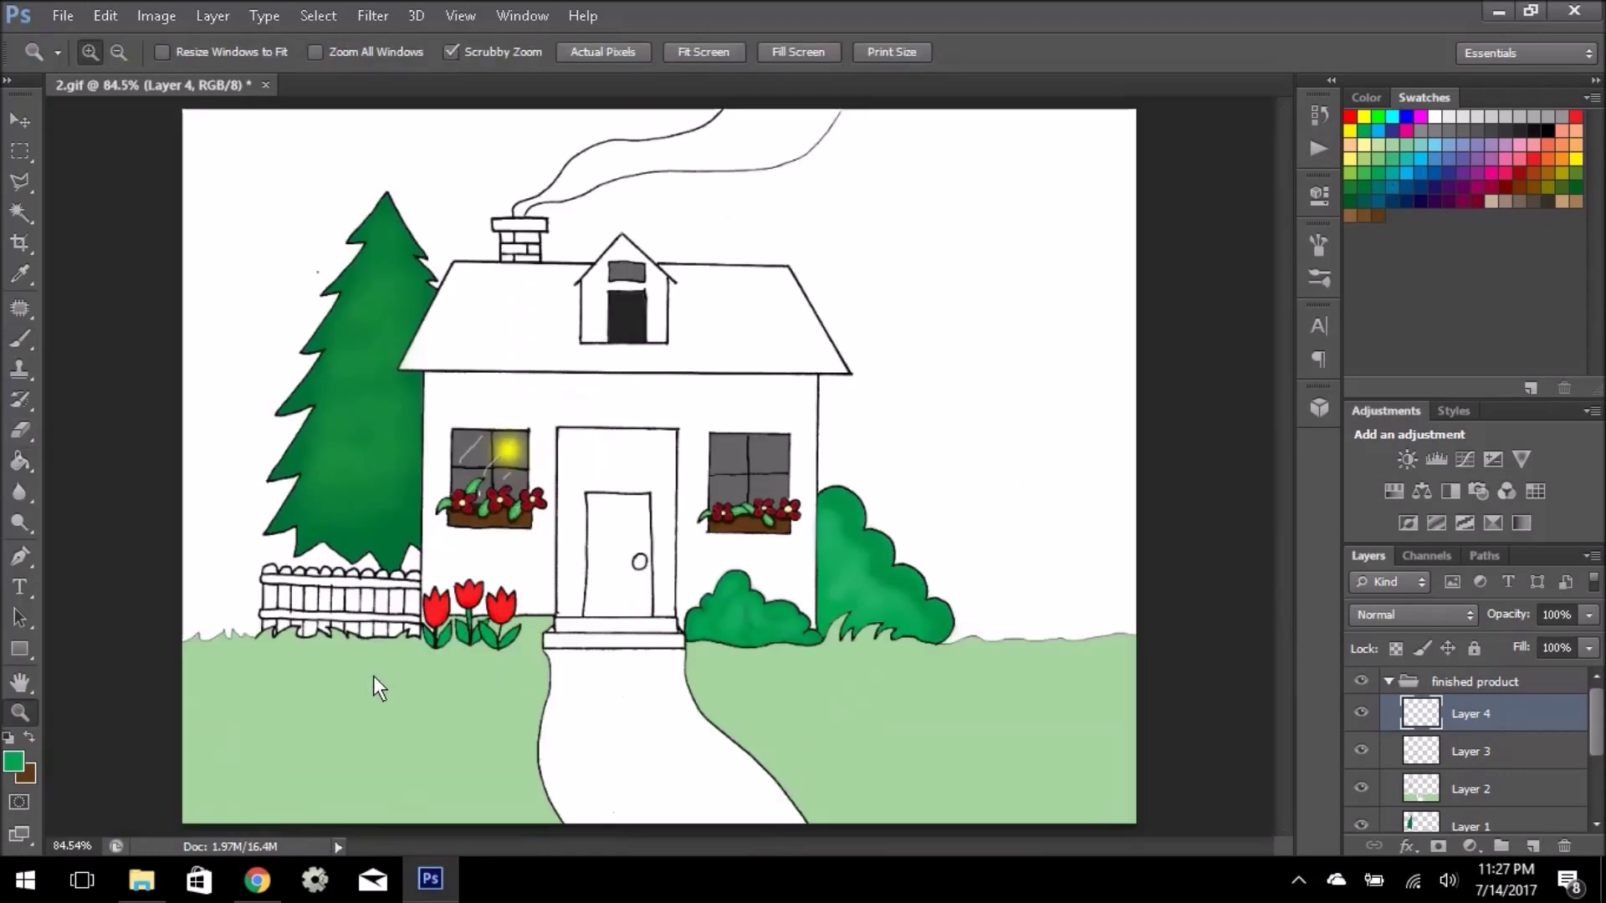
{"action": "left_click", "coordinate": [311, 769]}
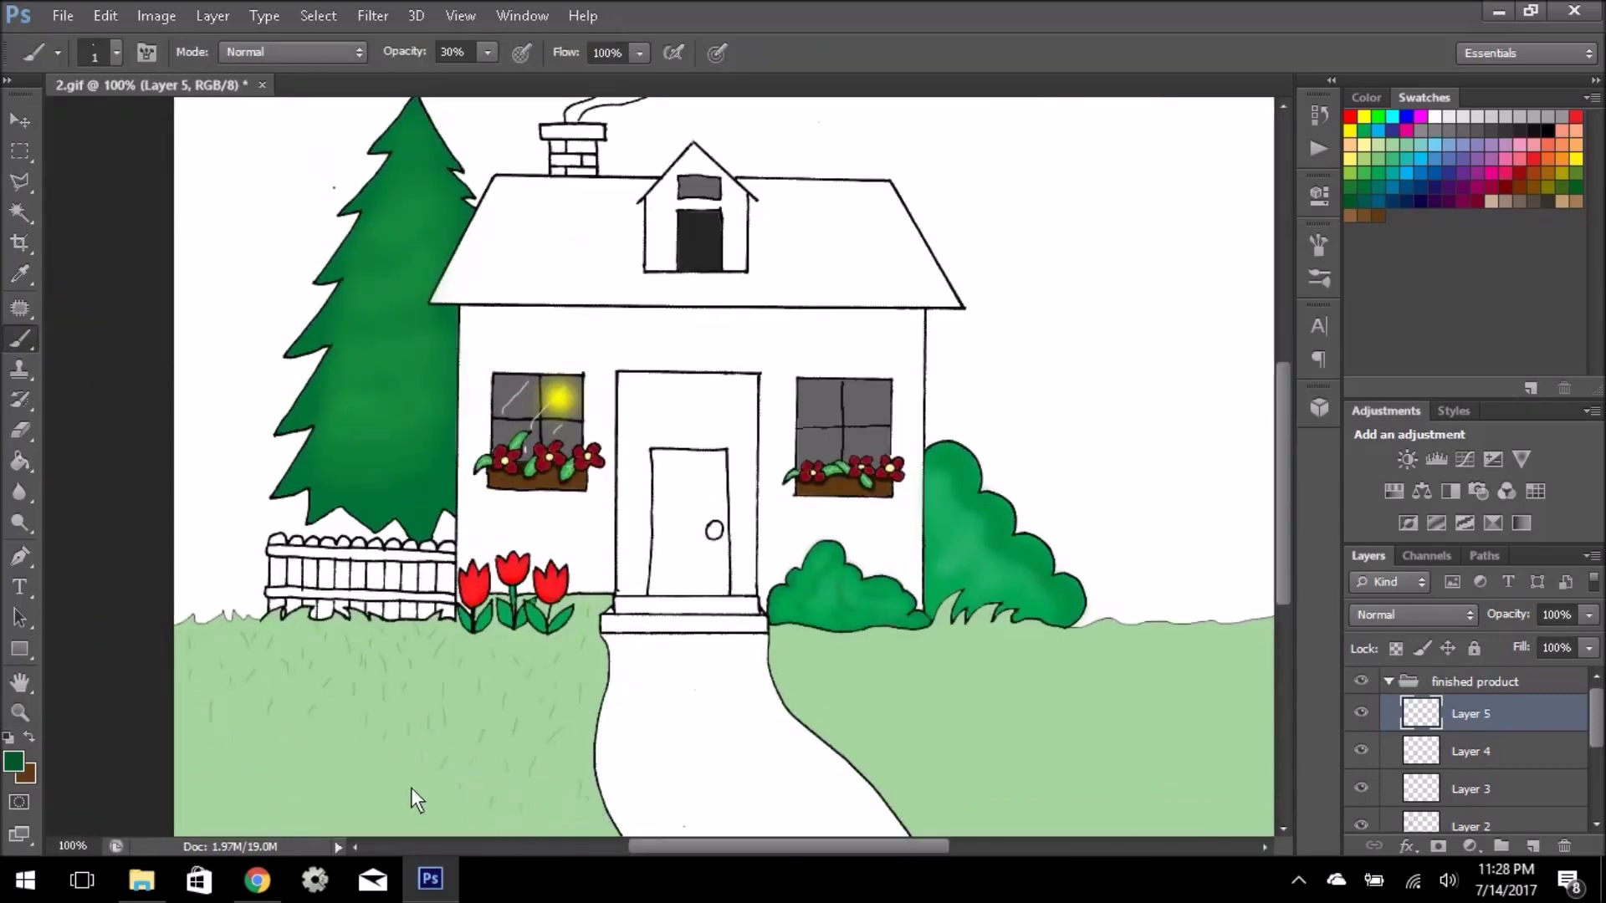
{"action": "scroll", "coordinate": [399, 763], "scroll_direction": "down", "scroll_amount": 2}
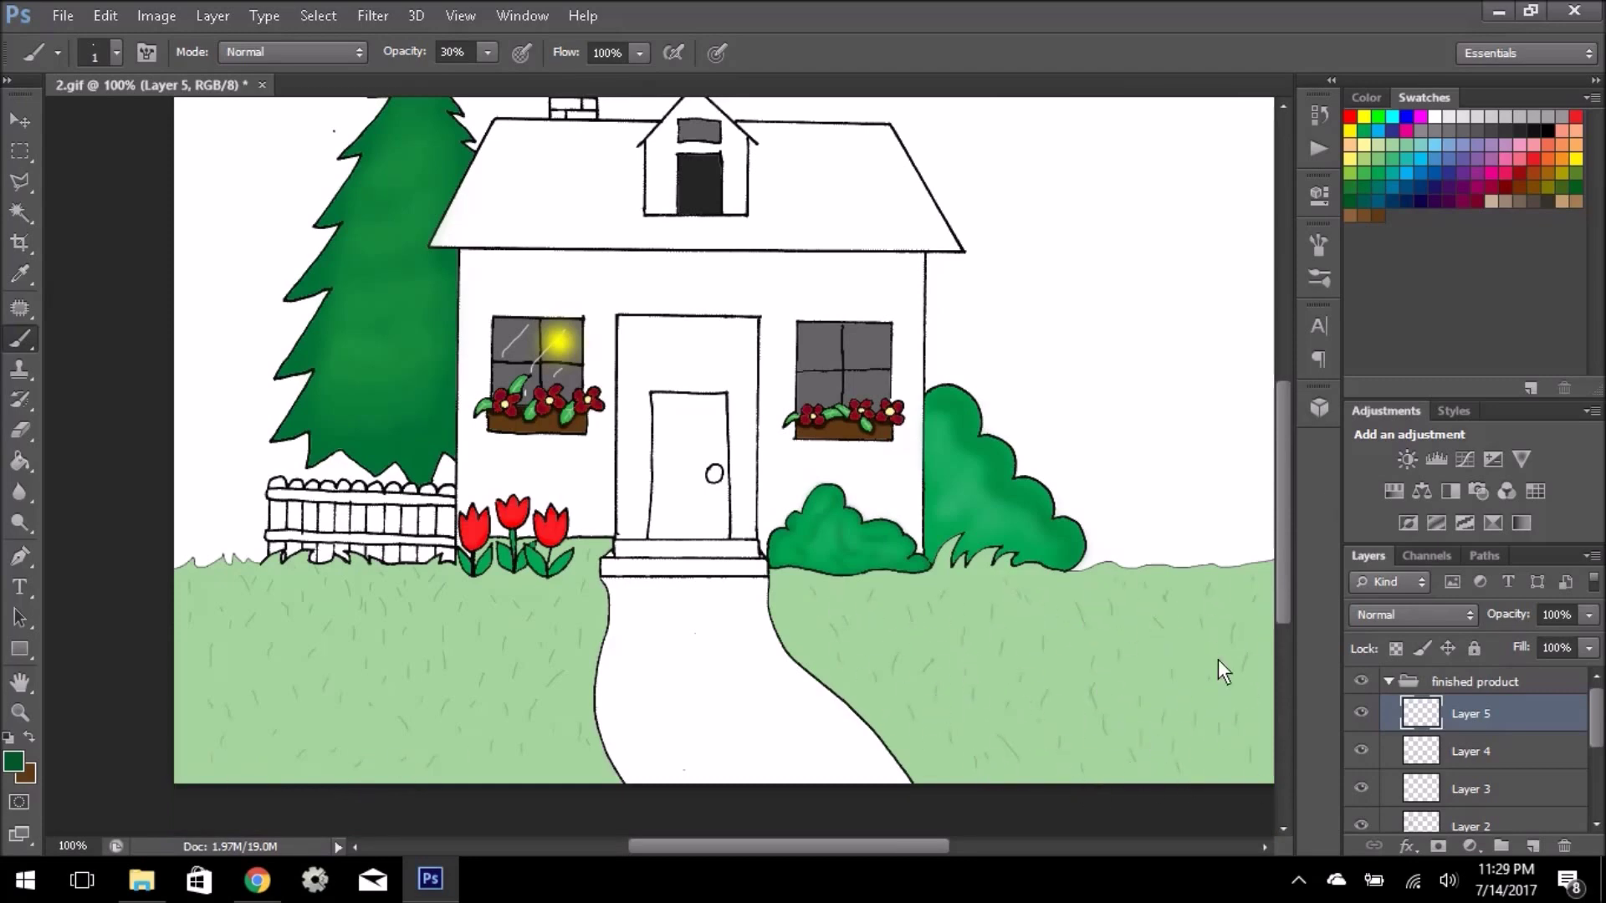
{"action": "left_click", "coordinate": [21, 461]}
{"action": "left_click", "coordinate": [1532, 846]}
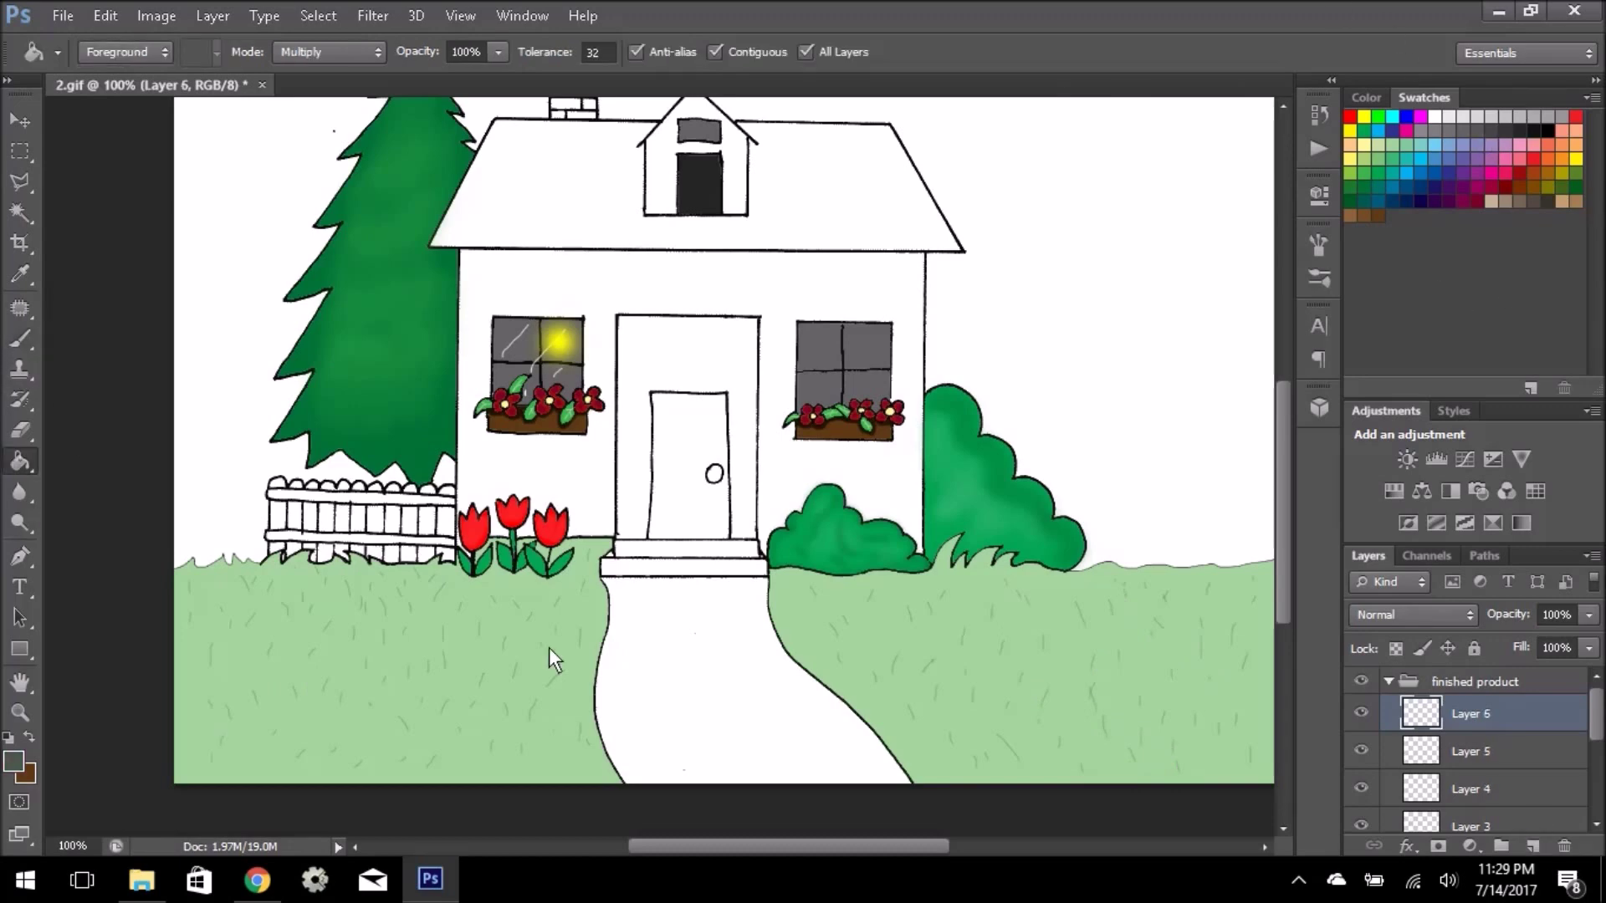
Select the garden path, fill it dark grey, and clear the selection.
{"action": "key", "text": "w"}
{"action": "left_click", "coordinate": [694, 686]}
{"action": "key", "text": "g"}
{"action": "left_click_drag", "start_coordinate": [694, 586], "coordinate": [846, 717]}
{"action": "key", "text": "z"}
{"action": "left_click_drag", "start_coordinate": [685, 553], "coordinate": [836, 552]}
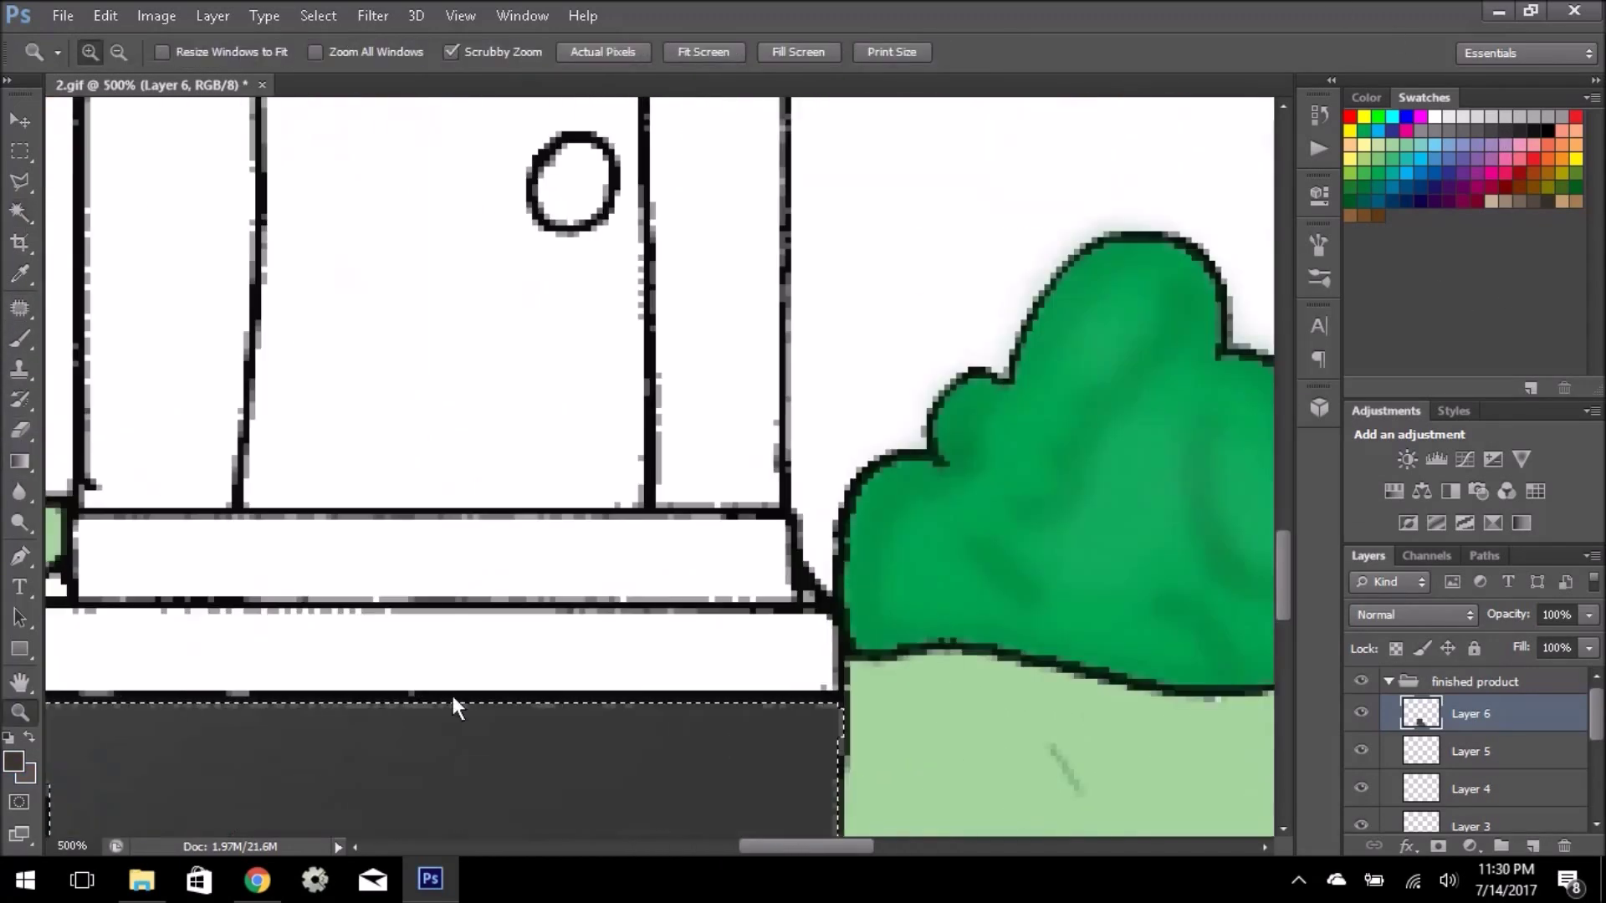
{"action": "scroll", "coordinate": [1032, 179], "scroll_direction": "left", "scroll_amount": 3}
{"action": "key", "text": "ctrl+d"}
Fill the upper and lower front steps dark grey.
{"action": "key", "text": "g"}
{"action": "key", "text": "m"}
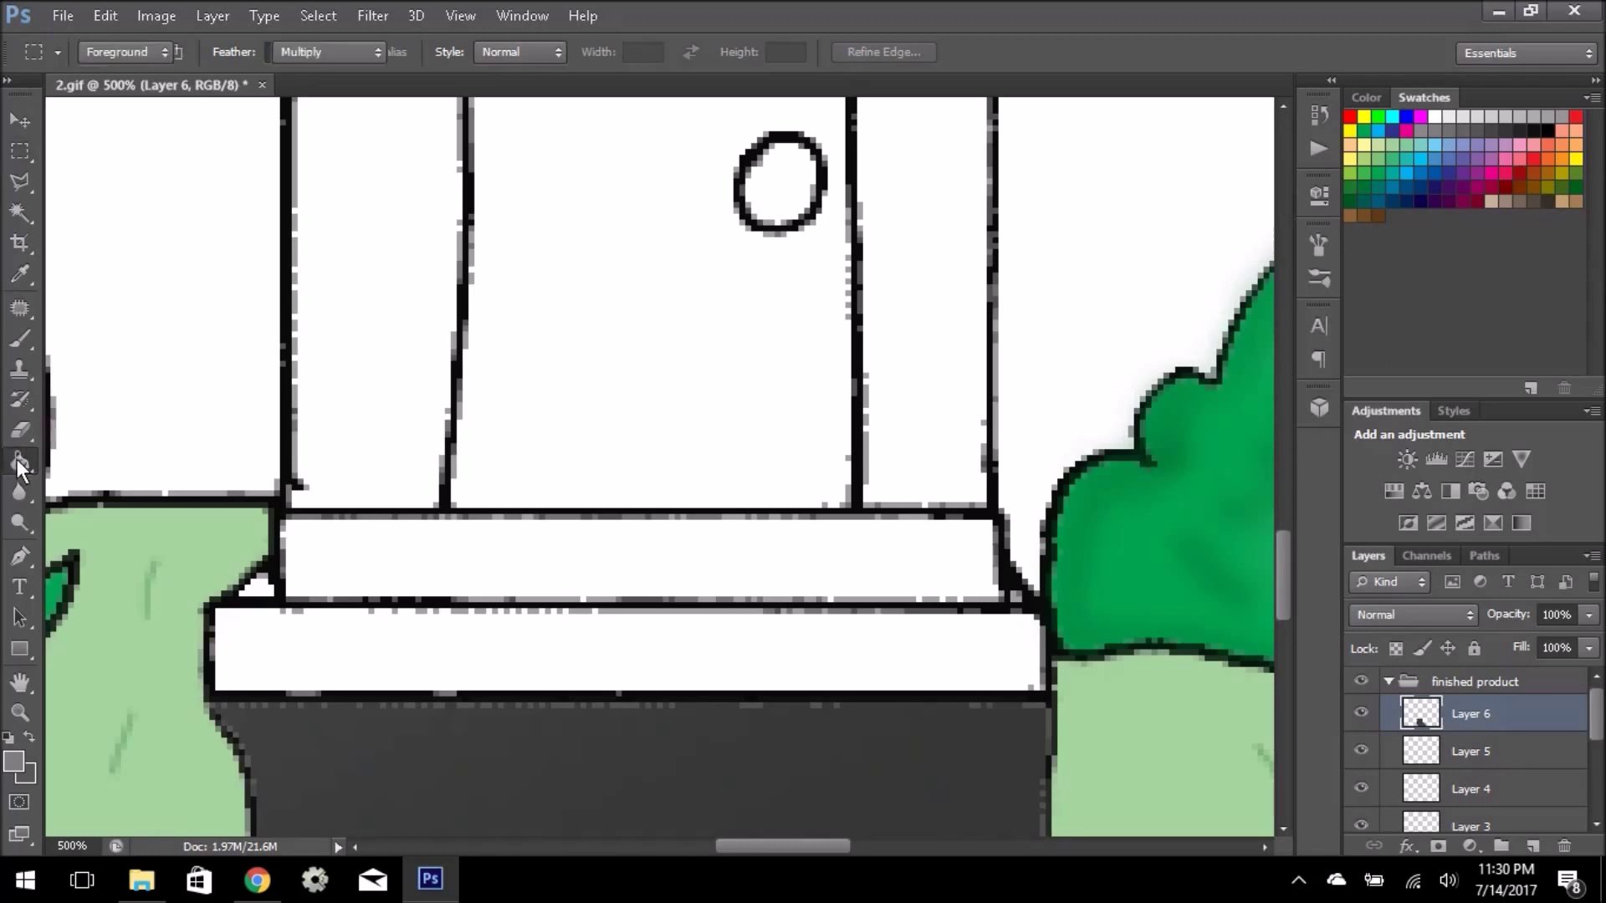
{"action": "left_click", "coordinate": [18, 457]}
{"action": "left_click", "coordinate": [653, 653]}
{"action": "left_click", "coordinate": [705, 556]}
{"action": "key", "text": "z"}
{"action": "key", "text": "ctrl+0"}
Fill the fence planks brown, undoing an accidental outline fill.
{"action": "left_click_drag", "start_coordinate": [291, 625], "coordinate": [468, 625]}
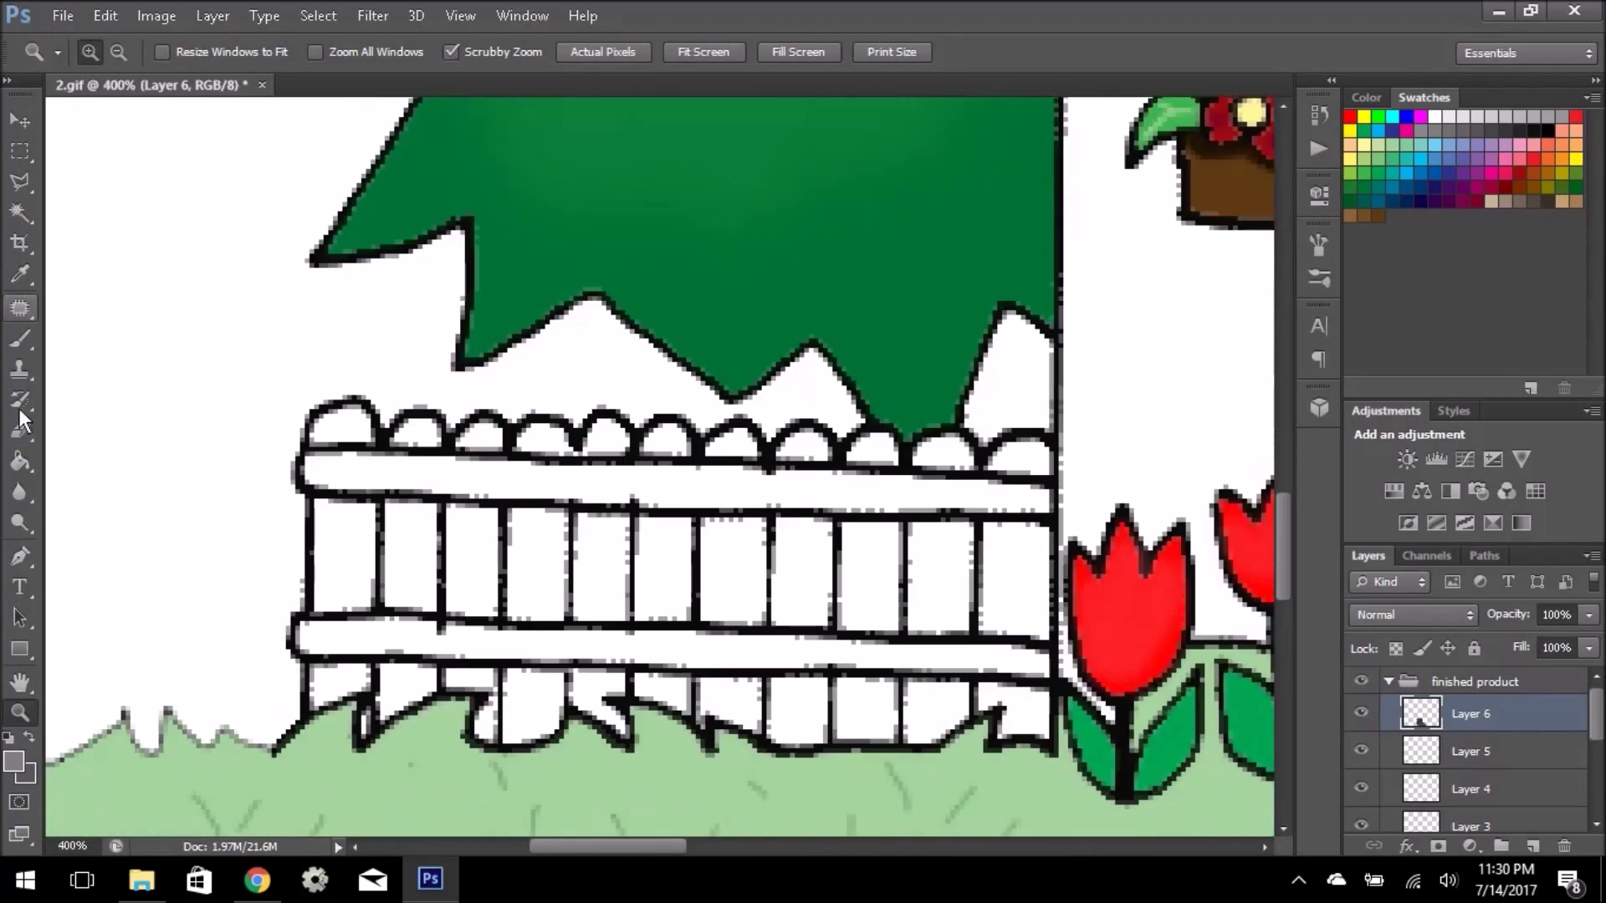
{"action": "key", "text": "g"}
{"action": "left_click", "coordinate": [343, 552]}
{"action": "left_click", "coordinate": [661, 563]}
{"action": "key", "text": "ctrl+z"}
{"action": "left_click", "coordinate": [837, 569]}
{"action": "left_click", "coordinate": [339, 682]}
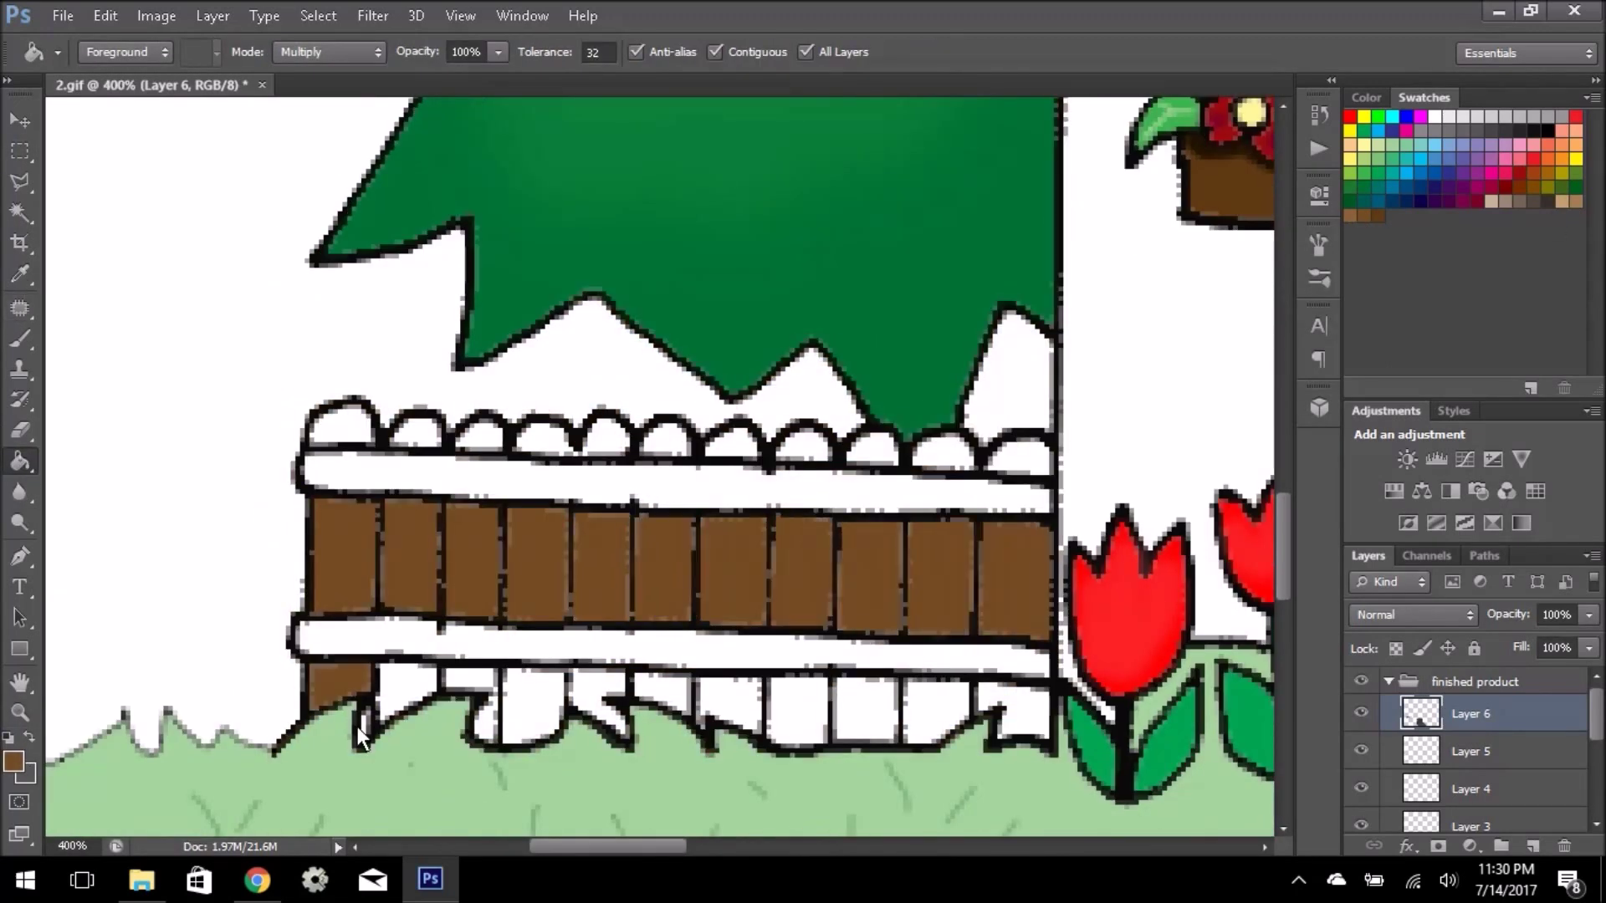
Fill the lower fence gaps and scallops brown, and both rails light brown.
{"action": "left_click", "coordinate": [406, 686]}
{"action": "left_click", "coordinate": [598, 707]}
{"action": "left_click", "coordinate": [803, 711]}
{"action": "left_click", "coordinate": [1012, 711]}
{"action": "left_click", "coordinate": [1012, 456]}
{"action": "left_click", "coordinate": [736, 444]}
{"action": "left_click", "coordinate": [543, 435]}
{"action": "left_click", "coordinate": [1370, 213]}
{"action": "left_click", "coordinate": [334, 481]}
{"action": "left_click", "coordinate": [334, 644]}
On a new layer with a 9 px brush, paint light highlights down the fence boards.
{"action": "key", "text": "b"}
{"action": "left_click", "coordinate": [117, 52]}
{"action": "scroll", "coordinate": [226, 269], "scroll_direction": "down", "scroll_amount": 1}
{"action": "double_click", "coordinate": [226, 268]}
{"action": "key", "text": "ctrl+shift+alt+n"}
{"action": "left_click_drag", "start_coordinate": [439, 510], "coordinate": [439, 627]}
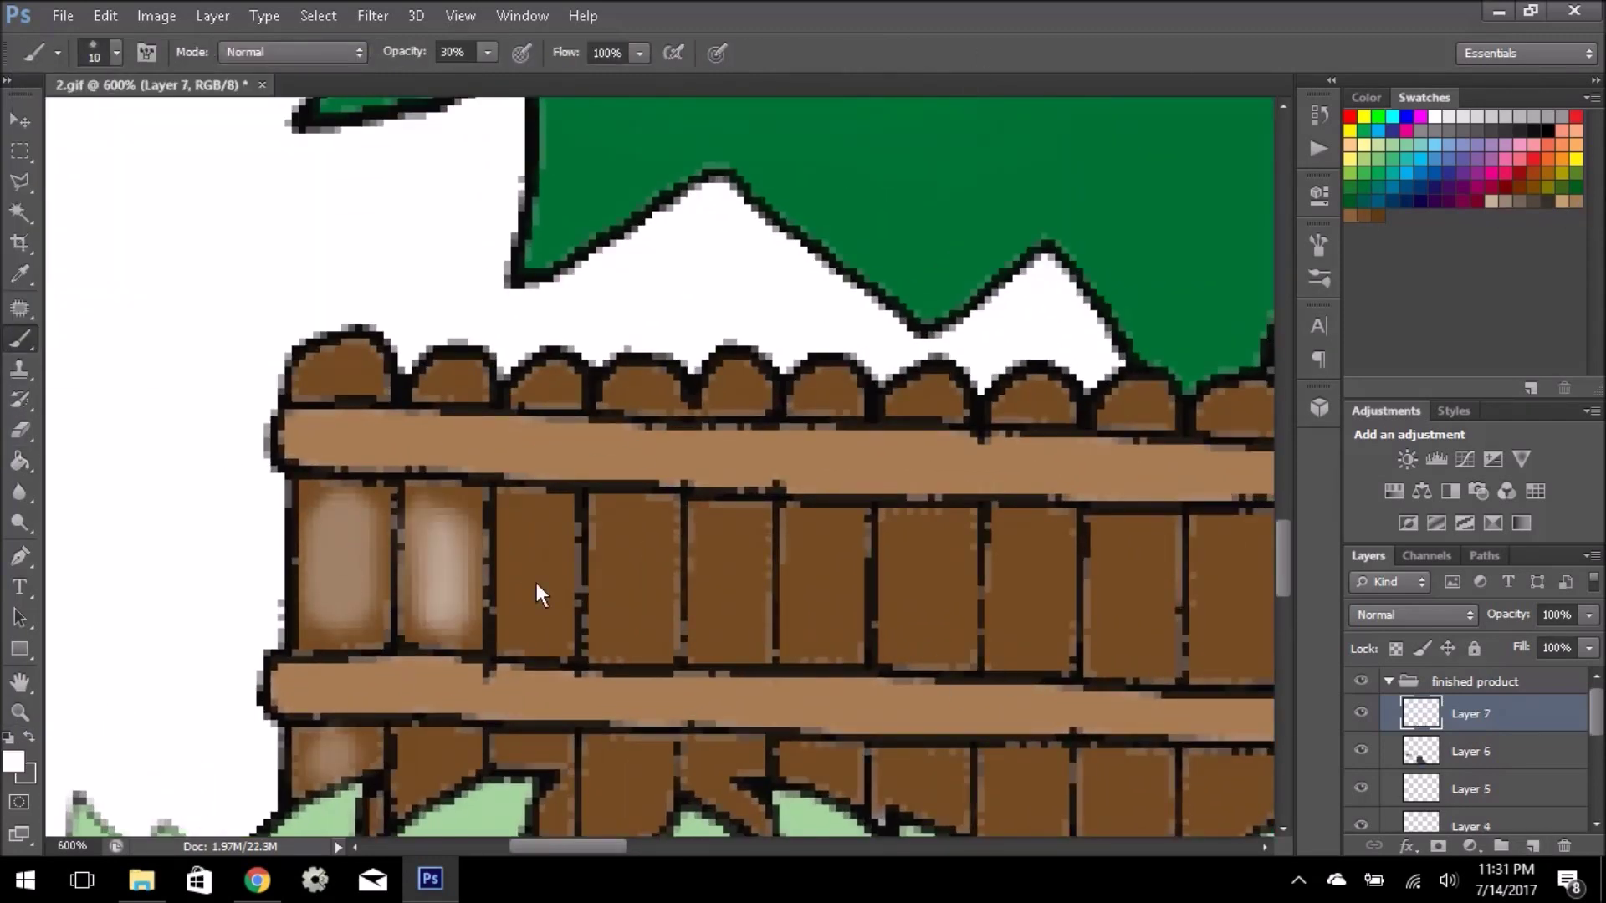
{"action": "left_click_drag", "start_coordinate": [536, 510], "coordinate": [536, 628]}
{"action": "left_click_drag", "start_coordinate": [633, 511], "coordinate": [633, 627]}
{"action": "left_click_drag", "start_coordinate": [732, 510], "coordinate": [736, 628]}
{"action": "left_click_drag", "start_coordinate": [824, 519], "coordinate": [824, 636]}
Highlight the remaining fence boards and the rounded tops.
{"action": "scroll", "coordinate": [720, 706], "scroll_direction": "down", "scroll_amount": 1}
{"action": "left_click_drag", "start_coordinate": [1037, 476], "coordinate": [1037, 619]}
{"action": "left_click_drag", "start_coordinate": [1134, 468], "coordinate": [1133, 627]}
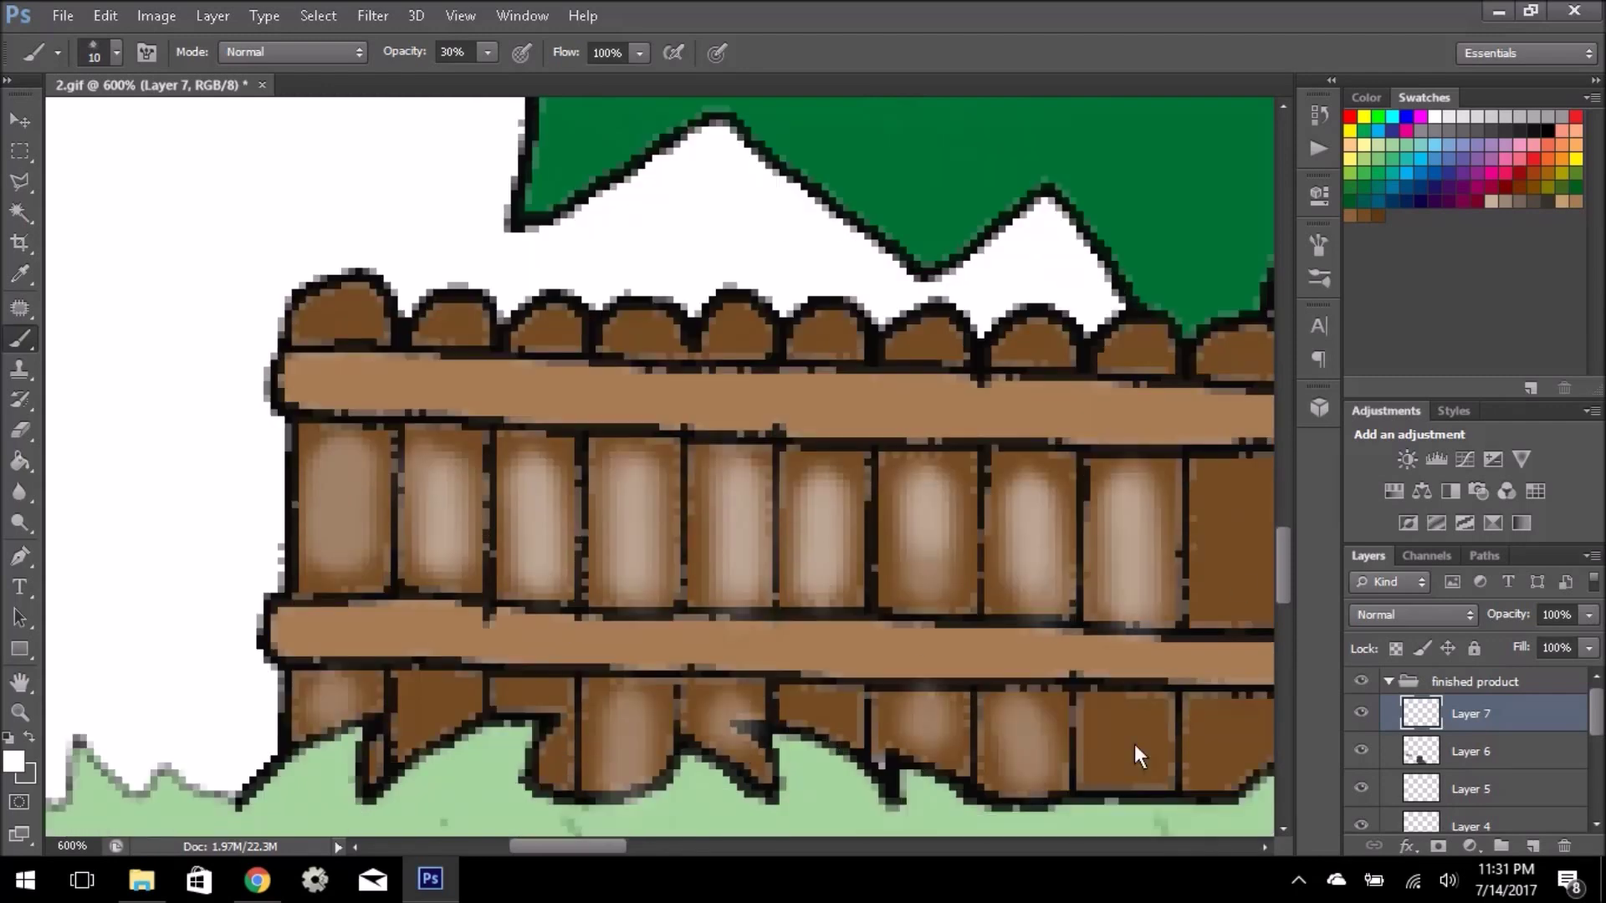
{"action": "scroll", "coordinate": [1134, 745], "scroll_direction": "right", "scroll_amount": 10}
{"action": "left_click_drag", "start_coordinate": [590, 469], "coordinate": [589, 628]}
{"action": "left_click_drag", "start_coordinate": [720, 476], "coordinate": [720, 627]}
{"action": "left_click_drag", "start_coordinate": [728, 359], "coordinate": [401, 347]}
{"action": "scroll", "coordinate": [298, 350], "scroll_direction": "left", "scroll_amount": 10}
{"action": "left_click_drag", "start_coordinate": [804, 337], "coordinate": [333, 310]}
{"action": "key", "text": "z"}
{"action": "key", "text": "ctrl+0"}
{"action": "left_click", "coordinate": [644, 517]}
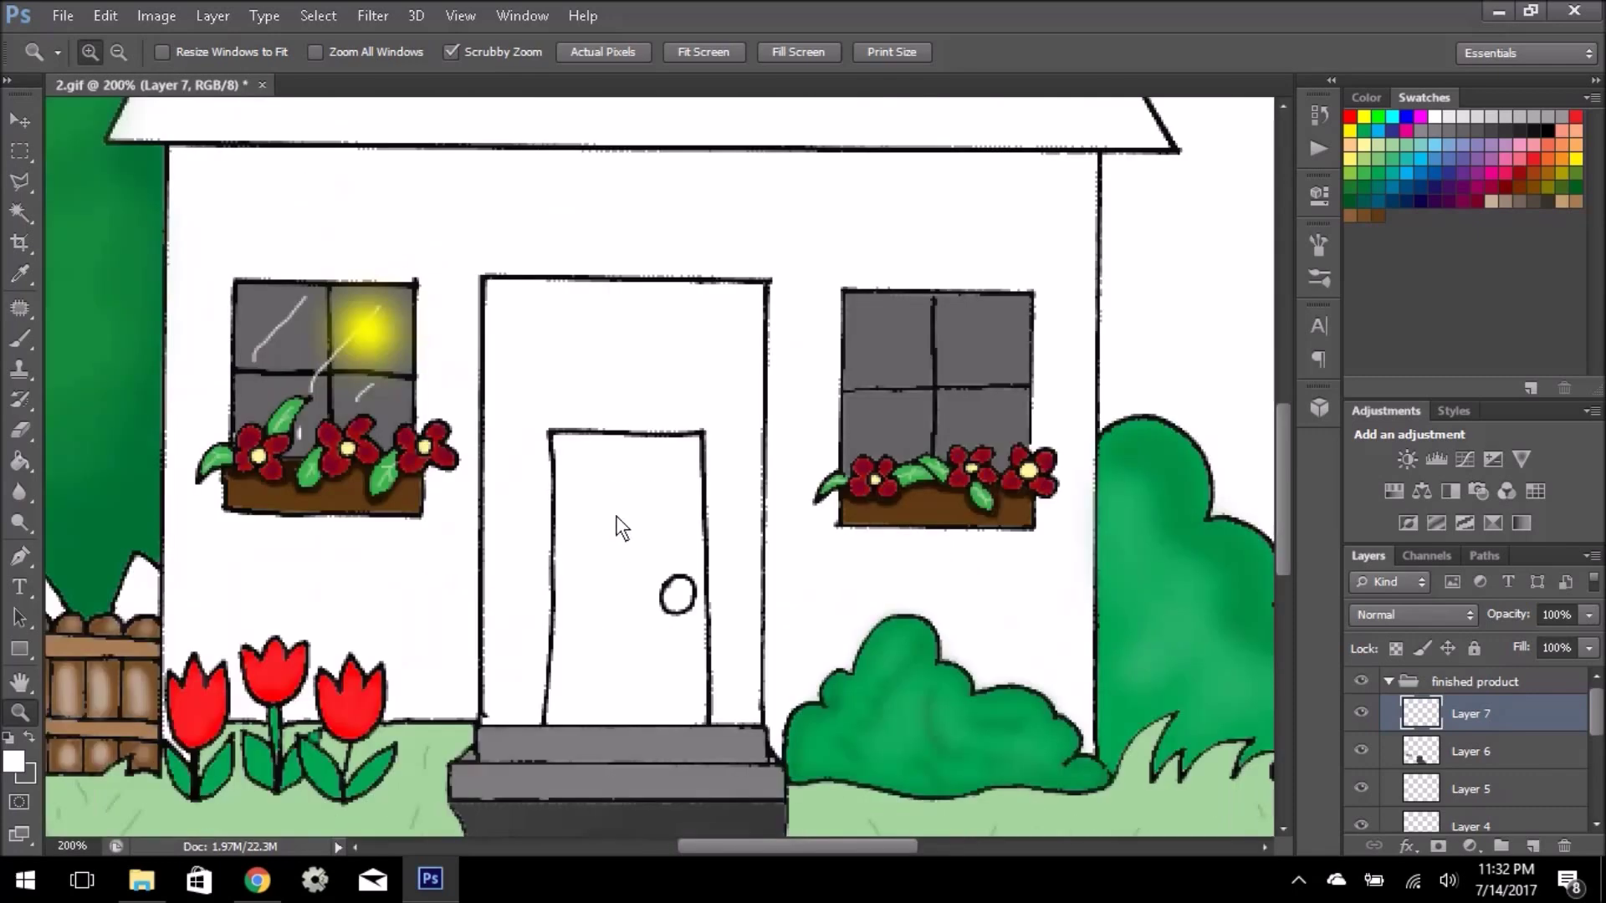
Fill the door frame brown and give the door a tan-to-brown gradient with Clouds wood grain.
{"action": "left_click", "coordinate": [20, 460]}
{"action": "left_click", "coordinate": [664, 490]}
{"action": "key", "text": "w"}
{"action": "left_click", "coordinate": [627, 578]}
{"action": "key", "text": "g"}
{"action": "left_click_drag", "start_coordinate": [627, 443], "coordinate": [627, 719]}
{"action": "left_click", "coordinate": [373, 15]}
{"action": "left_click", "coordinate": [288, 385]}
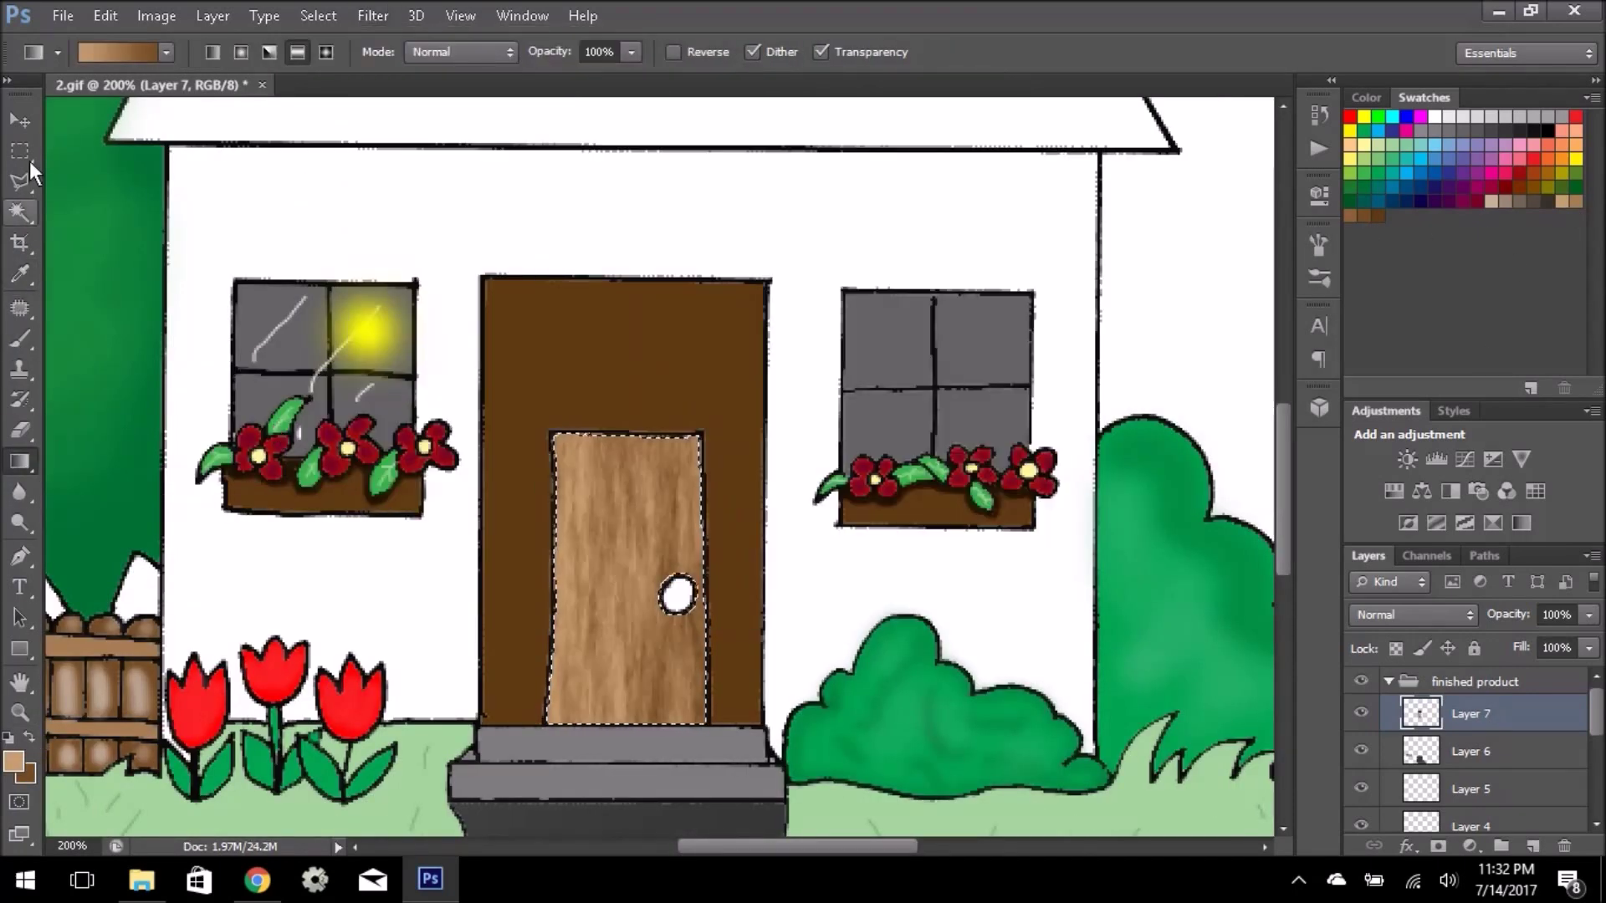
Fill the door knob orange and pick yellow as the brush colour.
{"action": "key", "text": "z"}
{"action": "left_click", "coordinate": [691, 619]}
{"action": "left_click", "coordinate": [20, 461]}
{"action": "left_click", "coordinate": [778, 543]}
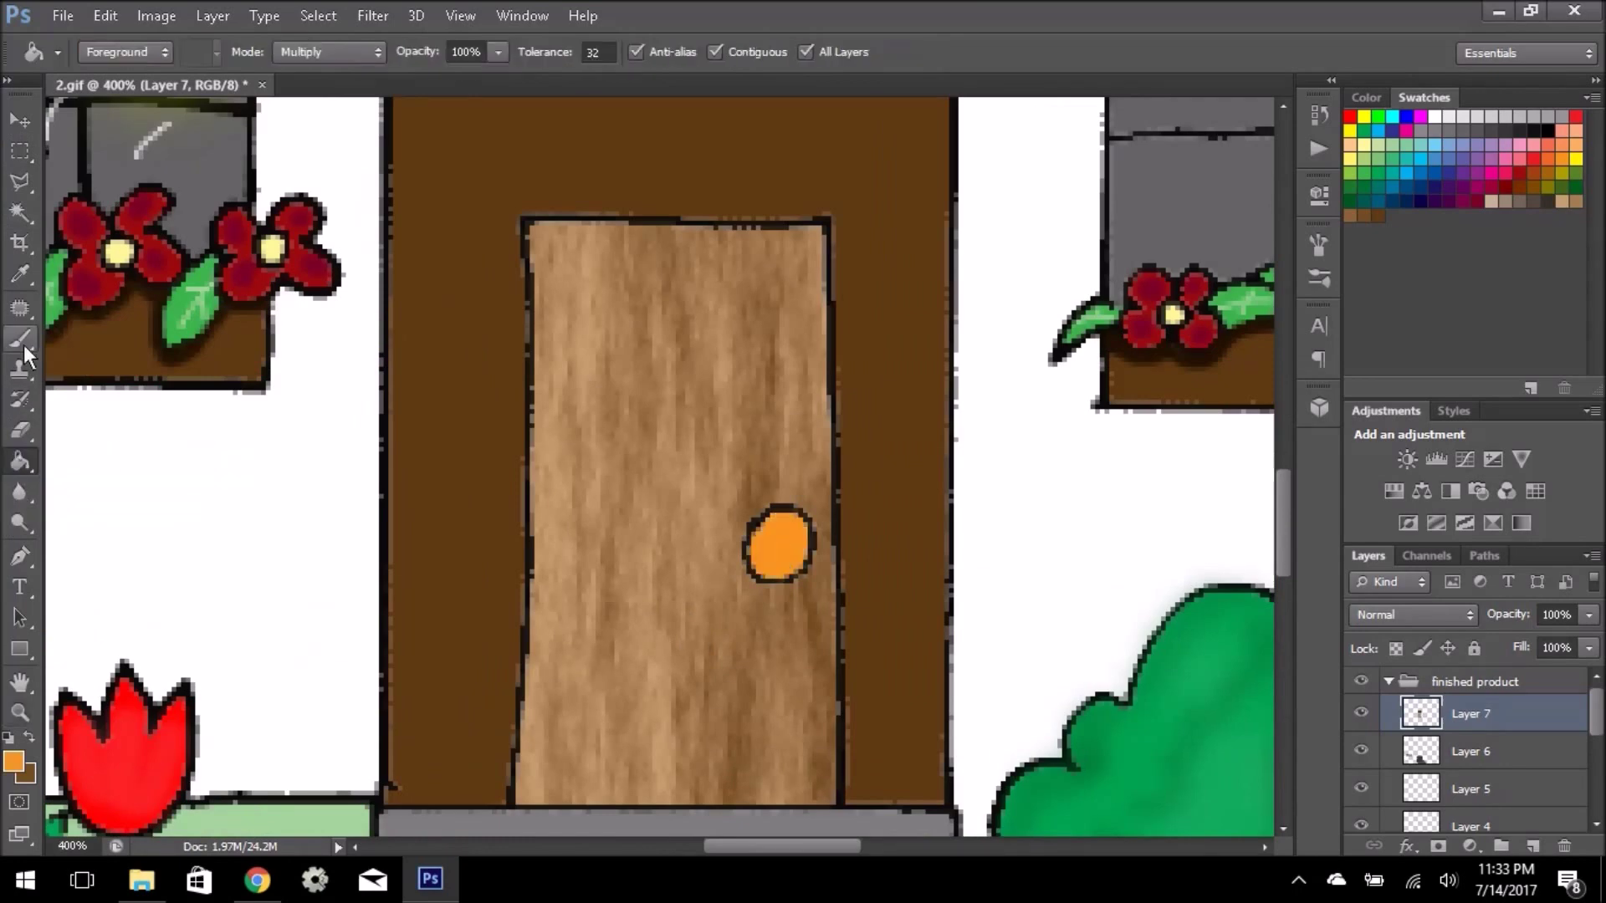
{"action": "left_click", "coordinate": [20, 339]}
{"action": "left_click", "coordinate": [94, 52]}
{"action": "scroll", "coordinate": [781, 607], "scroll_direction": "up", "scroll_amount": 1}
Fill the house walls tan and speckle them with Add Noise.
{"action": "key", "text": "ctrl+0"}
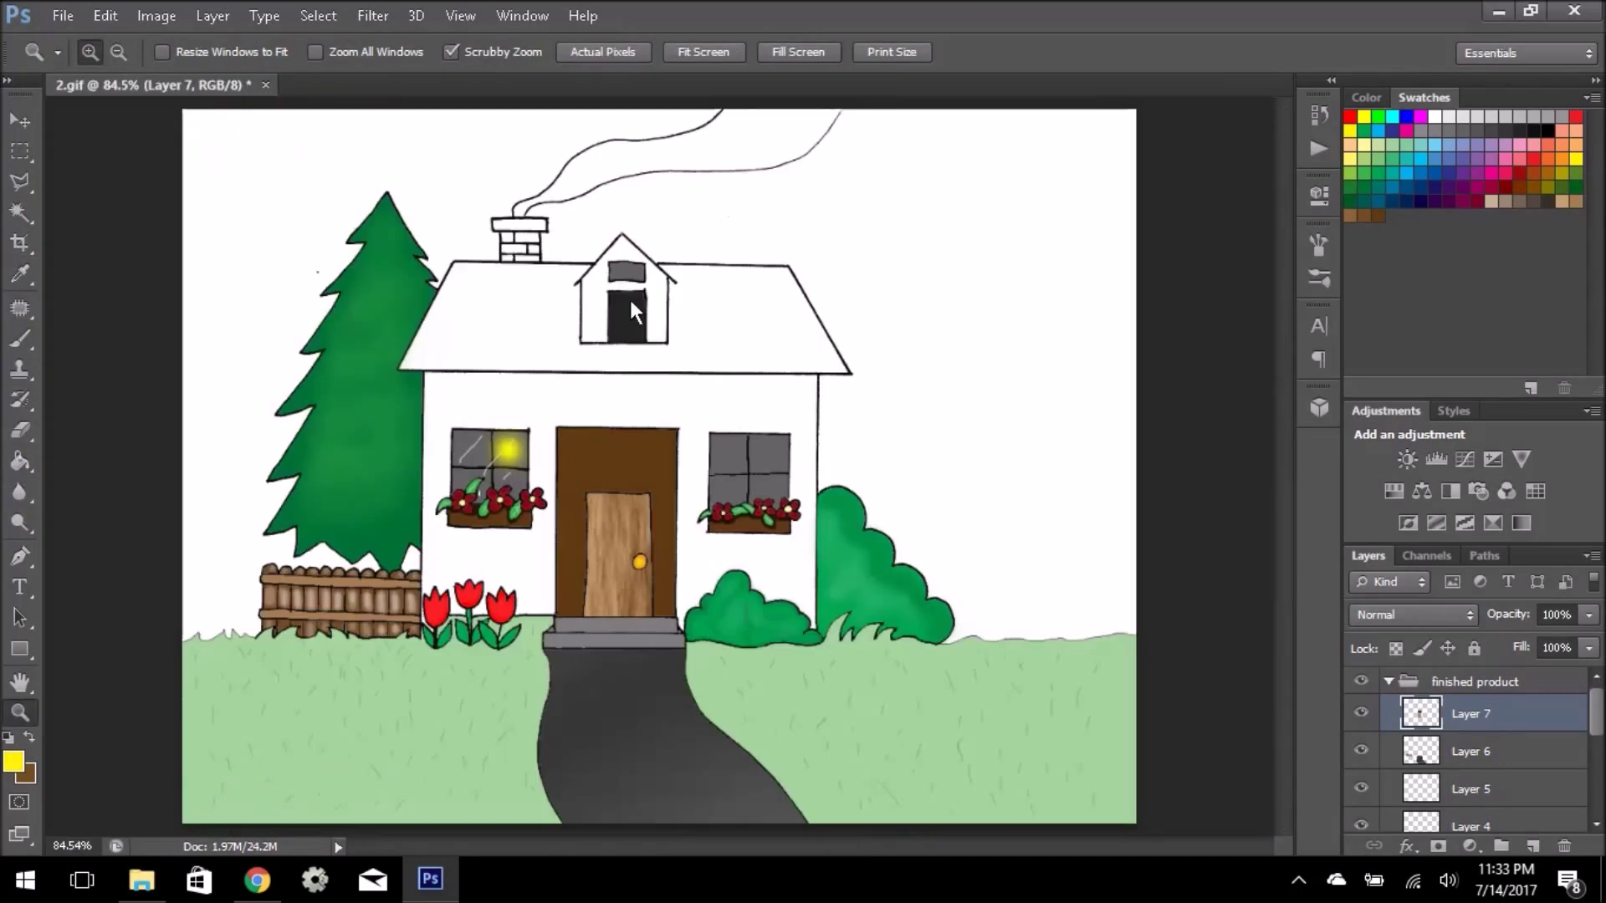
{"action": "key", "text": "w"}
{"action": "left_click", "coordinate": [709, 432]}
{"action": "key", "text": "g"}
{"action": "left_click", "coordinate": [631, 469]}
{"action": "left_click", "coordinate": [372, 15]}
{"action": "left_click", "coordinate": [694, 343]}
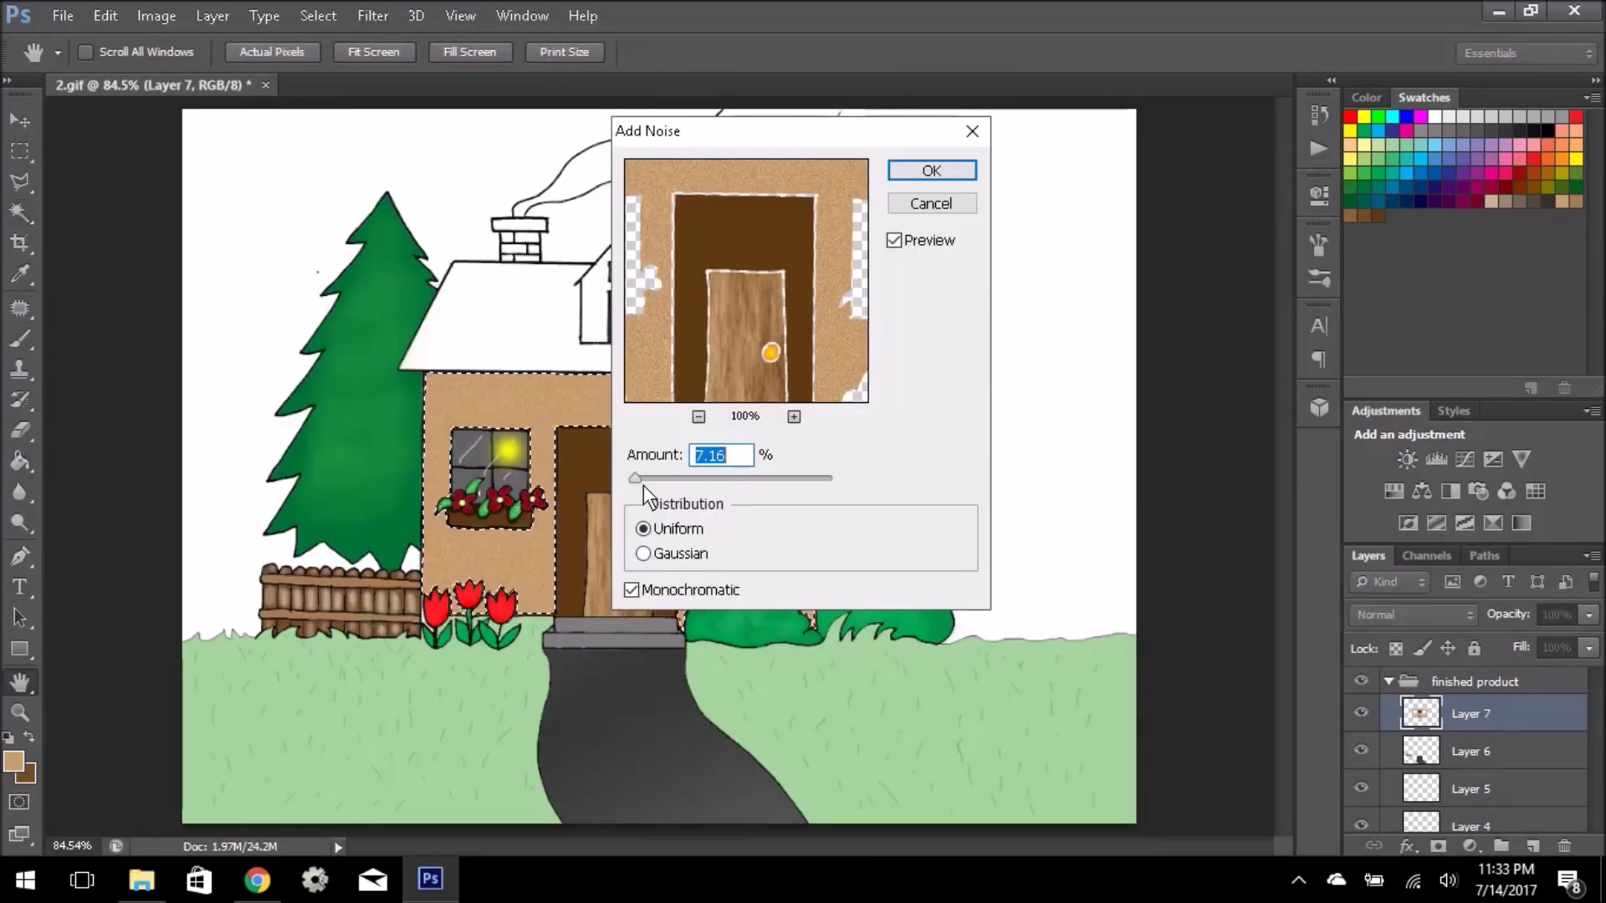
{"action": "key", "text": "Return"}
{"action": "key", "text": "z"}
{"action": "left_click", "coordinate": [548, 459]}
Add a new layer and draw a large rectangular selection.
{"action": "scroll", "coordinate": [594, 350], "scroll_direction": "up", "scroll_amount": 1}
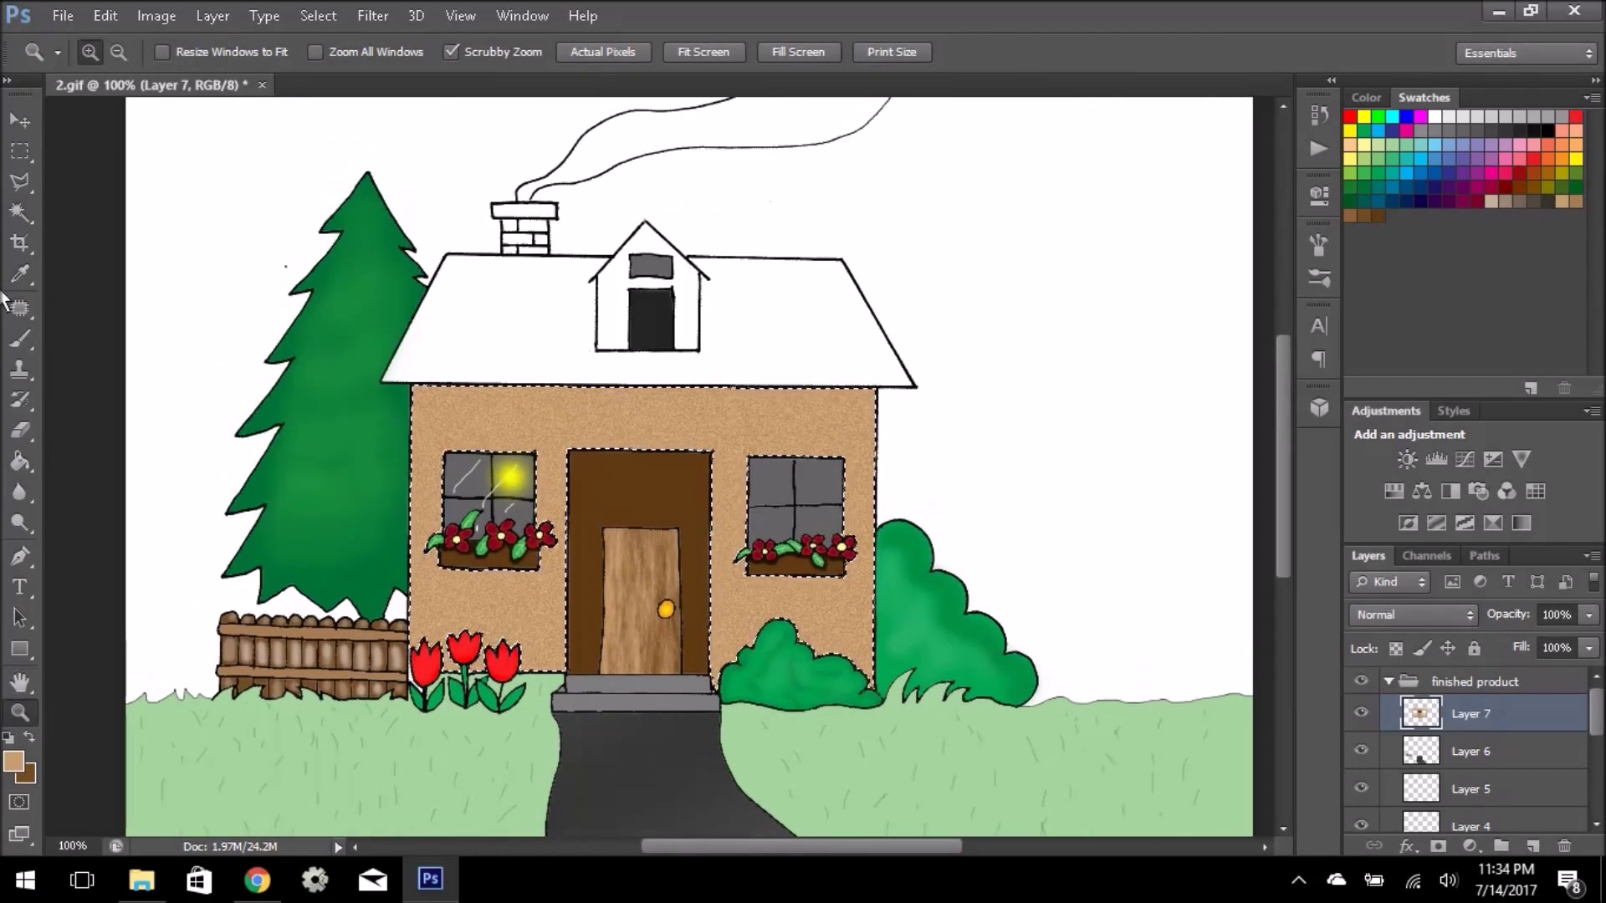
{"action": "key", "text": "ctrl+shift+alt+n"}
{"action": "key", "text": "m"}
{"action": "left_click_drag", "start_coordinate": [266, 155], "coordinate": [1075, 729]}
Fill the marquee with a tan-to-brown gradient and give it a stone-textured Bevel & Emboss style.
{"action": "key", "text": "x"}
{"action": "key", "text": "x"}
{"action": "key", "text": "g"}
{"action": "left_click_drag", "start_coordinate": [705, 173], "coordinate": [705, 539]}
{"action": "right_click", "coordinate": [1112, 298]}
{"action": "left_click", "coordinate": [1085, 130]}
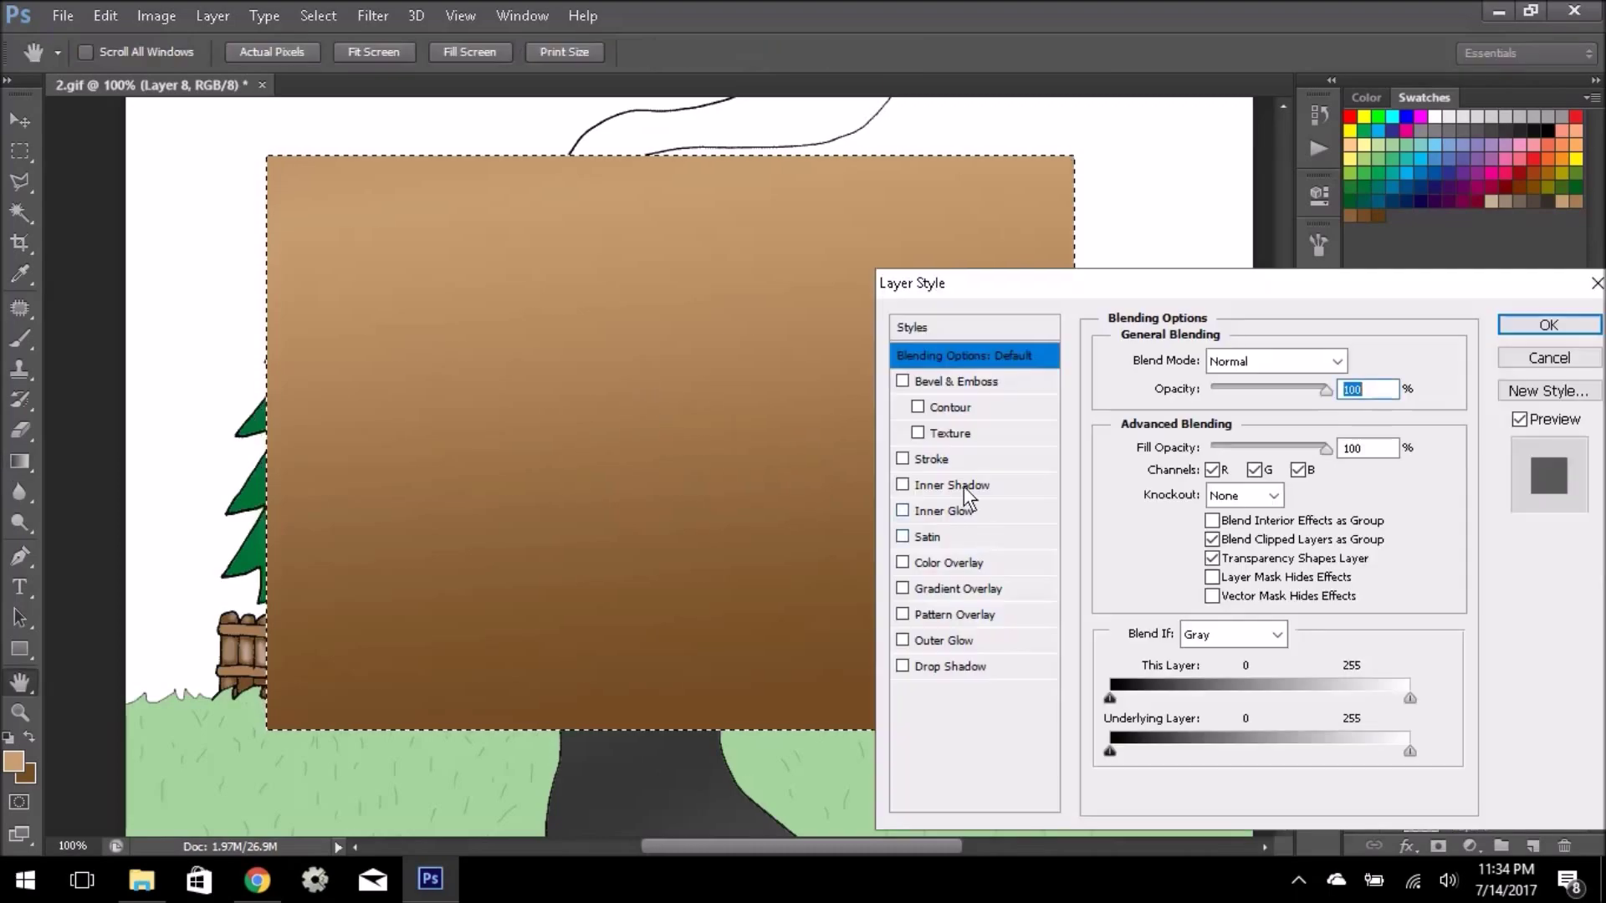
{"action": "left_click", "coordinate": [916, 541]}
{"action": "left_click", "coordinate": [1231, 383]}
{"action": "left_click", "coordinate": [1224, 569]}
{"action": "key", "text": "Return"}
Set the texture layer to Multiply and perspective-transform it into a roof shape.
{"action": "scroll", "coordinate": [1081, 331], "scroll_direction": "up", "scroll_amount": 1}
{"action": "key", "text": "shift+alt+m"}
{"action": "key", "text": "ctrl+t"}
{"action": "left_click", "coordinate": [105, 15]}
{"action": "left_click", "coordinate": [519, 585]}
{"action": "left_click_drag", "start_coordinate": [1075, 786], "coordinate": [1211, 795]}
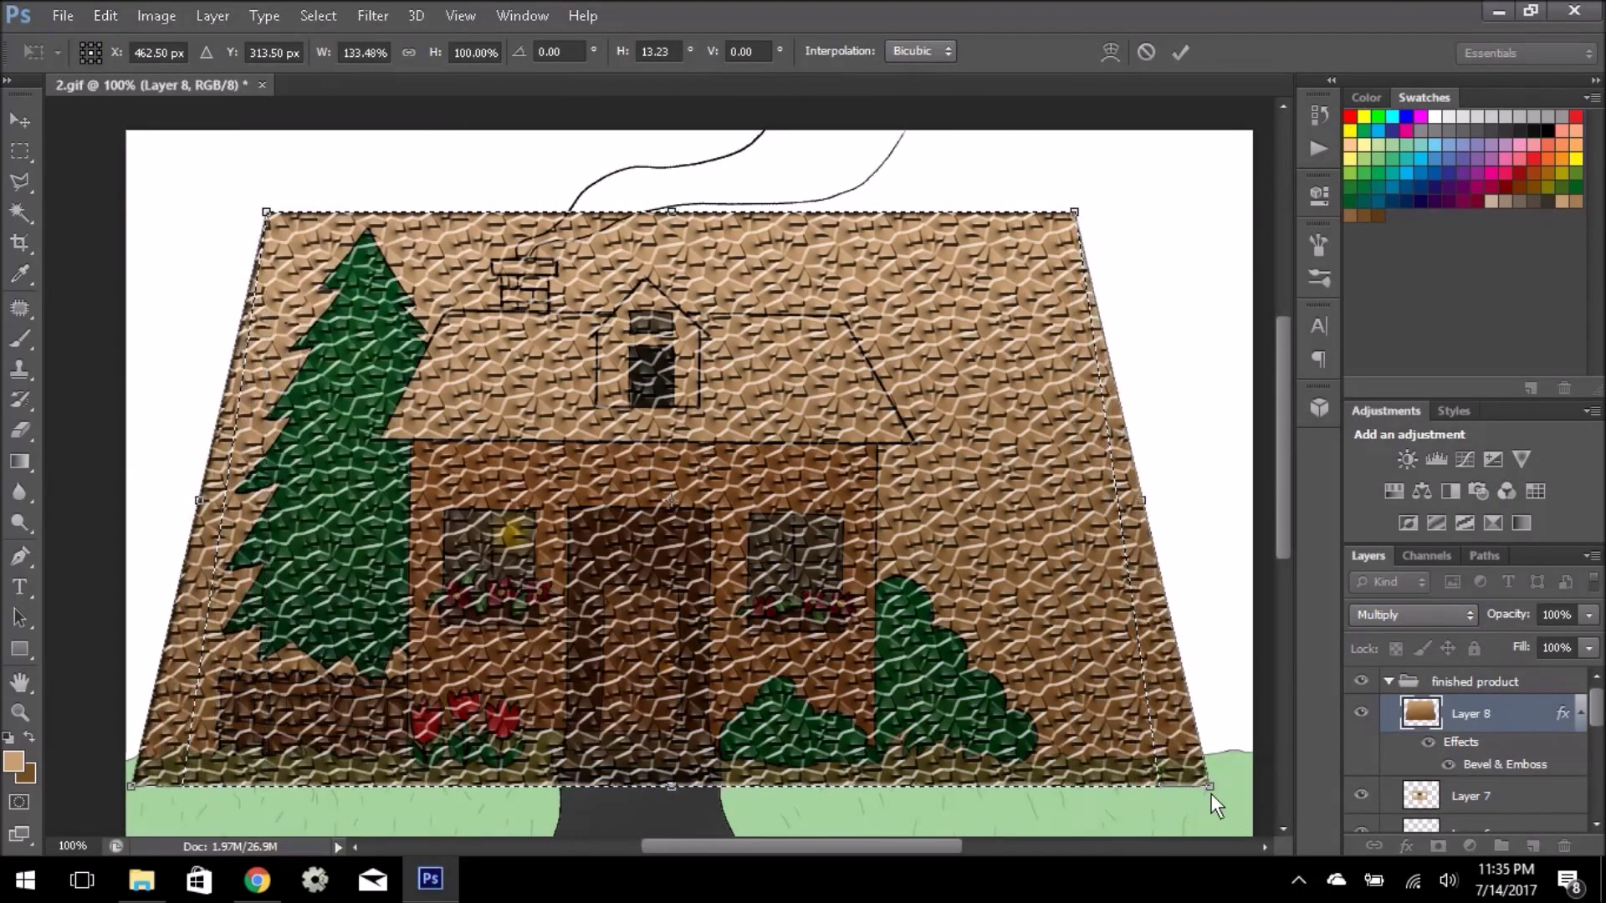
{"action": "key", "text": "Return"}
Mask the texture layer so it shows only inside the roof.
{"action": "left_click", "coordinate": [1439, 846]}
{"action": "key", "text": "ctrl+i"}
{"action": "key", "text": "w"}
{"action": "left_click", "coordinate": [506, 431]}
{"action": "key", "text": "Delete"}
{"action": "key", "text": "ctrl+d"}
Add a new empty layer and zoom in on the roof and chimney.
{"action": "key", "text": "z"}
{"action": "left_click", "coordinate": [605, 309]}
{"action": "key", "text": "ctrl+shift+alt+n"}
{"action": "left_click_drag", "start_coordinate": [20, 461], "coordinate": [92, 476]}
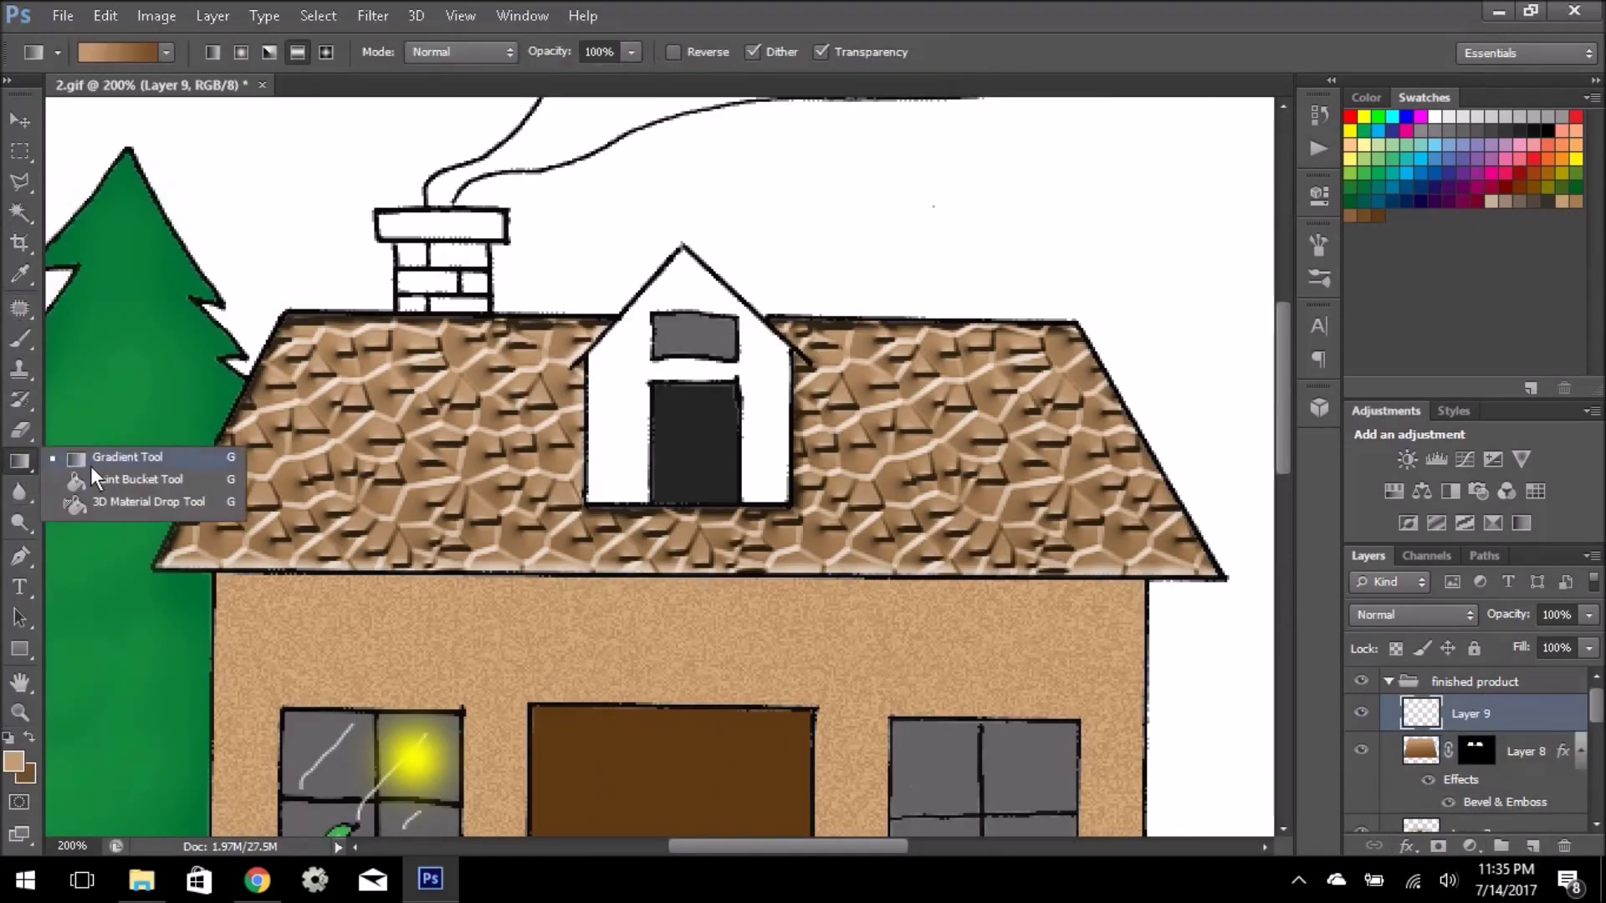
Fill the dormer tan and zoom in on the chimney.
{"action": "left_click", "coordinate": [611, 435]}
{"action": "left_click", "coordinate": [372, 15]}
{"action": "left_click", "coordinate": [393, 44]}
{"action": "key", "text": "z"}
{"action": "left_click", "coordinate": [427, 224]}
Fill the chimney bricks dark red and brown and the chimney cap tan.
{"action": "key", "text": "g"}
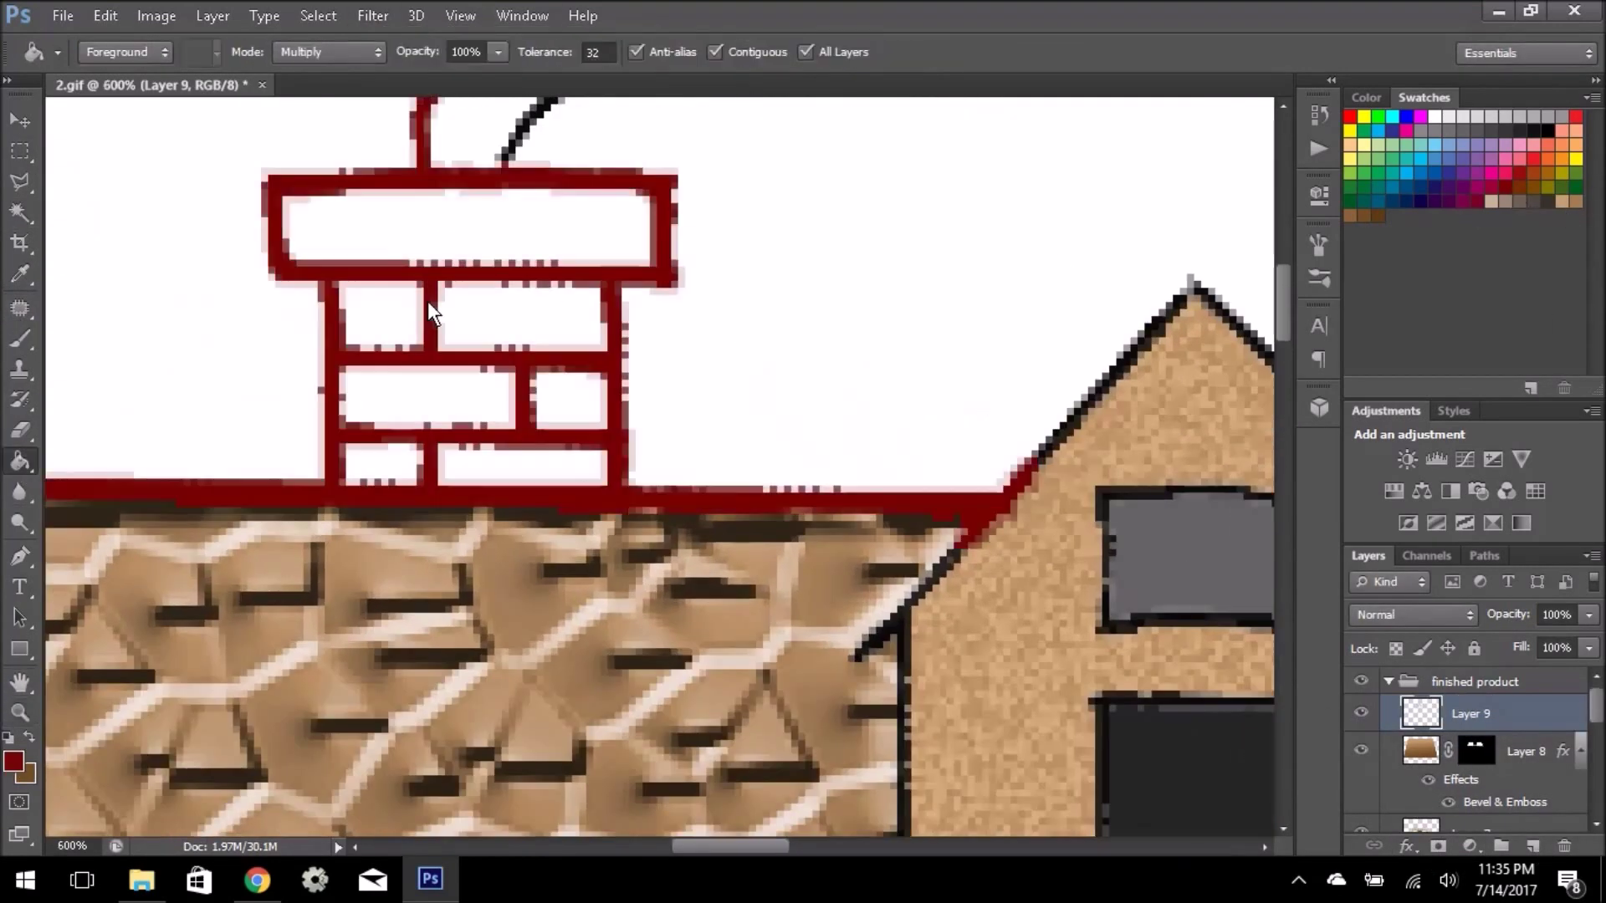
{"action": "left_click", "coordinate": [381, 314]}
{"action": "left_click", "coordinate": [568, 400]}
{"action": "left_click", "coordinate": [381, 462]}
{"action": "left_click", "coordinate": [519, 317]}
{"action": "left_click", "coordinate": [505, 230]}
{"action": "scroll", "coordinate": [124, 443], "scroll_direction": "up", "scroll_amount": 3}
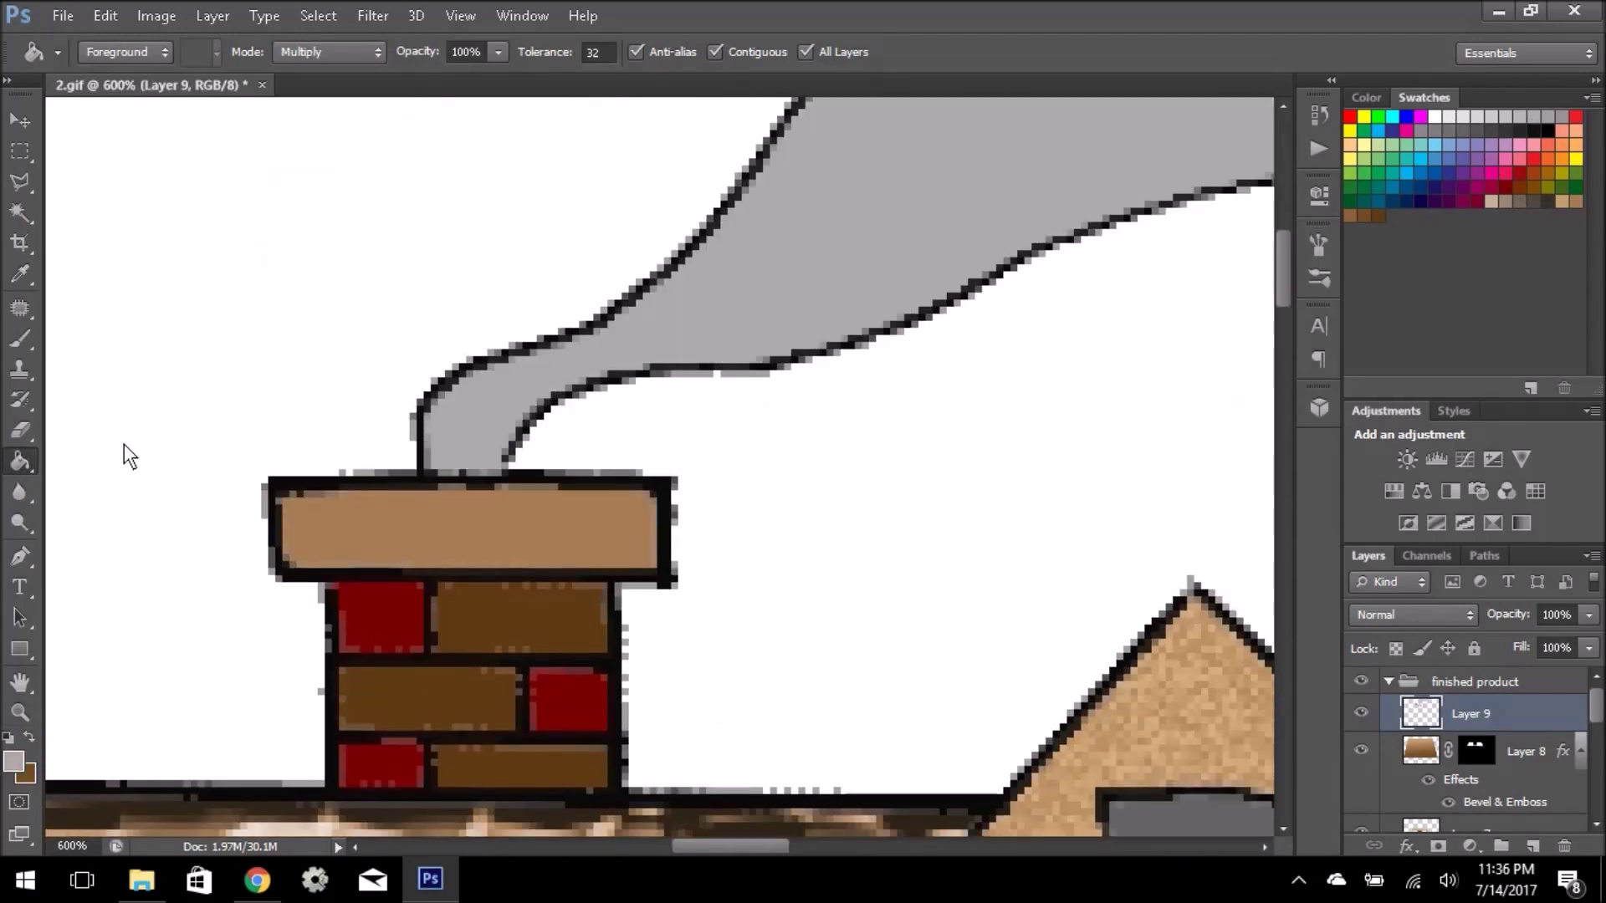
On a new layer named 'shadows', paint soft shadows on the roof beside the dormer.
{"action": "key", "text": "z"}
{"action": "key", "text": "ctrl+0"}
{"action": "left_click", "coordinate": [684, 437]}
{"action": "key", "text": "b"}
{"action": "key", "text": "ctrl+shift+alt+n"}
{"action": "double_click", "coordinate": [1477, 713]}
{"action": "type", "text": "shadows"}
{"action": "key", "text": "bracketright"}
{"action": "key", "text": "1"}
{"action": "left_click_drag", "start_coordinate": [675, 226], "coordinate": [686, 385]}
Paint soft light streaks across the grey chimney smoke.
{"action": "key", "text": "ctrl+minus"}
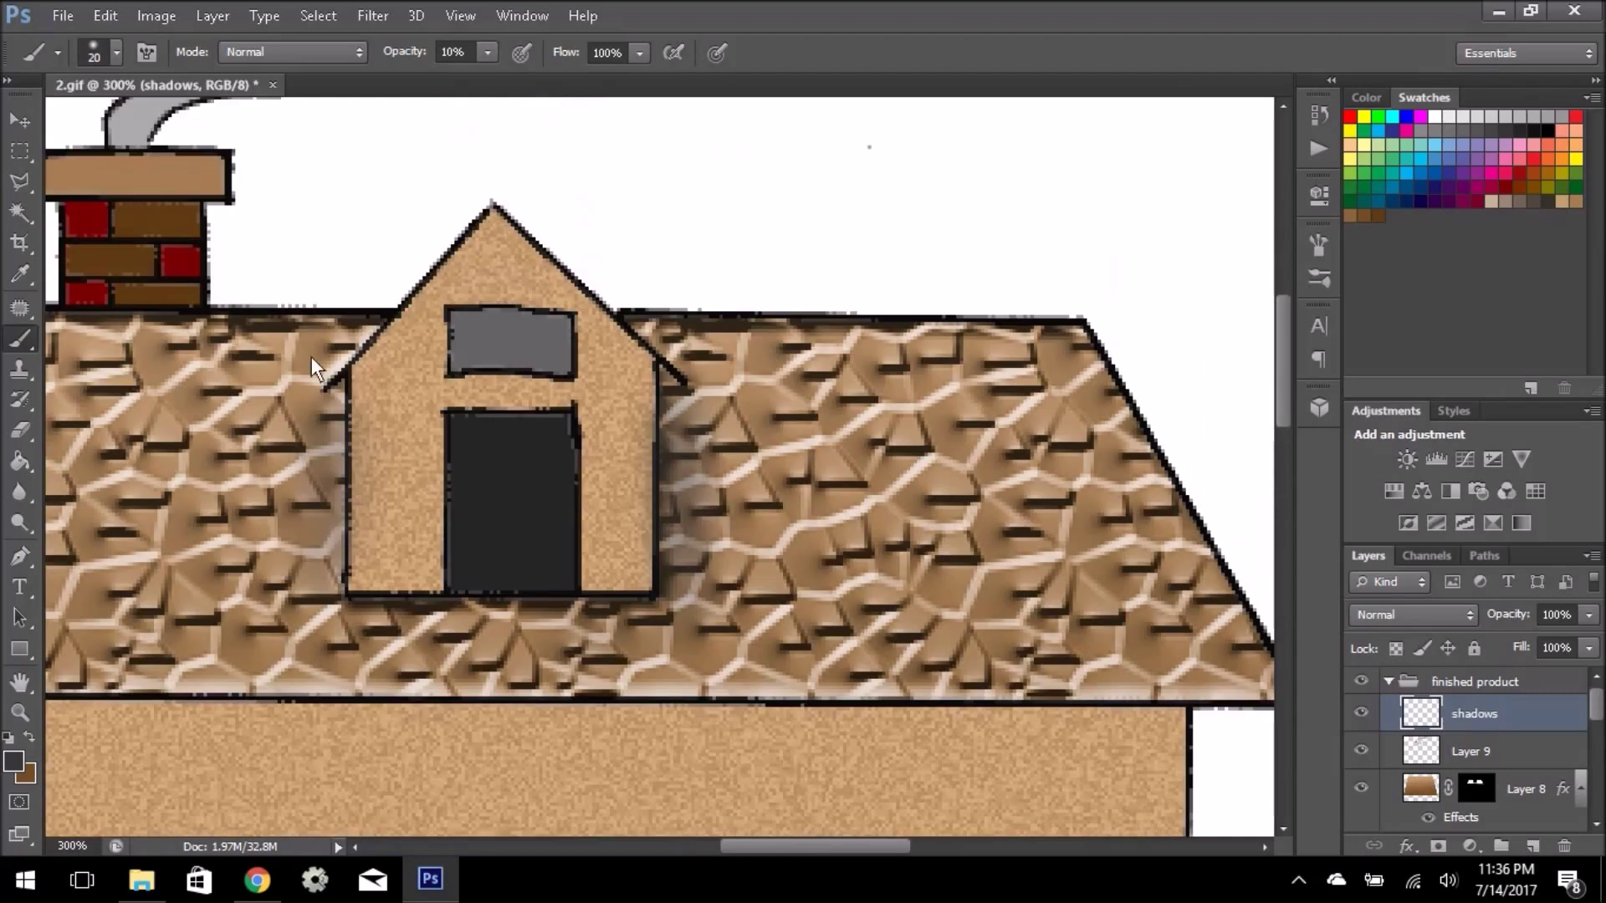
{"action": "key", "text": "z"}
{"action": "scroll", "coordinate": [465, 585], "scroll_direction": "up", "scroll_amount": 3}
{"action": "key", "text": "b"}
{"action": "left_click_drag", "start_coordinate": [314, 302], "coordinate": [684, 169]}
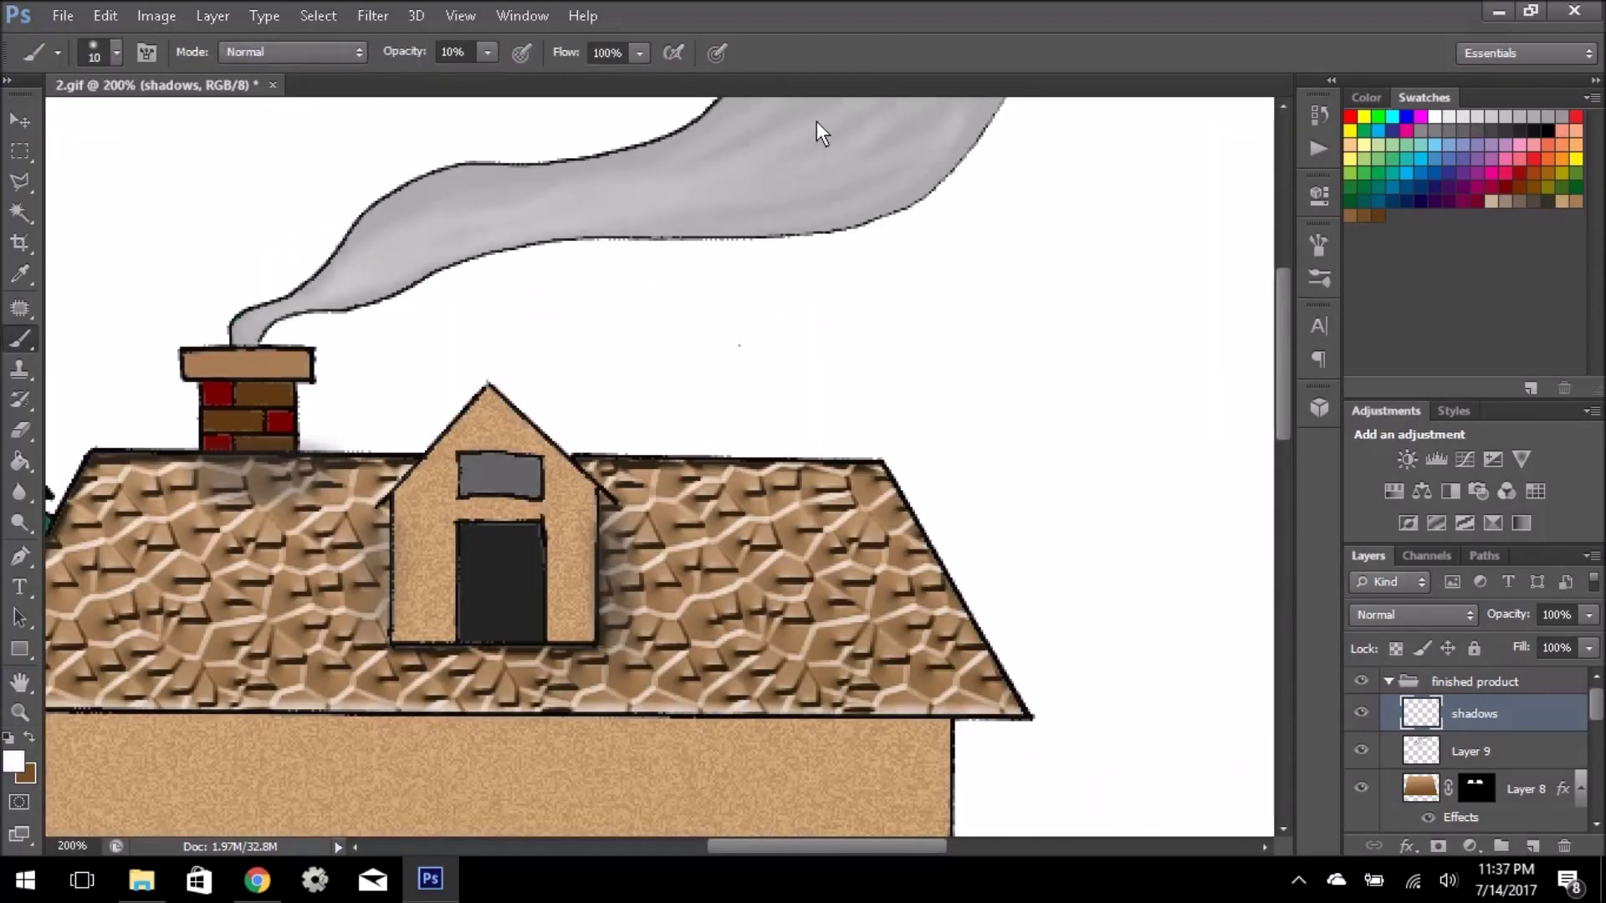
Fill the sky black.
{"action": "key", "text": "z"}
{"action": "key", "text": "ctrl+0"}
{"action": "scroll", "coordinate": [1549, 740], "scroll_direction": "down", "scroll_amount": 5}
{"action": "left_click", "coordinate": [1472, 771]}
{"action": "key", "text": "g"}
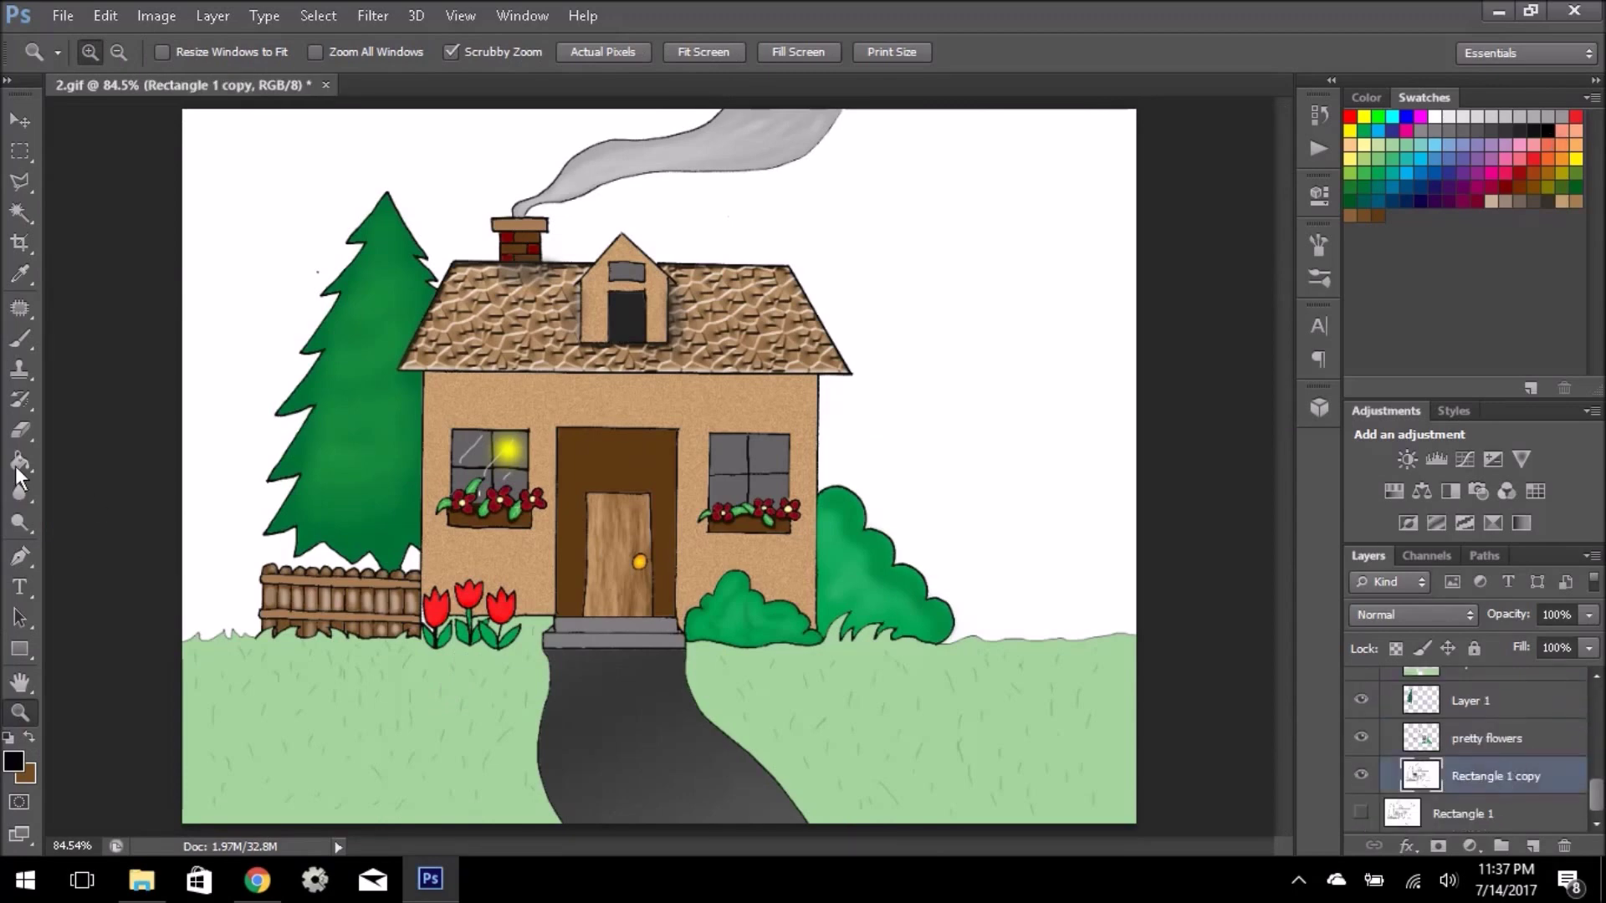
{"action": "left_click", "coordinate": [614, 484]}
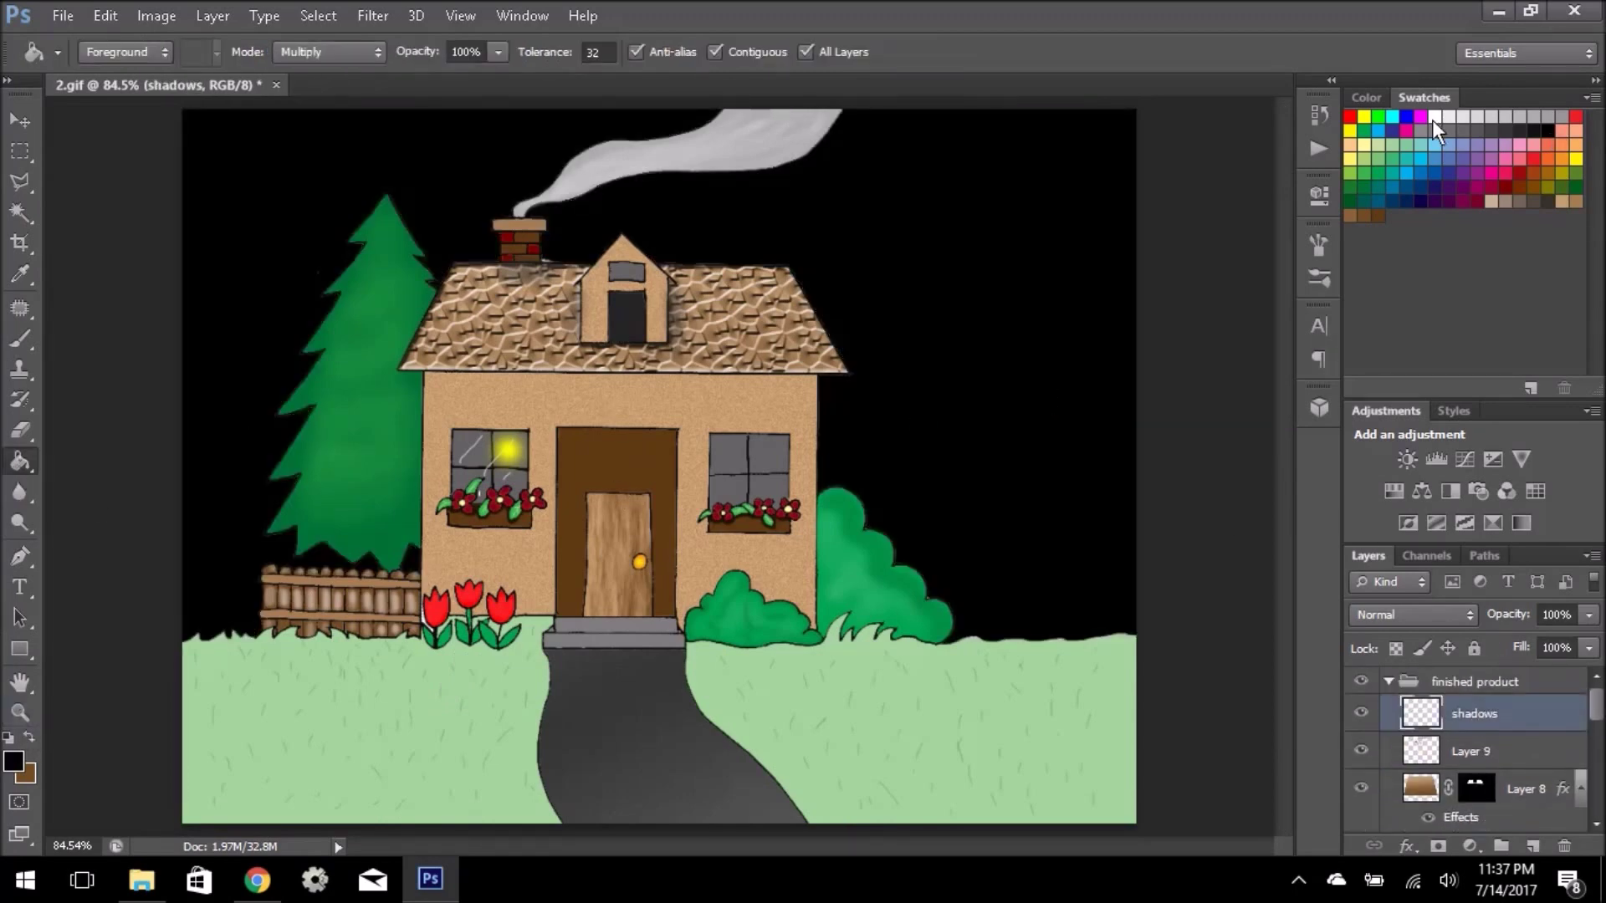
Paint a soft white moon glow in the upper-right sky with a 200 px brush.
{"action": "left_click", "coordinate": [20, 339]}
{"action": "left_click", "coordinate": [116, 51]}
{"action": "type", "text": "200"}
{"action": "key", "text": "Return"}
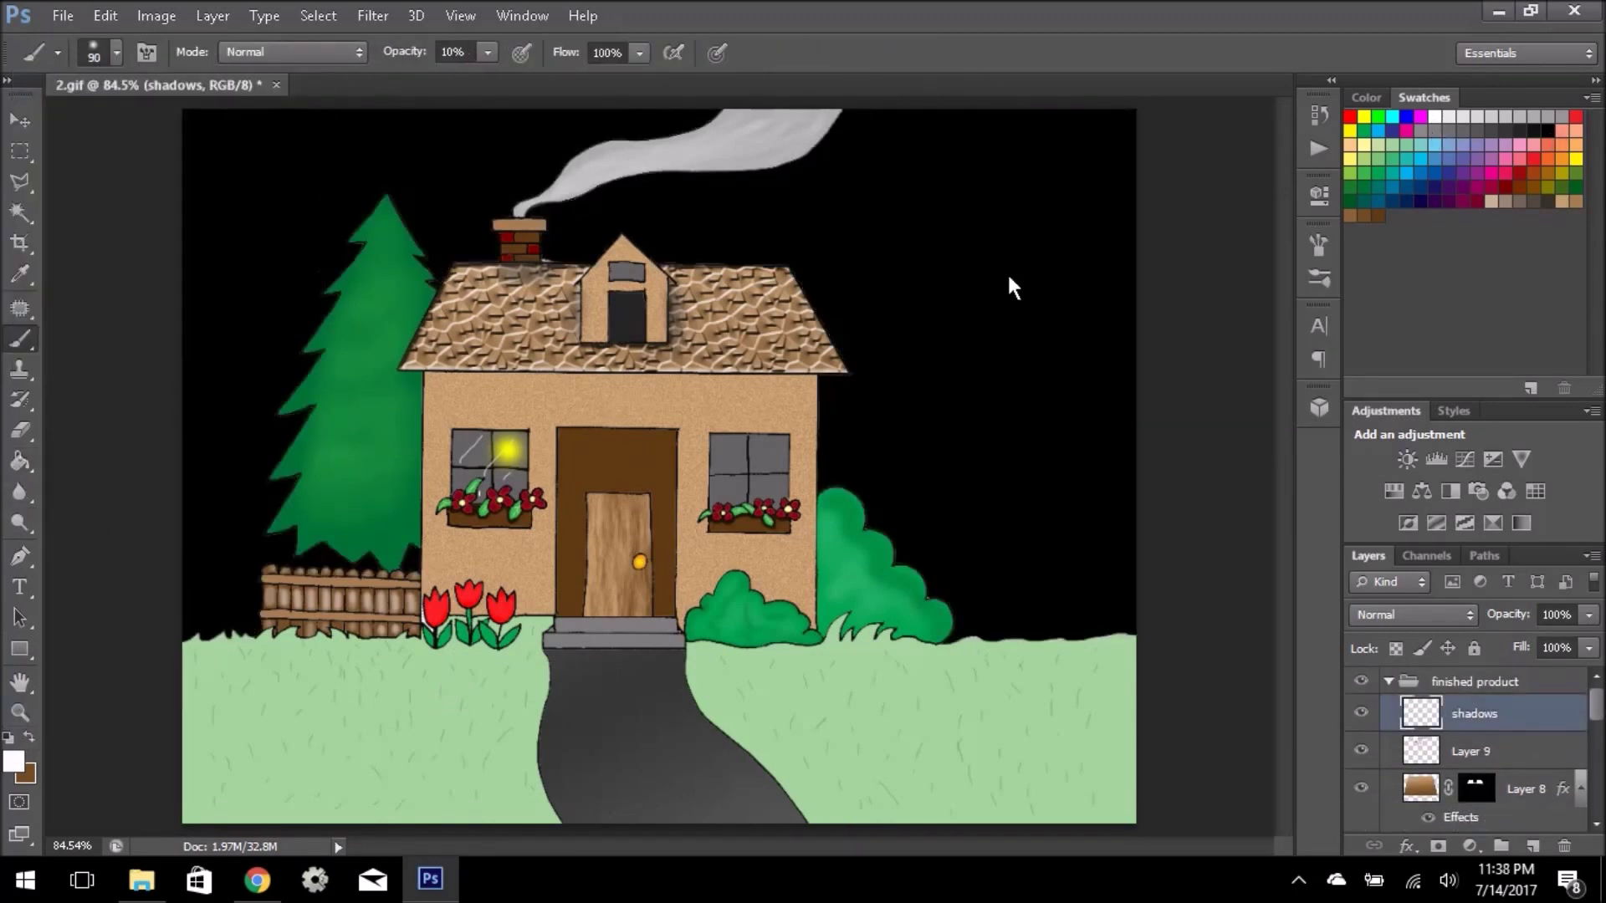
{"action": "left_click", "coordinate": [1027, 201]}
{"action": "left_click", "coordinate": [1003, 190]}
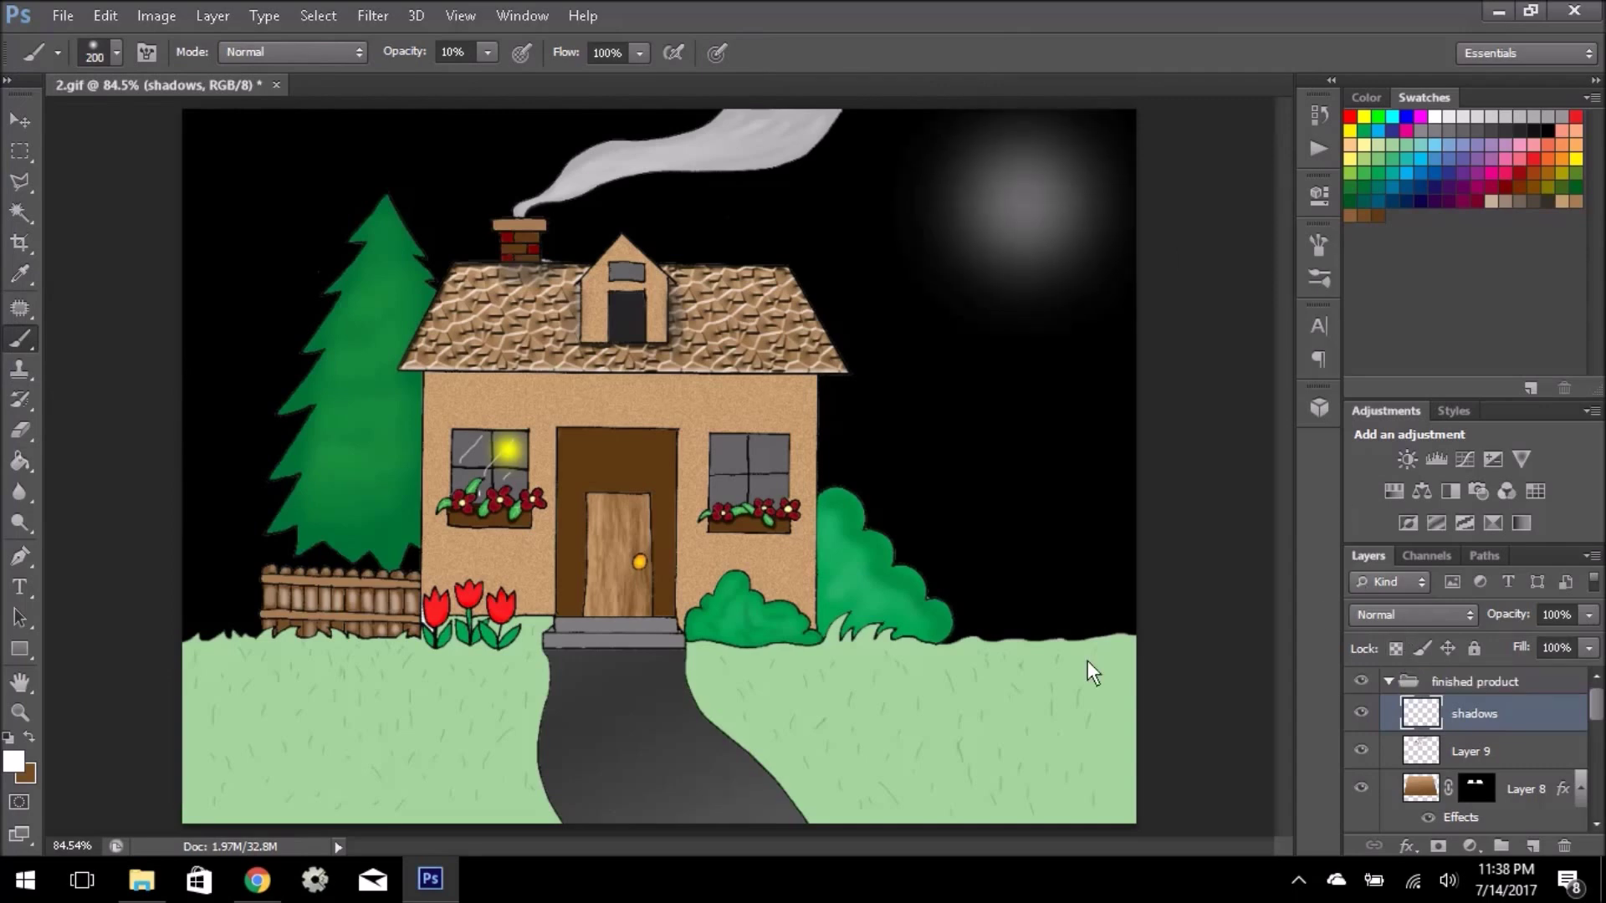
Add a black-filled layer at 24% opacity to dim the scene.
{"action": "left_click", "coordinate": [1532, 846]}
{"action": "key", "text": "d"}
{"action": "key", "text": "alt+BackSpace"}
{"action": "left_click_drag", "start_coordinate": [1503, 614], "coordinate": [1498, 636]}
Mask the dimming layer so the window, moon area, grass, smoke and bush stay bright.
{"action": "left_click", "coordinate": [1437, 846]}
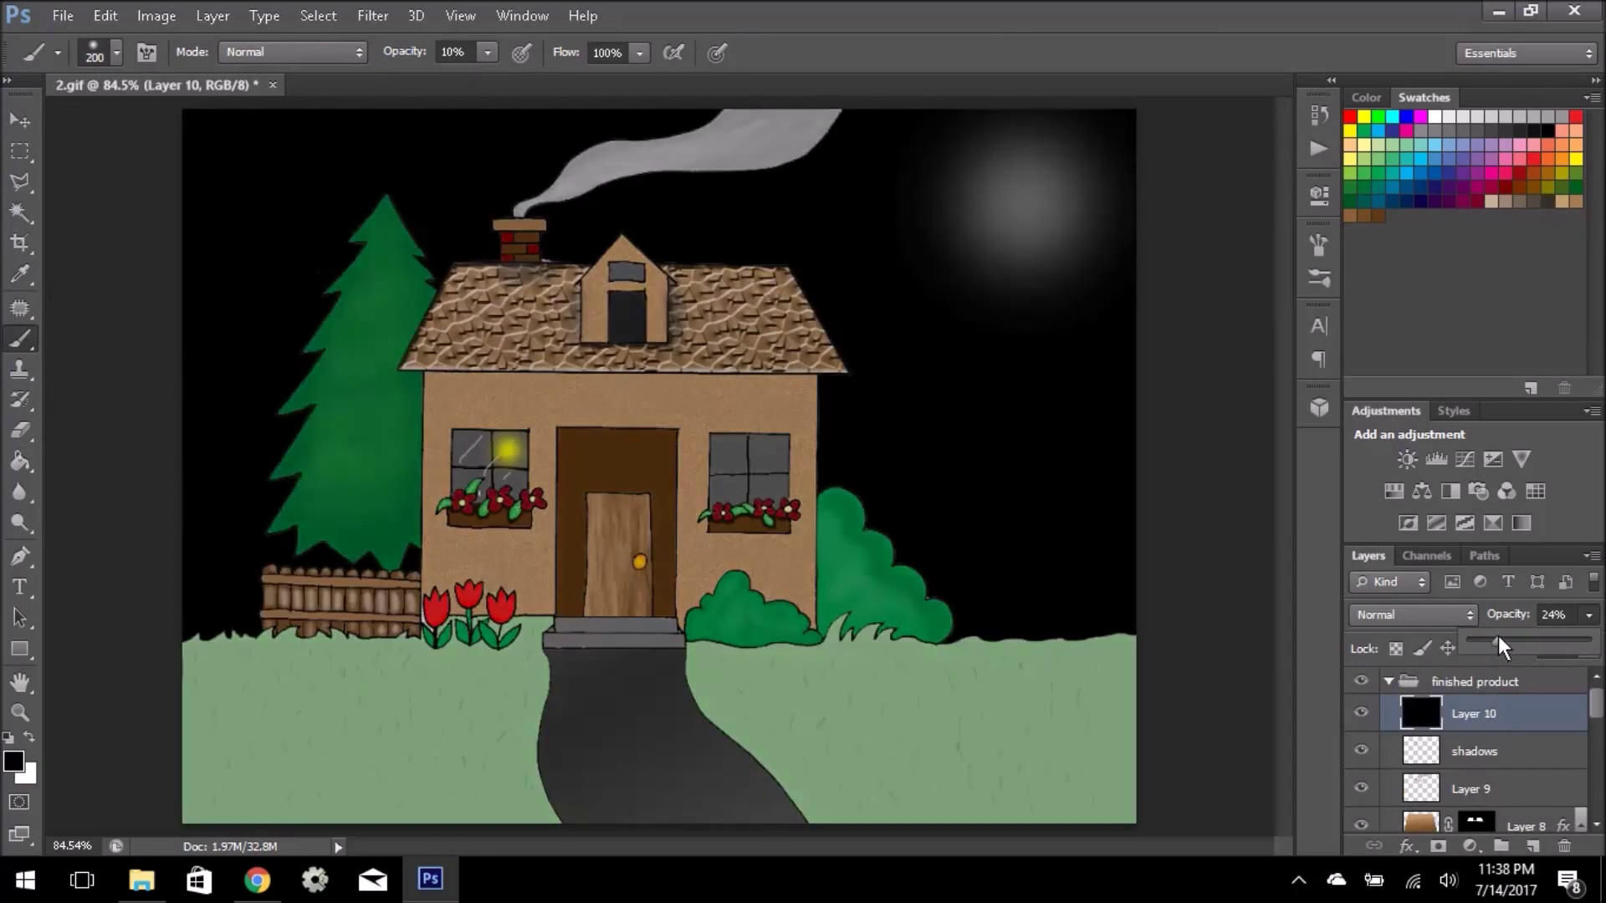
{"action": "key", "text": "bracketleft"}
{"action": "key", "text": "bracketleft"}
{"action": "key", "text": "bracketleft"}
{"action": "key", "text": "5"}
{"action": "left_click", "coordinate": [494, 466]}
{"action": "left_click_drag", "start_coordinate": [724, 326], "coordinate": [1061, 209]}
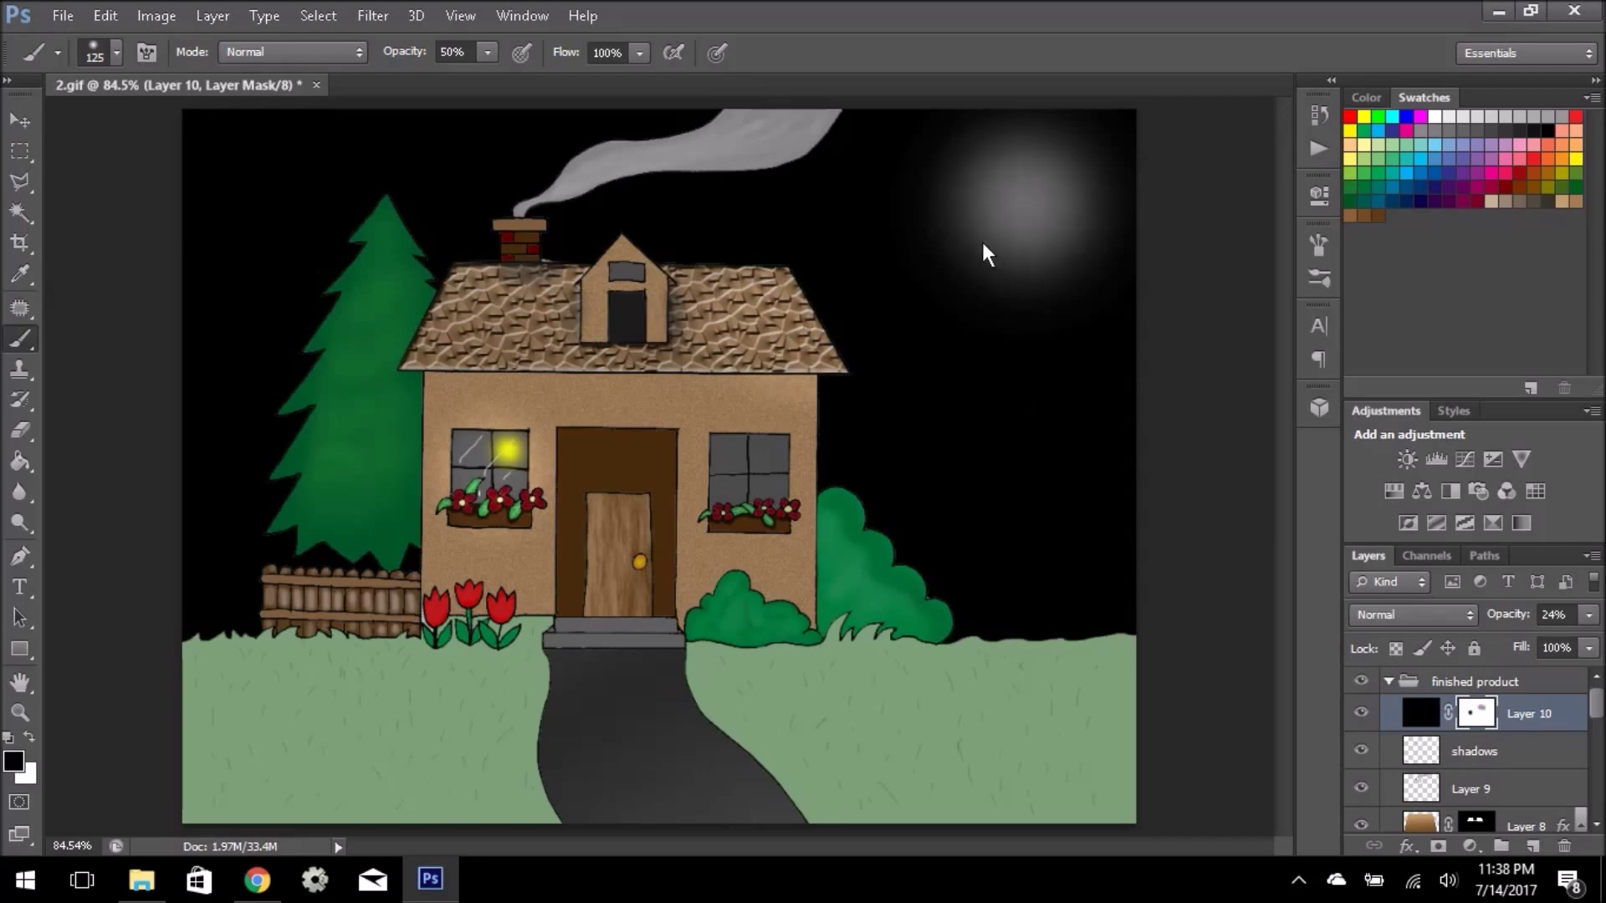
{"action": "left_click_drag", "start_coordinate": [945, 660], "coordinate": [1096, 766]}
{"action": "left_click_drag", "start_coordinate": [577, 188], "coordinate": [813, 113]}
{"action": "left_click_drag", "start_coordinate": [836, 519], "coordinate": [945, 609]}
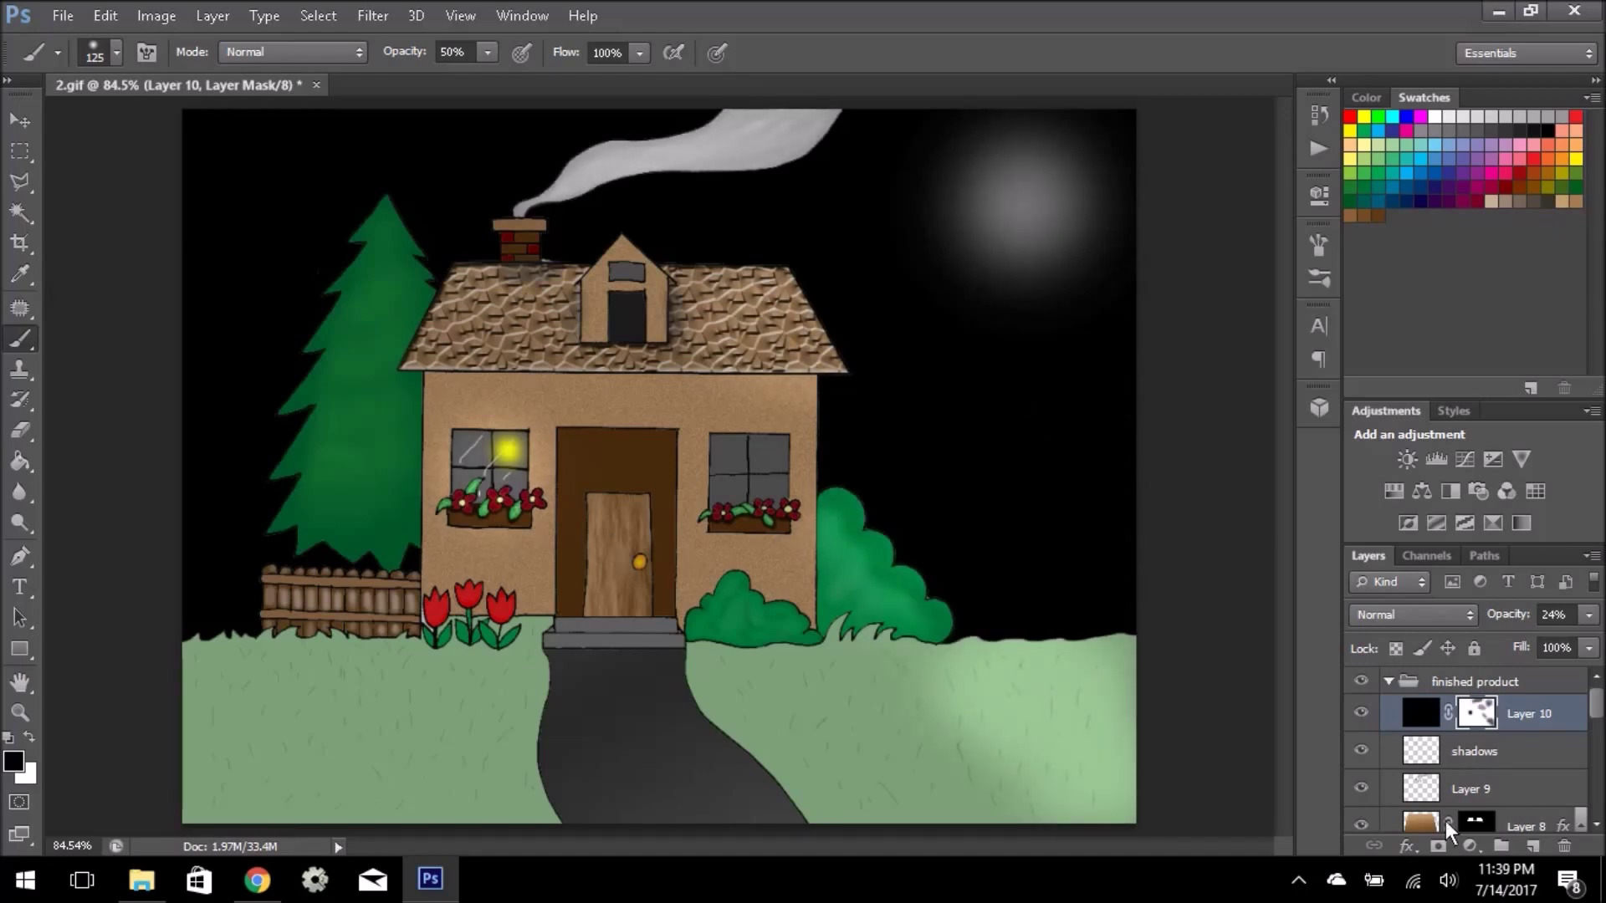
{"action": "left_click", "coordinate": [1388, 681]}
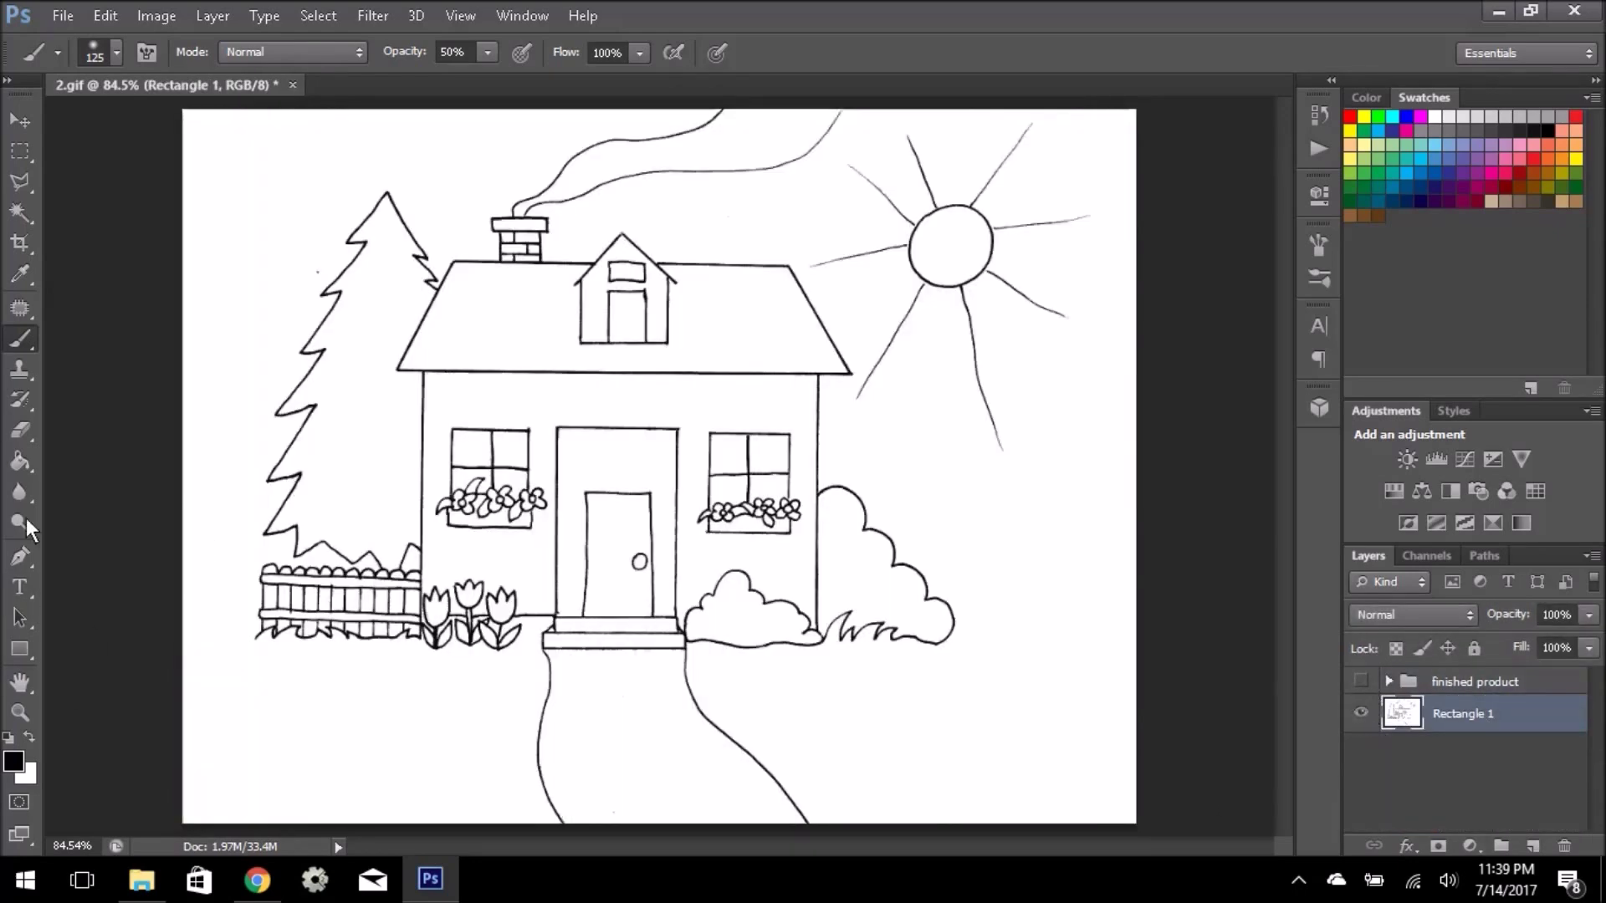
Add a 'Before' caption across the top of the line drawing.
{"action": "key", "text": "t"}
{"action": "left_click_drag", "start_coordinate": [250, 171], "coordinate": [1007, 485]}
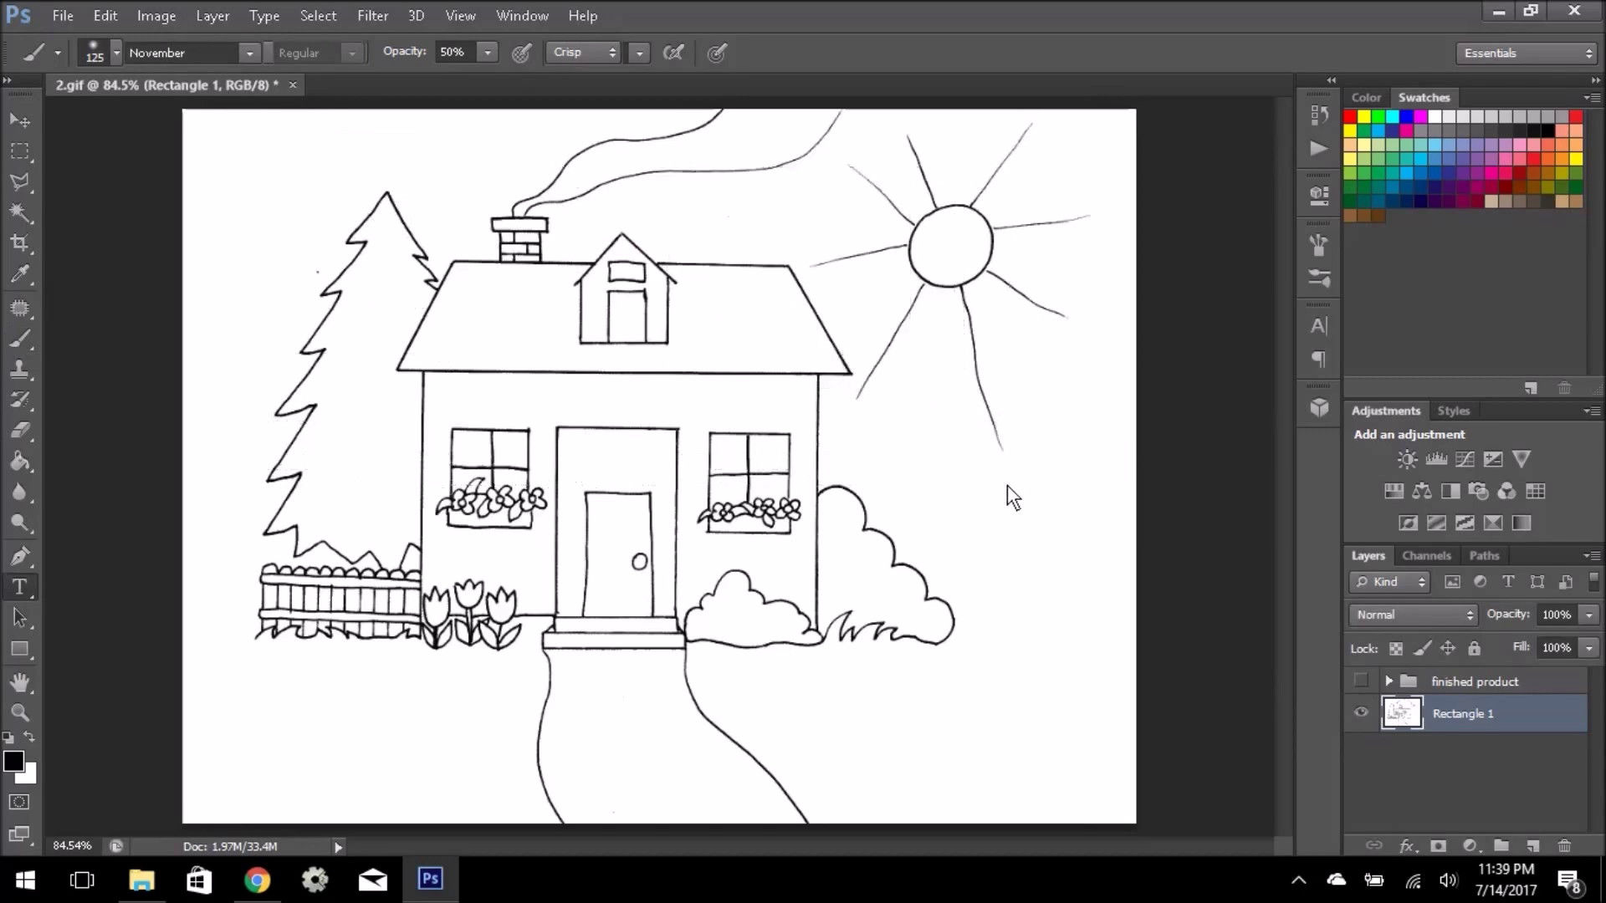
{"action": "type", "text": "Befor"}
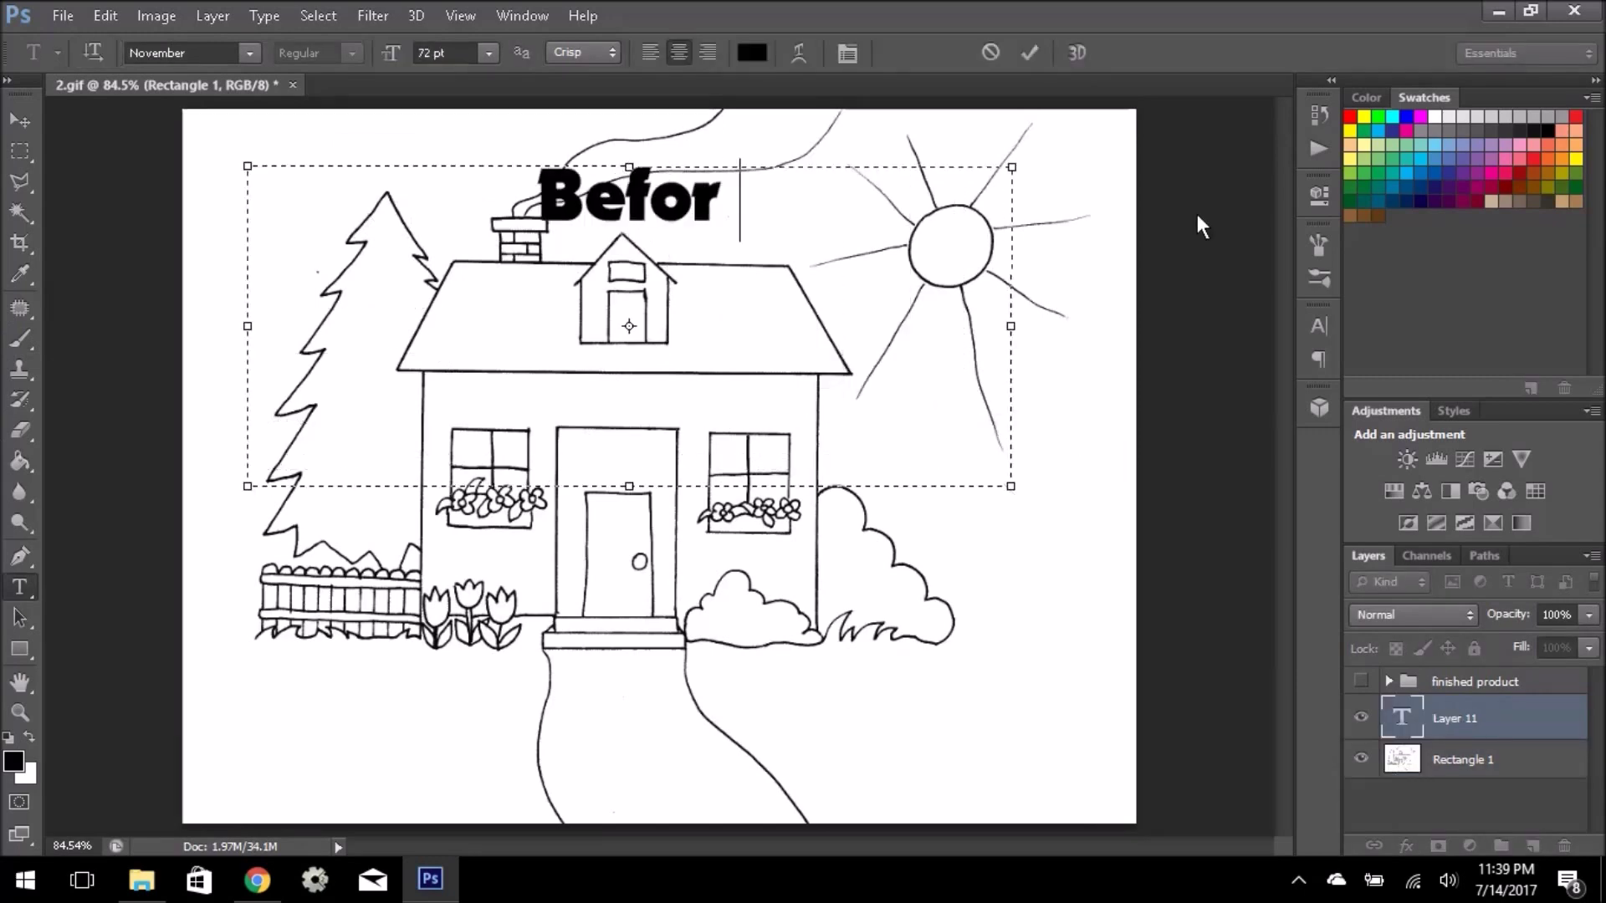
{"action": "type", "text": "e"}
{"action": "left_click", "coordinate": [1030, 51]}
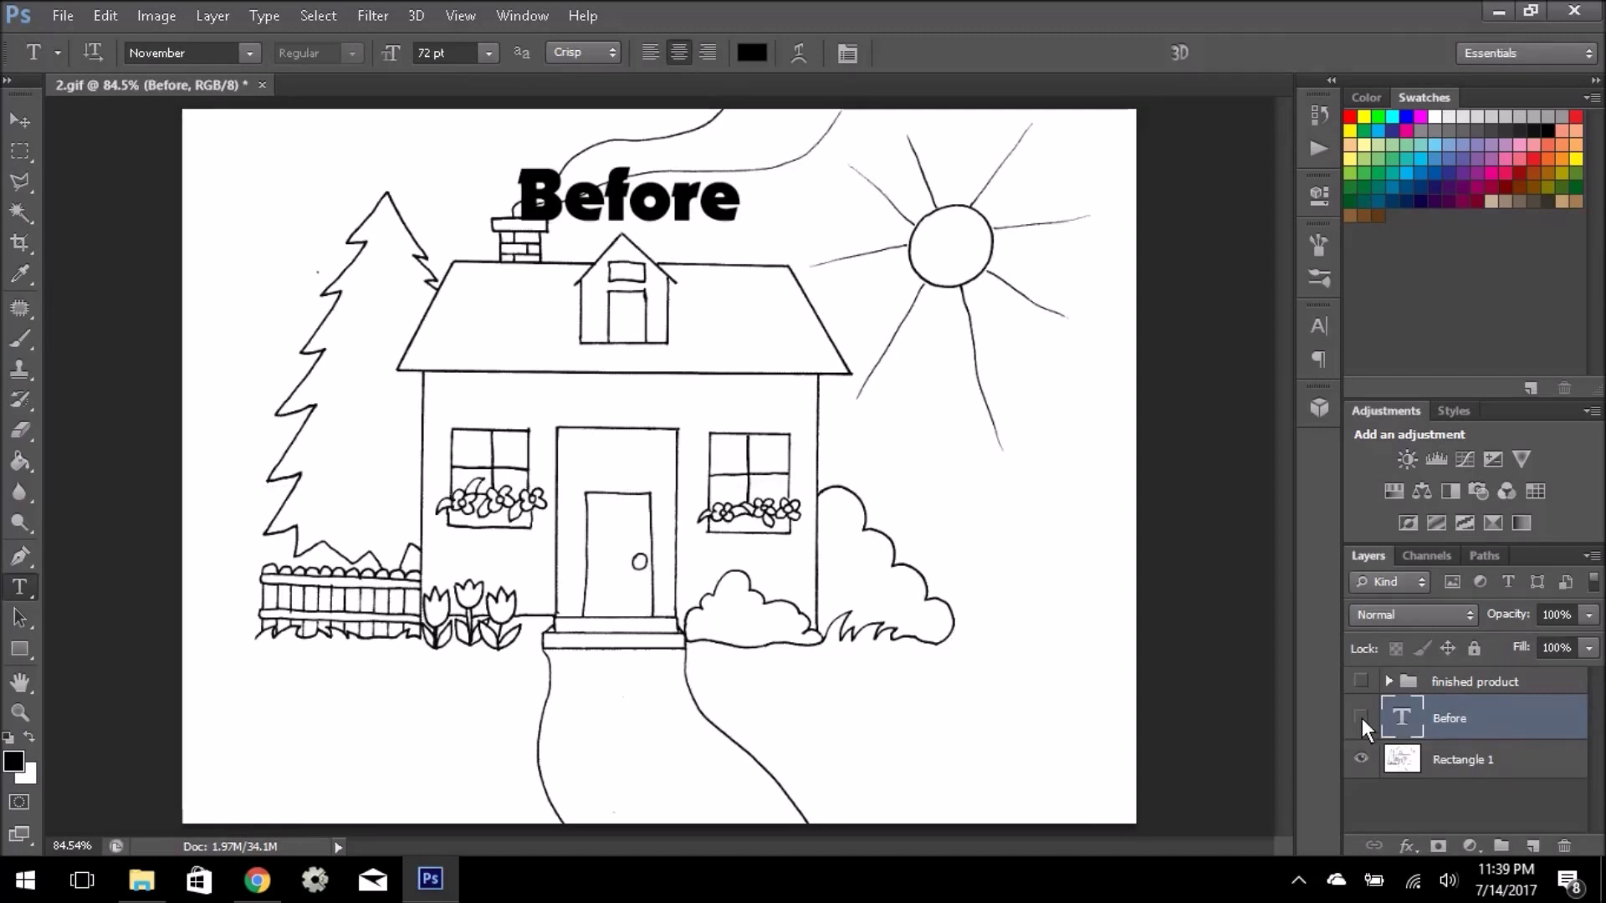
{"action": "left_click_drag", "start_coordinate": [1362, 718], "coordinate": [1363, 757]}
Show the coloured night scene and add a white 'After' caption above the house.
{"action": "left_click", "coordinate": [1405, 682]}
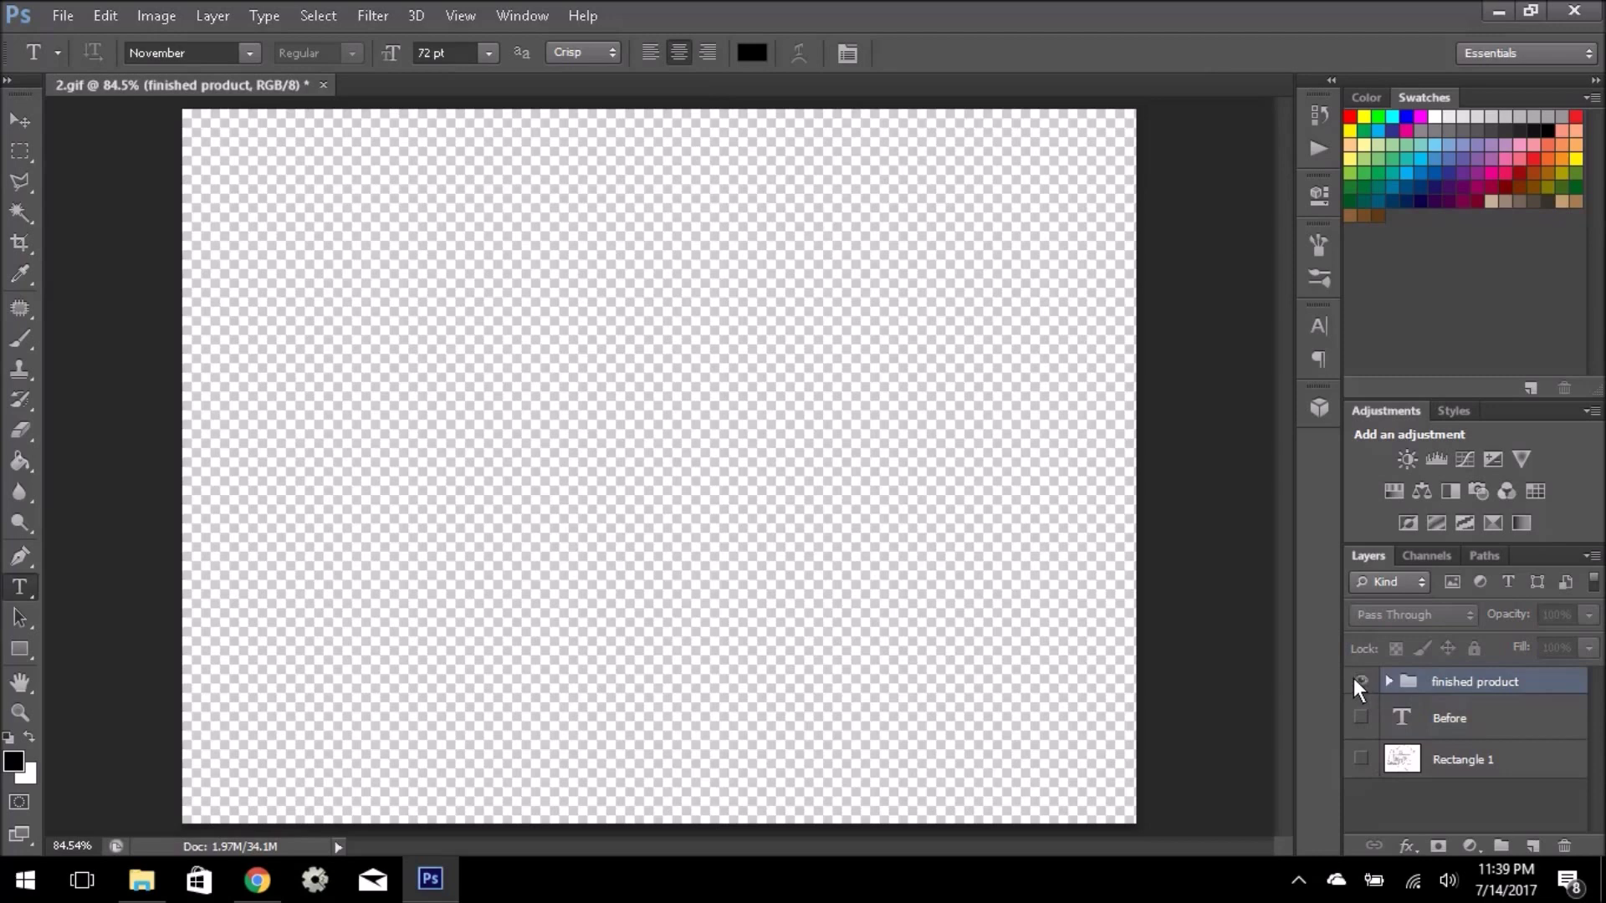
{"action": "left_click", "coordinate": [1359, 681]}
{"action": "left_click", "coordinate": [29, 736]}
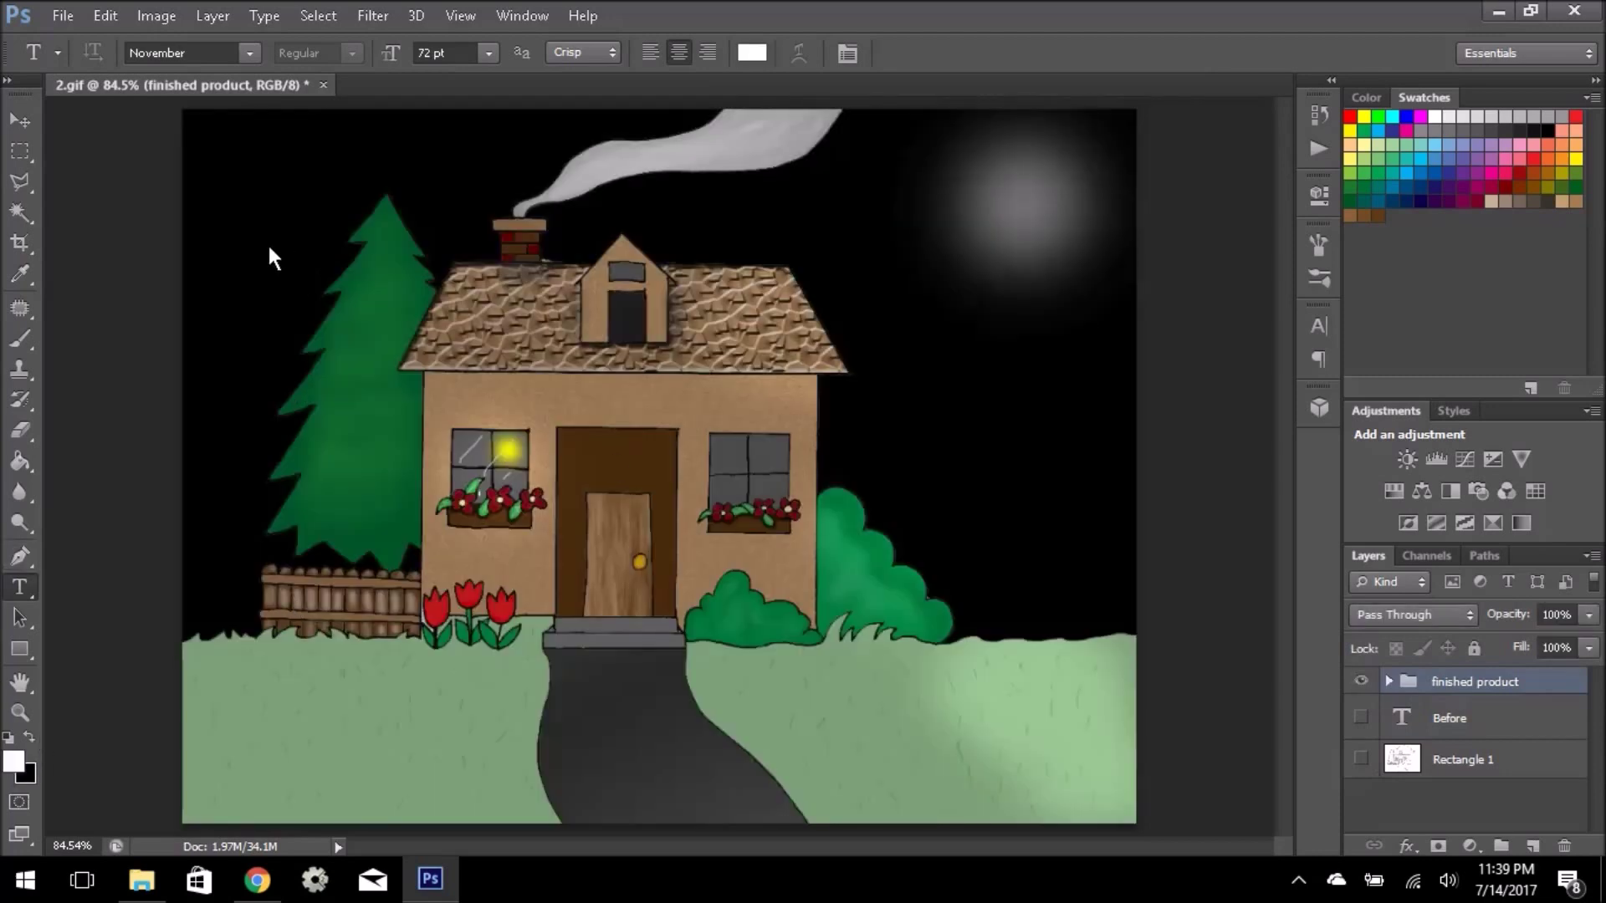
{"action": "left_click_drag", "start_coordinate": [266, 238], "coordinate": [929, 506]}
{"action": "type", "text": "After"}
{"action": "left_click", "coordinate": [1030, 53]}
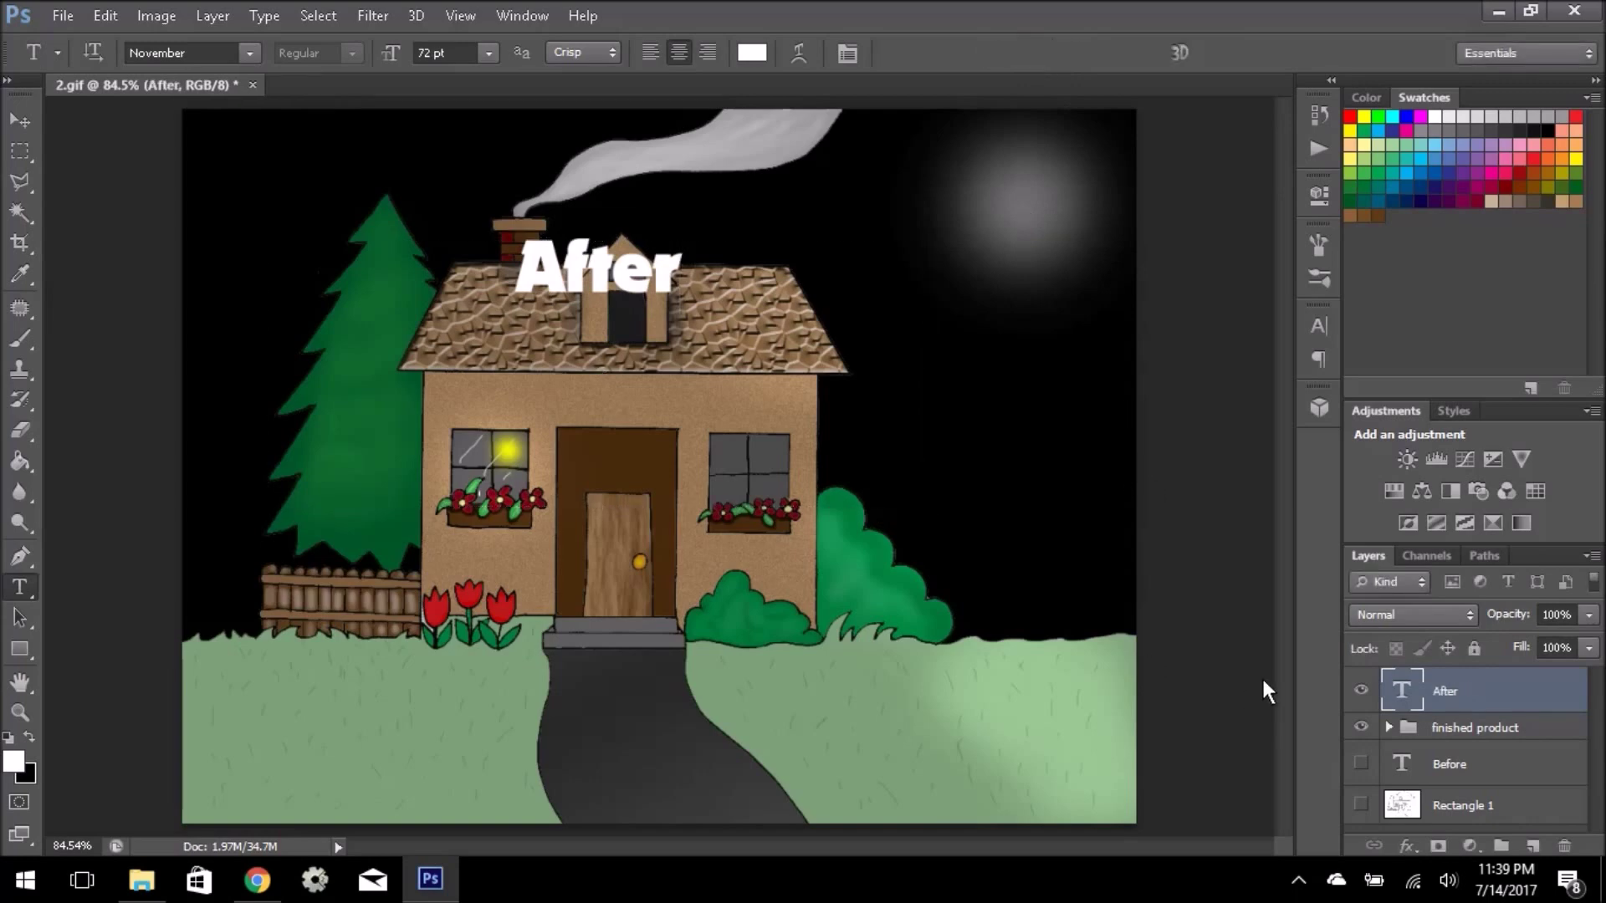
{"action": "left_click", "coordinate": [1362, 691]}
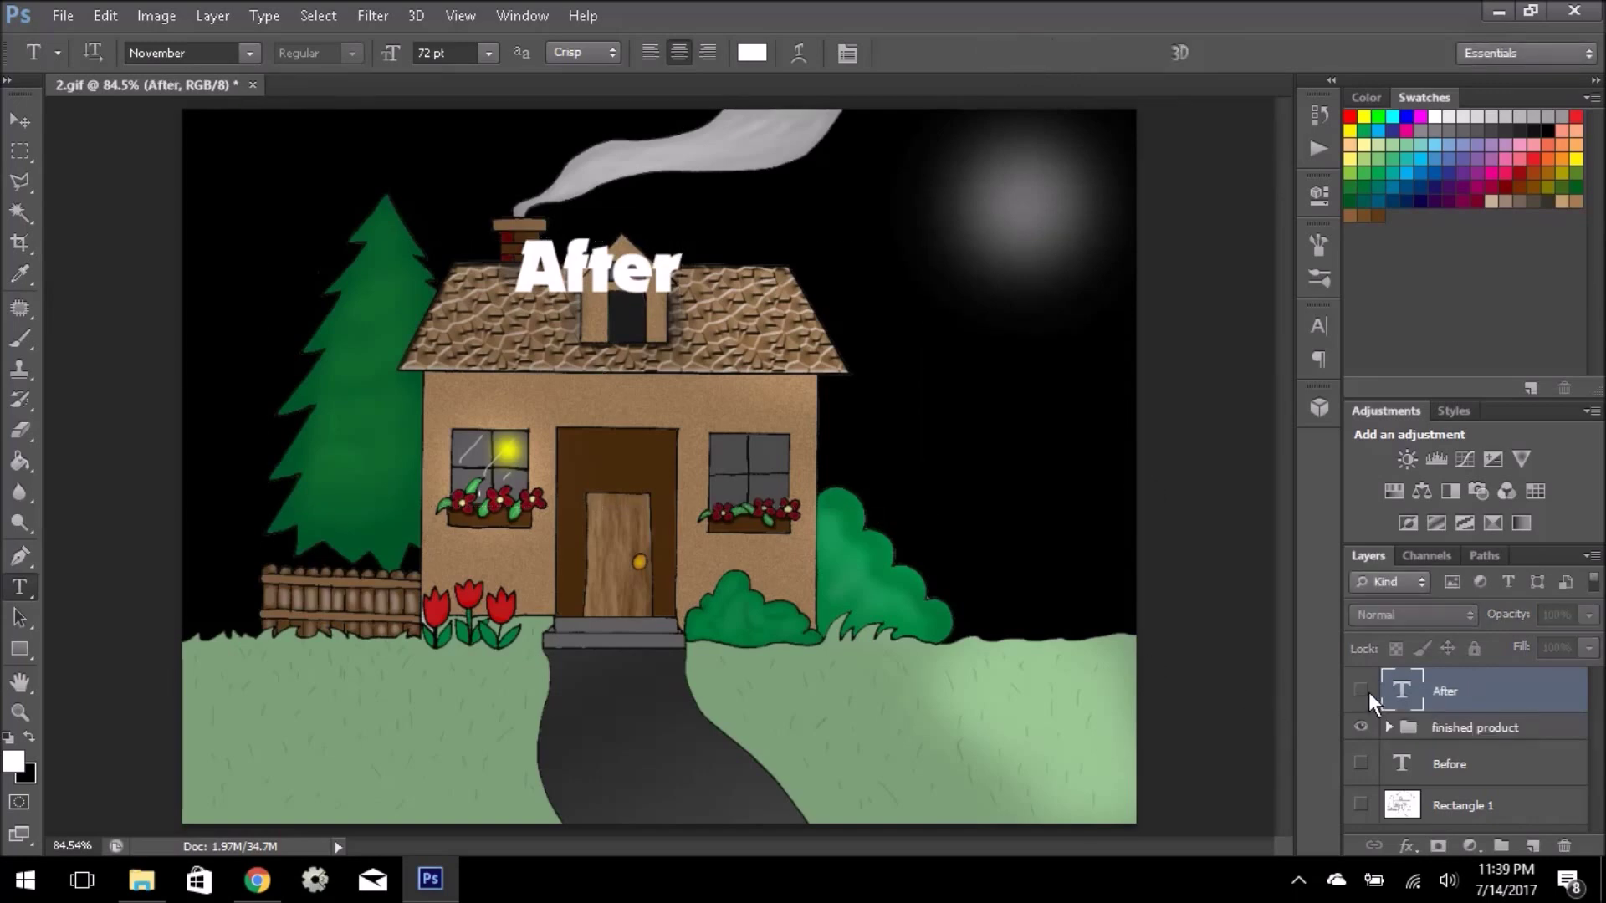
Add an 'I hope you enjoyed' caption, then delete it along with the After and Before labels.
{"action": "left_click_drag", "start_coordinate": [230, 226], "coordinate": [983, 647]}
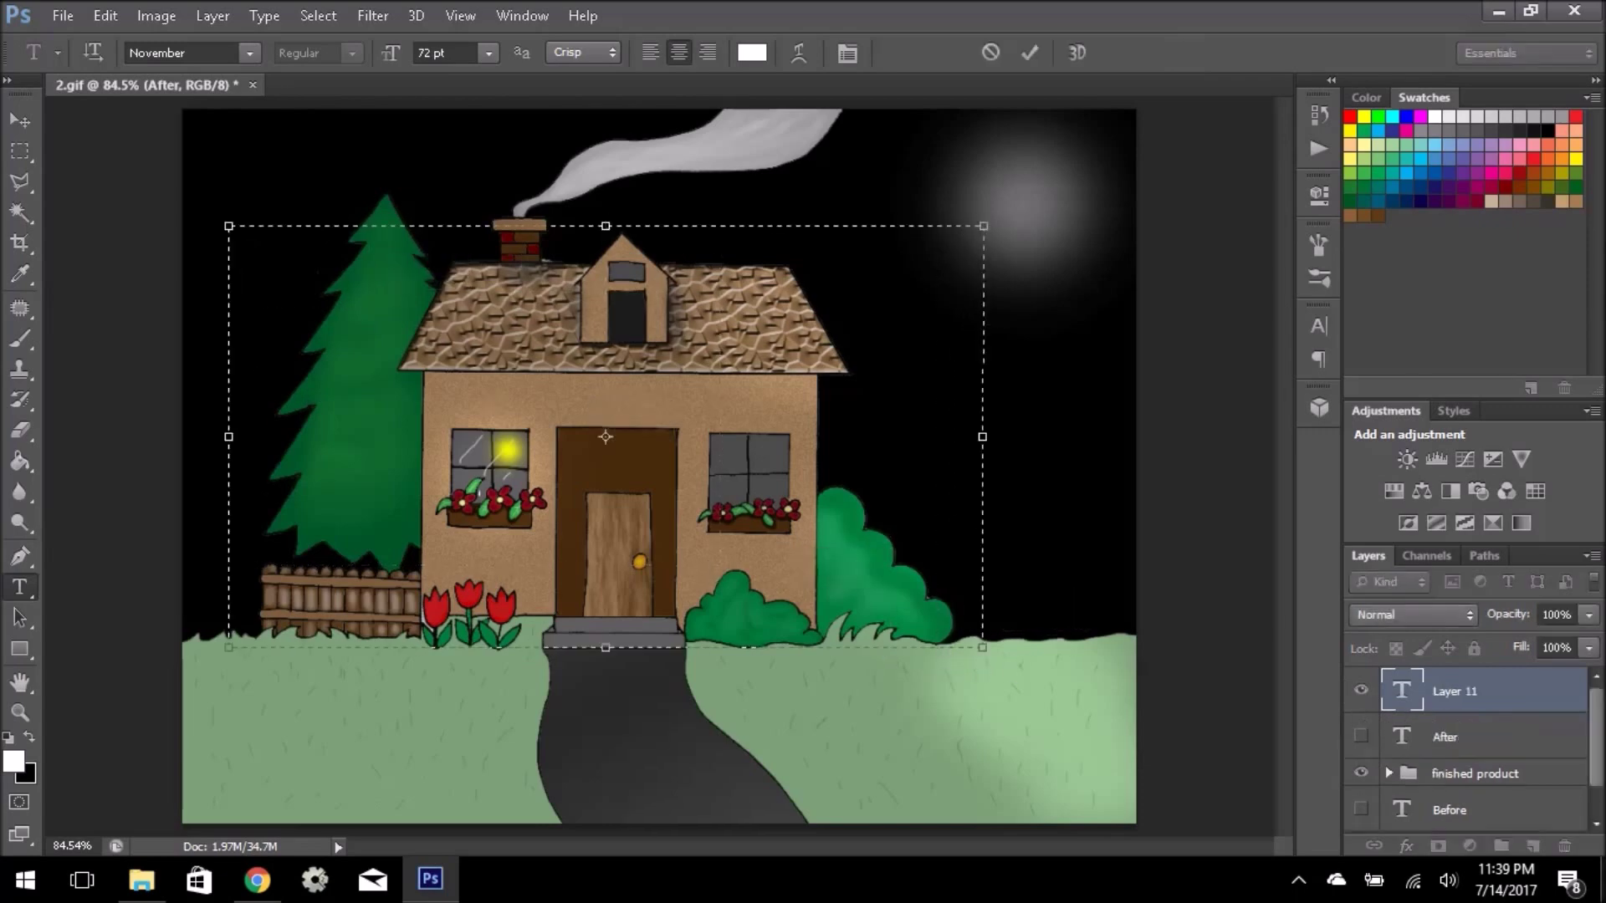
{"action": "type", "text": "I hope you enjoyed"}
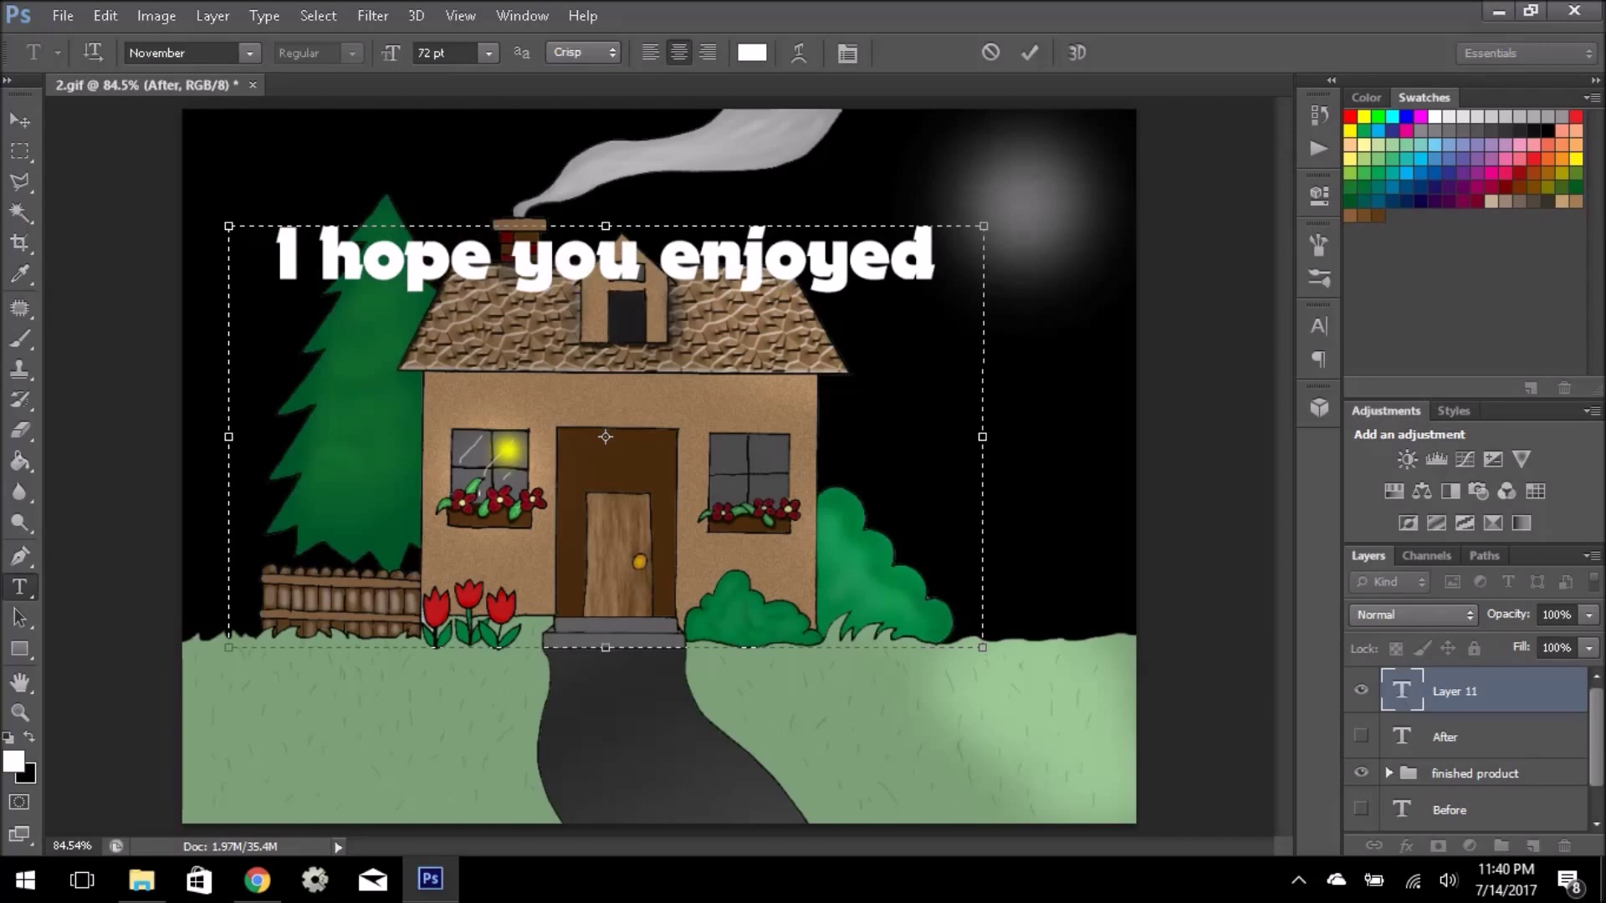
{"action": "left_click", "coordinate": [1029, 52]}
{"action": "scroll", "coordinate": [1495, 684], "scroll_direction": "down", "scroll_amount": 1}
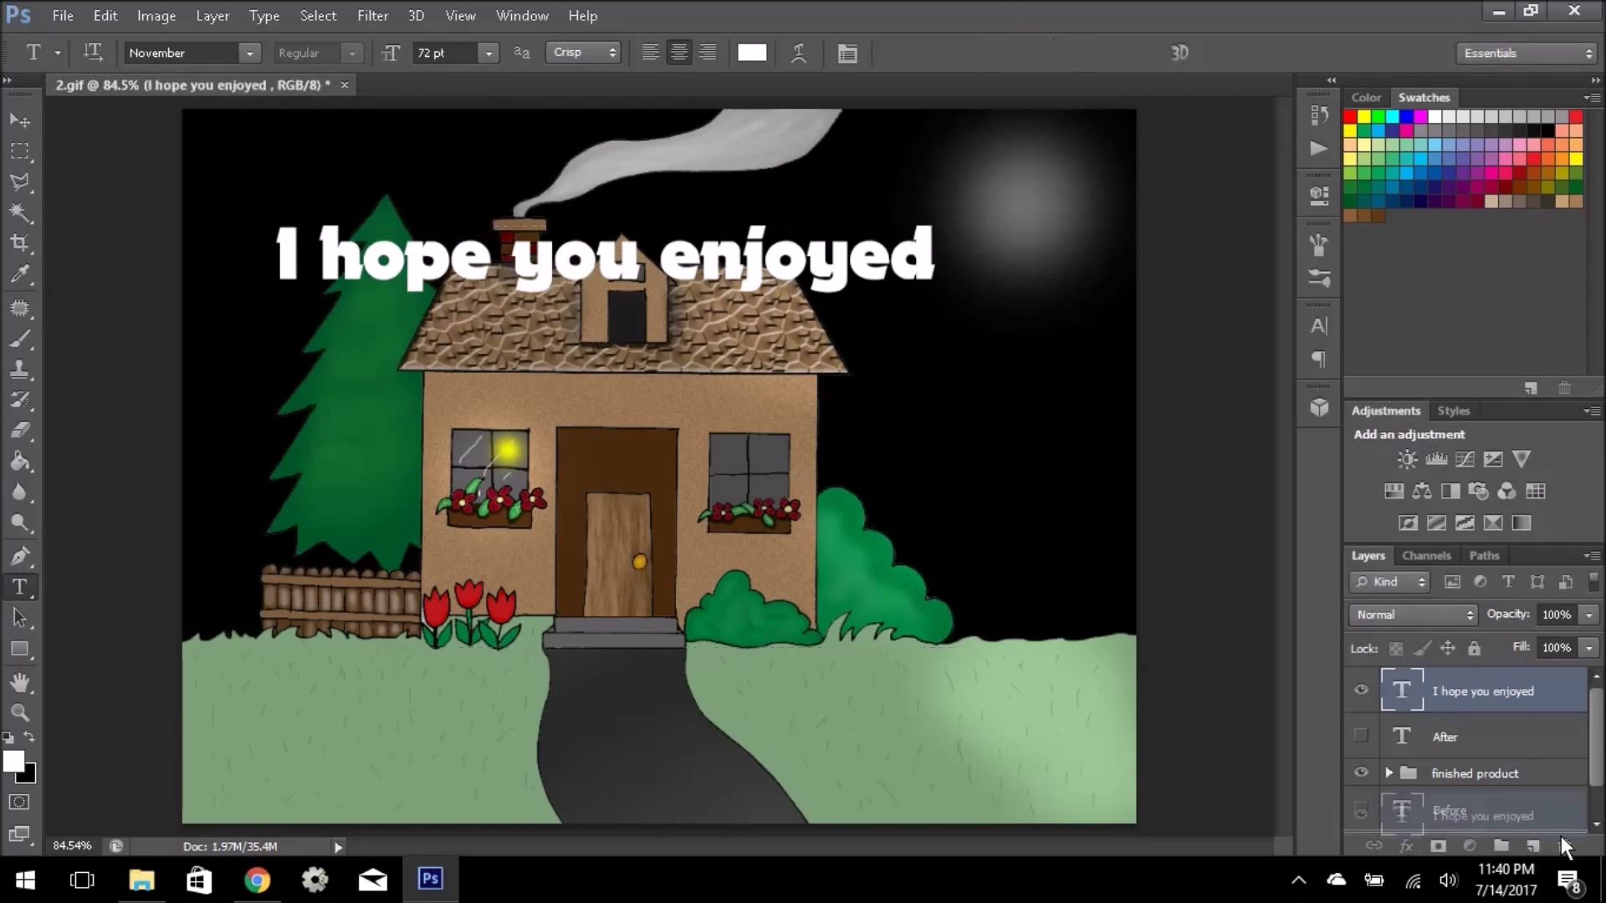
{"action": "left_click_drag", "start_coordinate": [1578, 852], "coordinate": [1564, 847]}
{"action": "left_click_drag", "start_coordinate": [1449, 765], "coordinate": [1564, 847]}
{"action": "left_click_drag", "start_coordinate": [1449, 717], "coordinate": [1564, 846]}
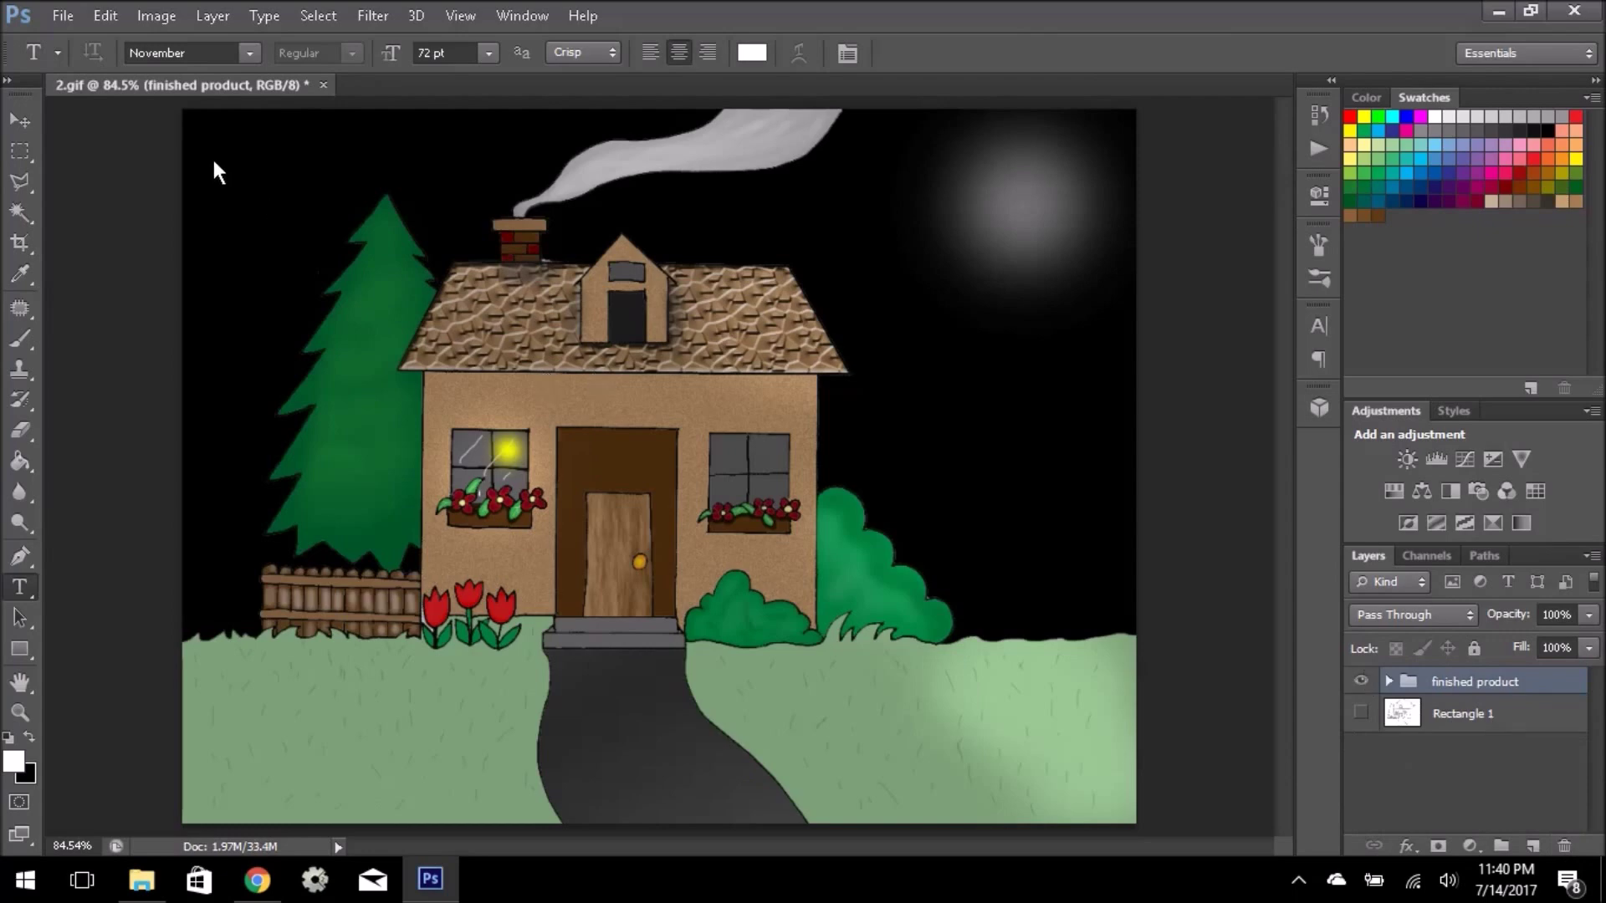
Add an 'add sugestions to the comment section' caption, then delete it.
{"action": "left_click_drag", "start_coordinate": [215, 157], "coordinate": [1012, 579]}
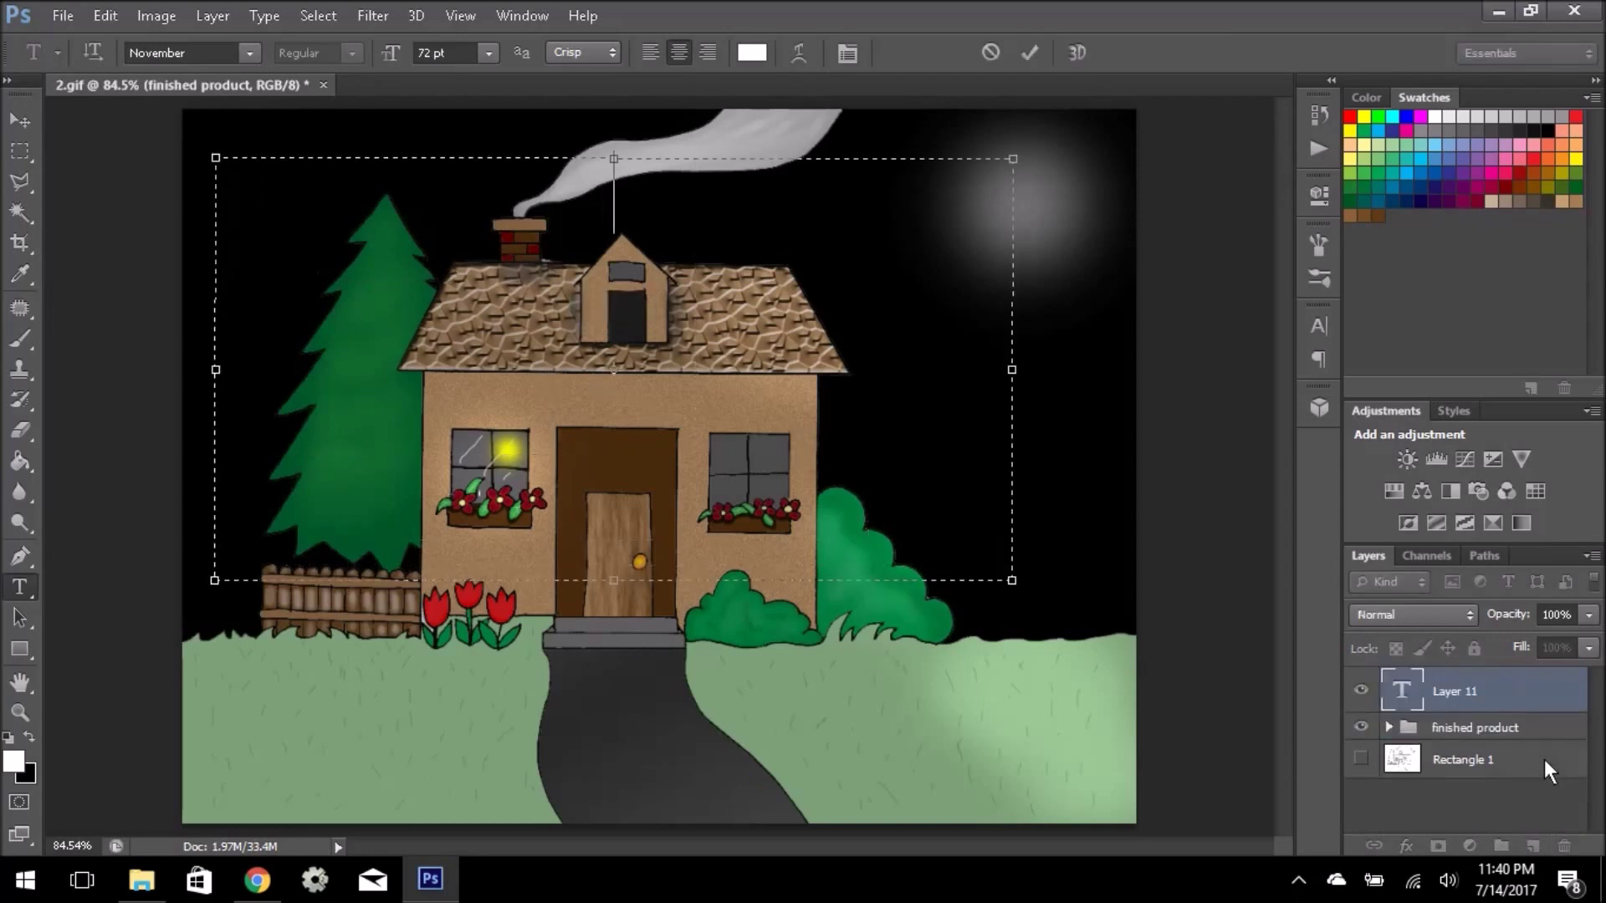
{"action": "type", "text": "add sugestions "}
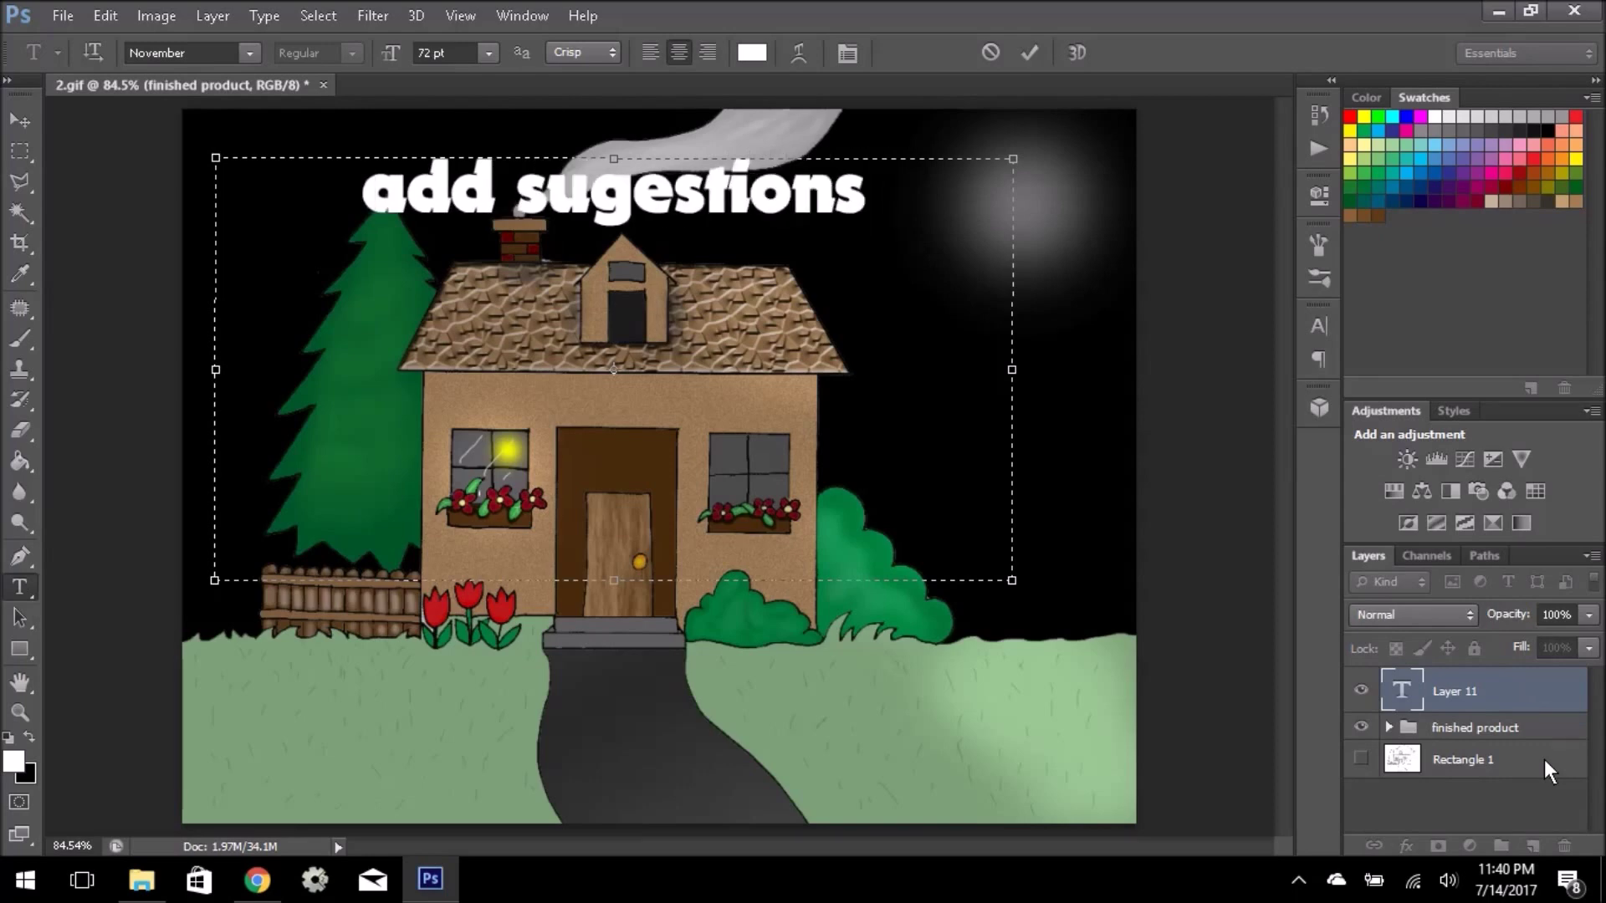
{"action": "type", "text": "to"}
{"action": "type", "text": " the commen"}
{"action": "type", "text": "t section"}
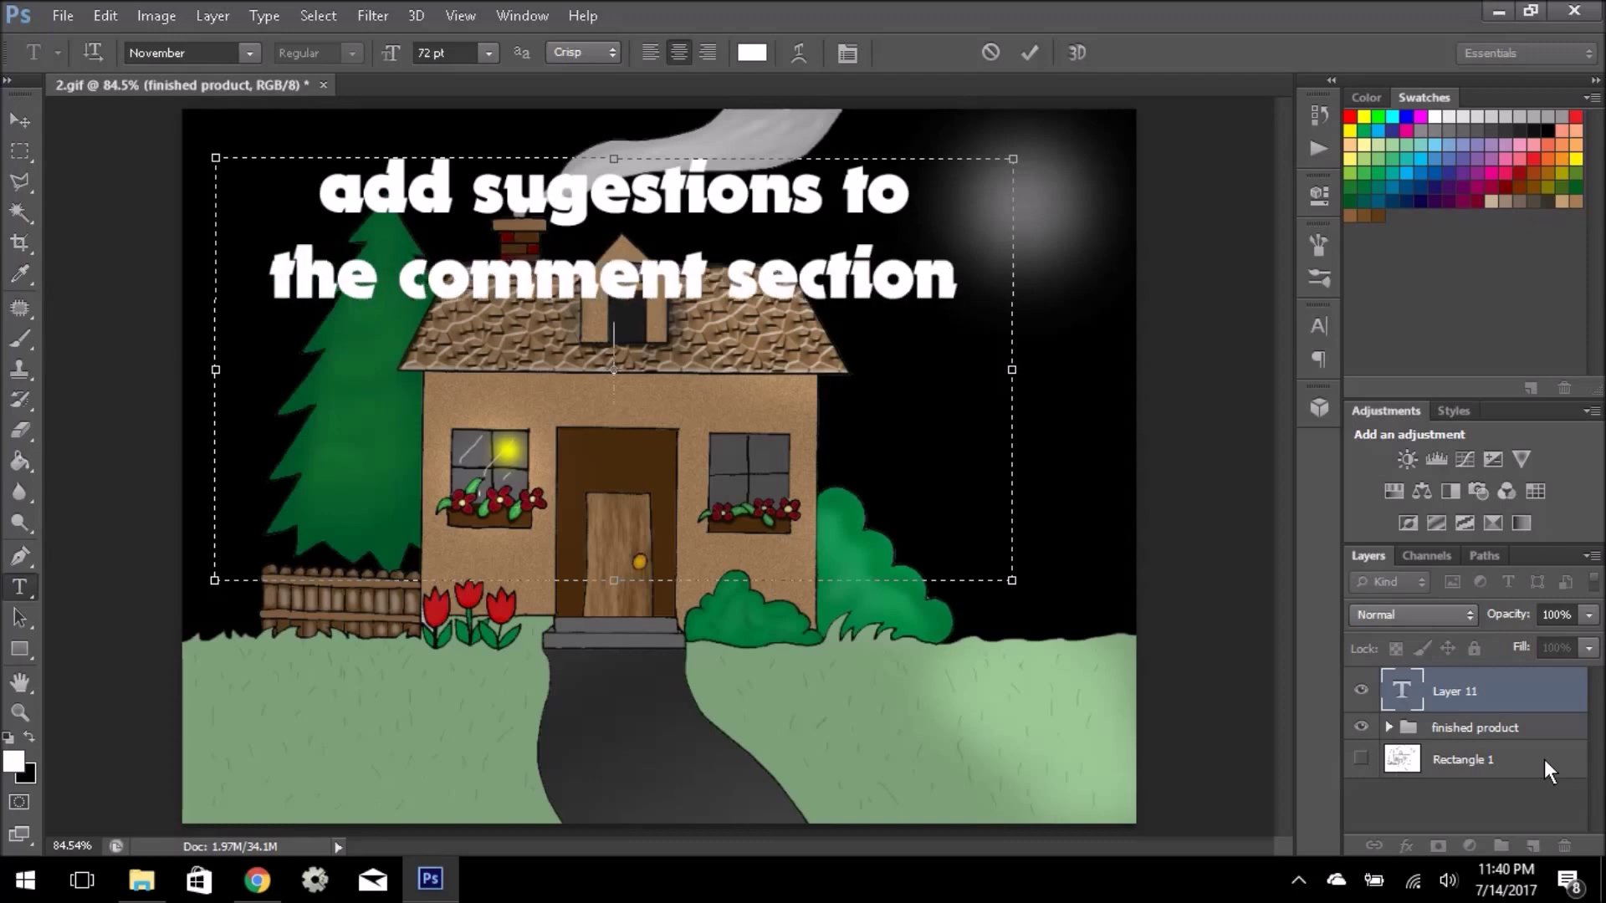
{"action": "left_click", "coordinate": [1029, 52]}
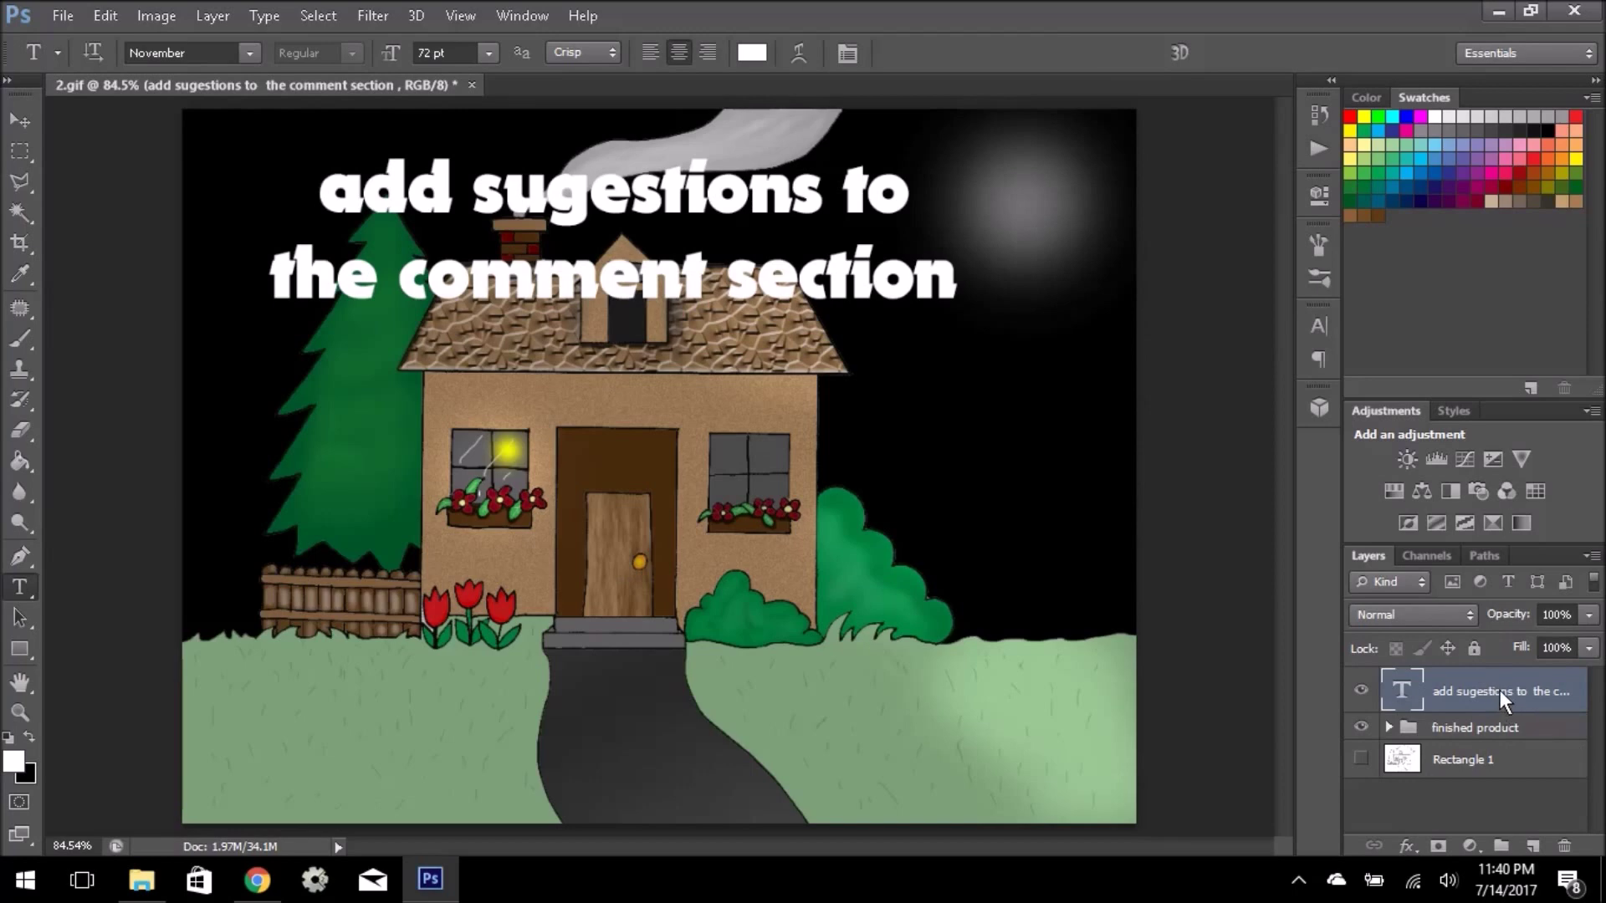
{"action": "left_click_drag", "start_coordinate": [1499, 690], "coordinate": [1502, 845]}
{"action": "left_click", "coordinate": [1576, 853]}
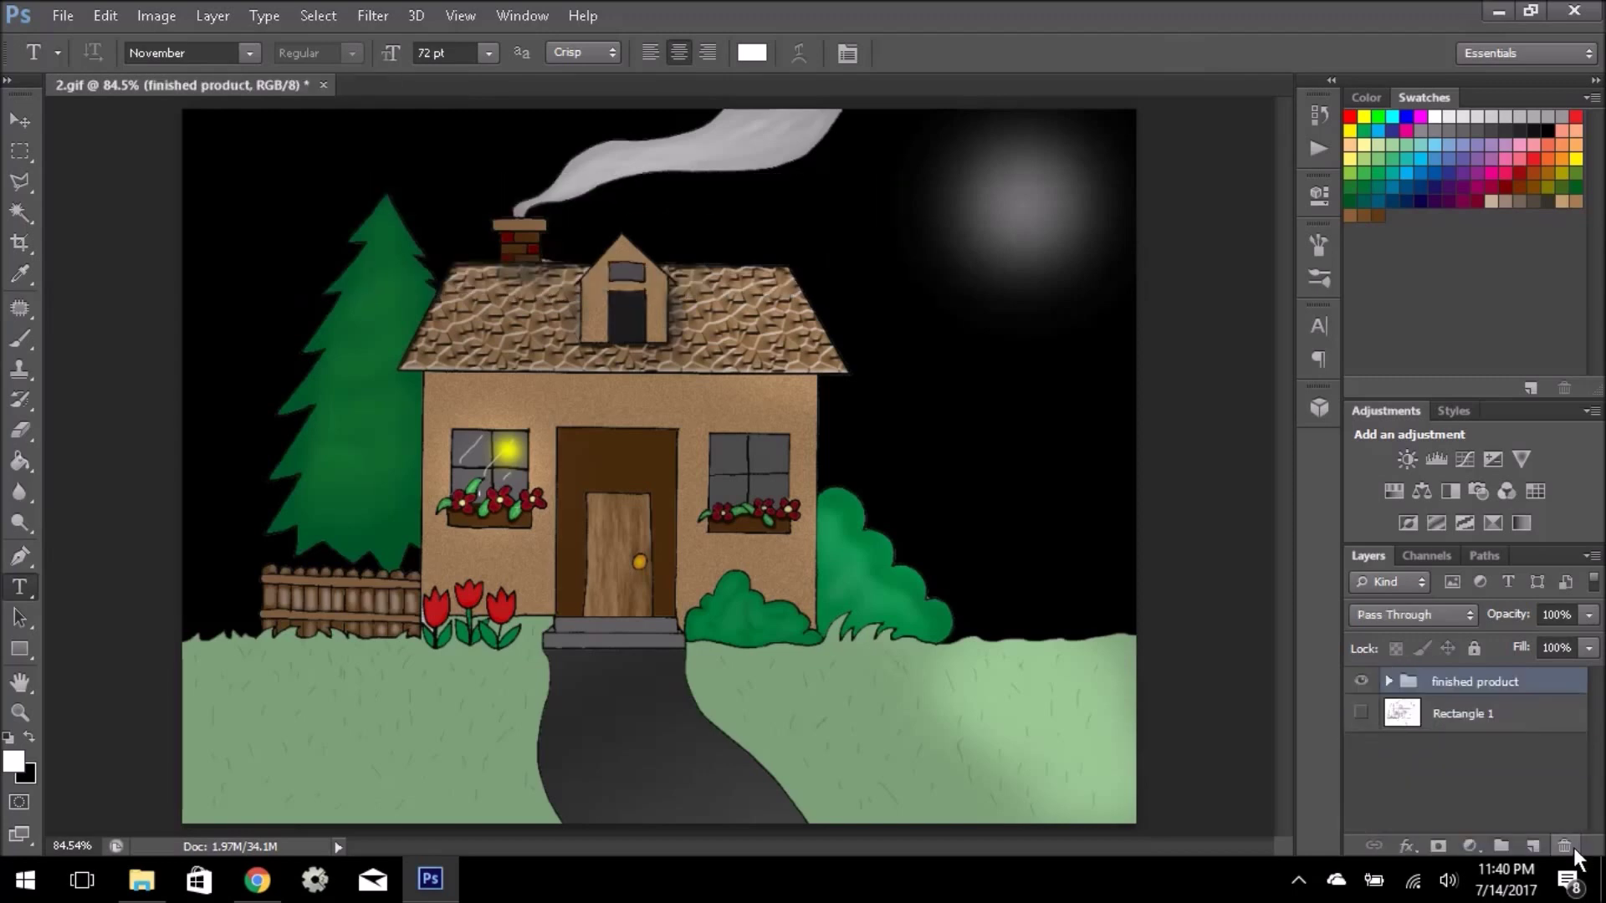
{"action": "left_click", "coordinate": [1534, 845]}
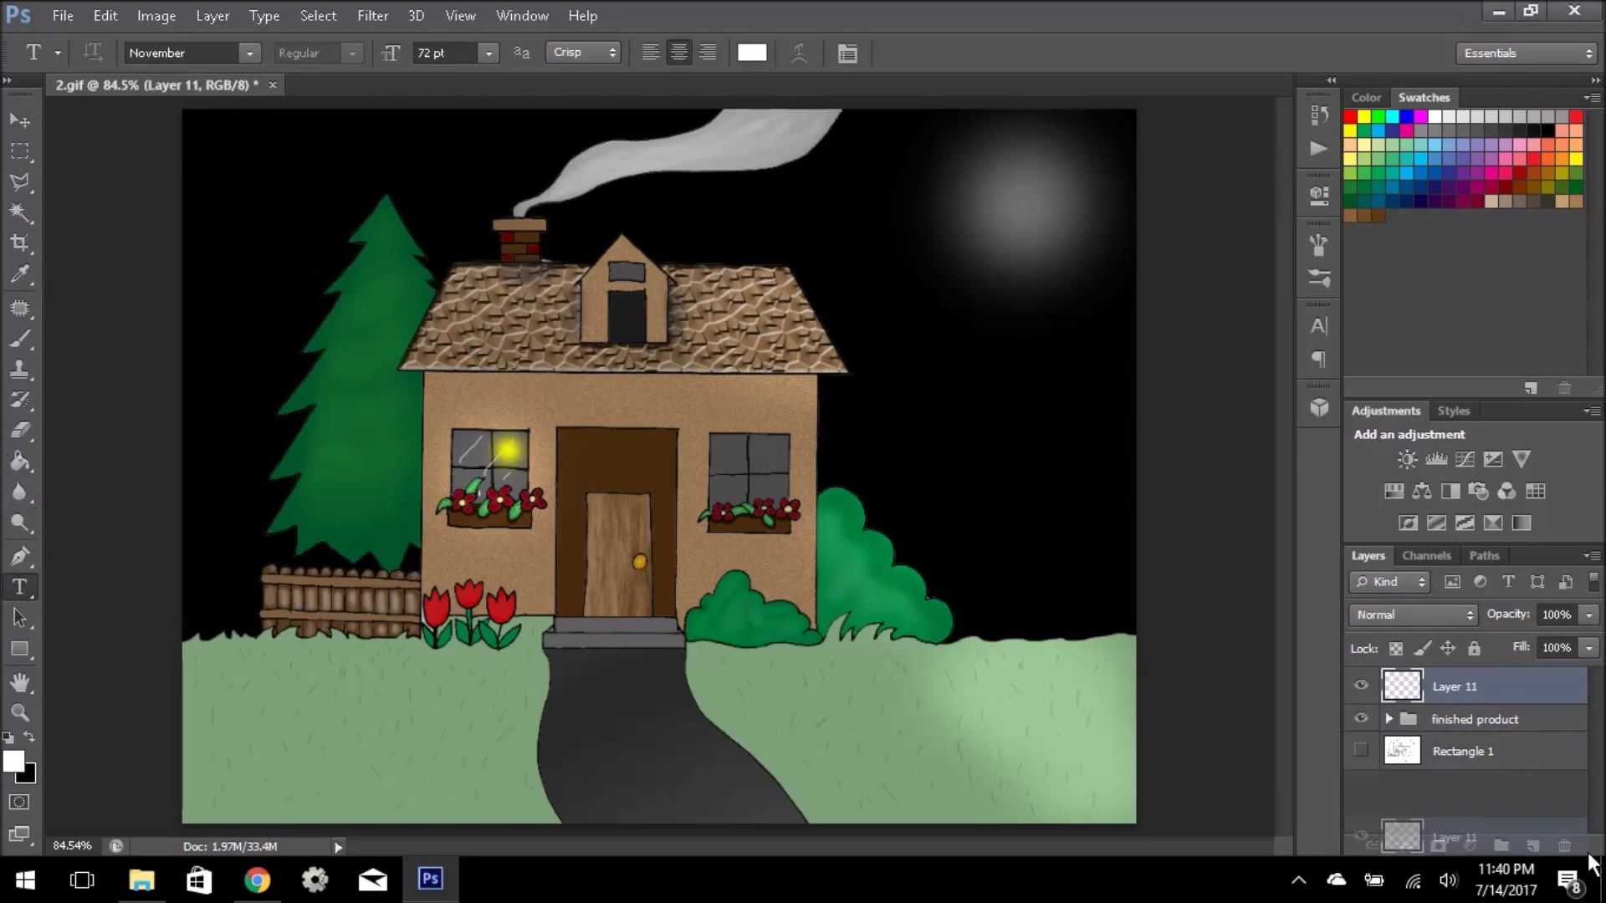
{"action": "left_click_drag", "start_coordinate": [1533, 686], "coordinate": [1564, 846]}
{"action": "left_click_drag", "start_coordinate": [295, 194], "coordinate": [964, 535]}
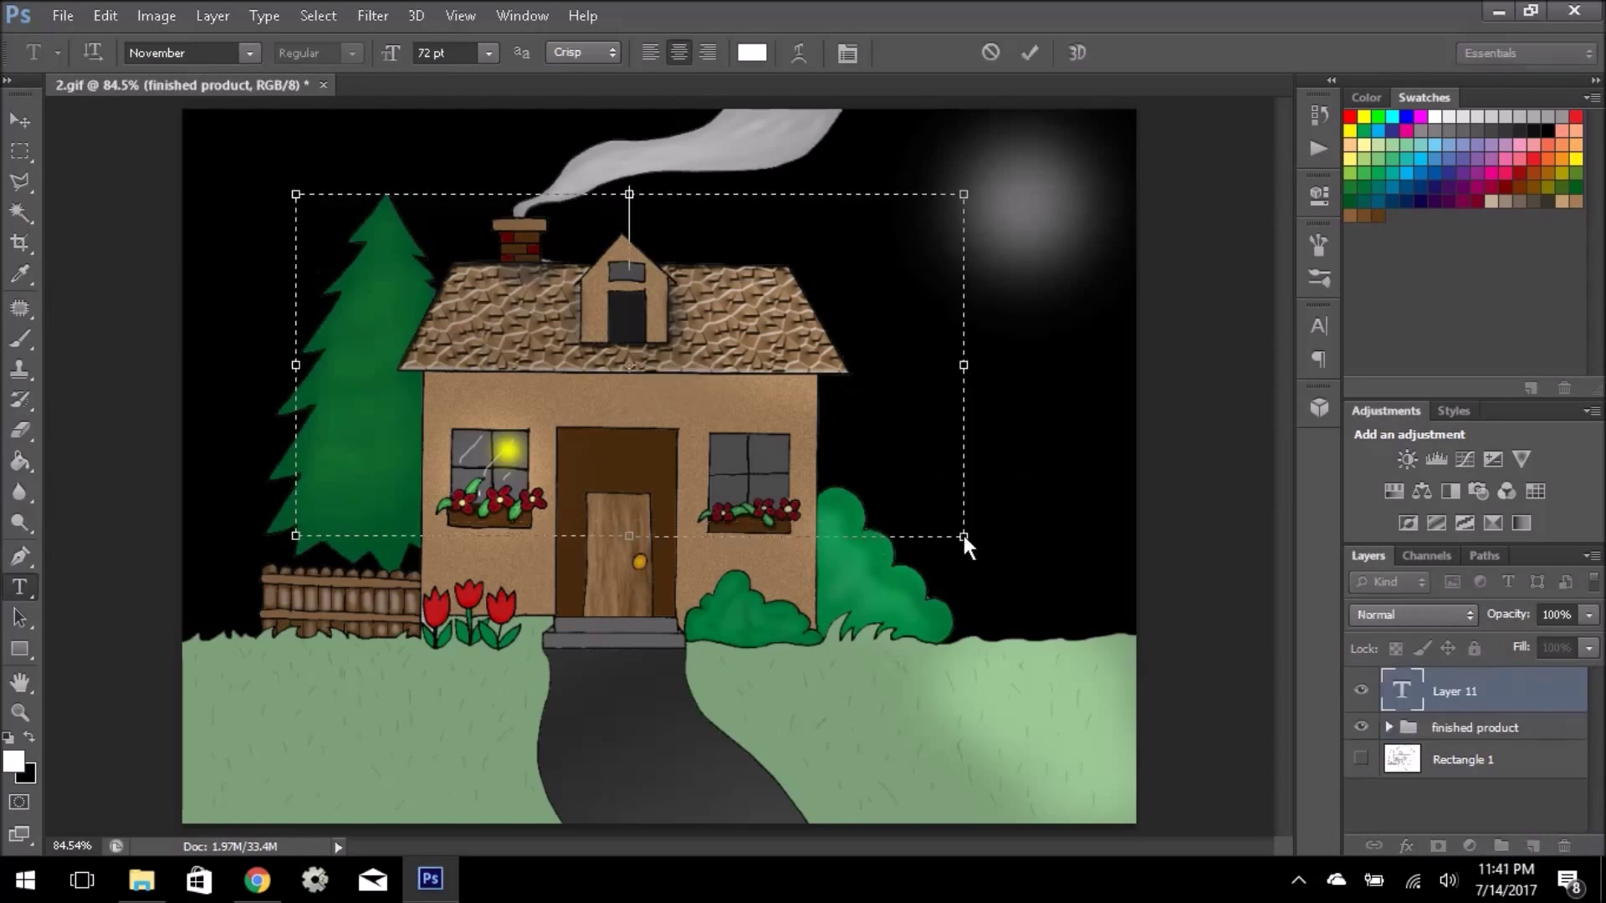
{"action": "type", "text": "V"}
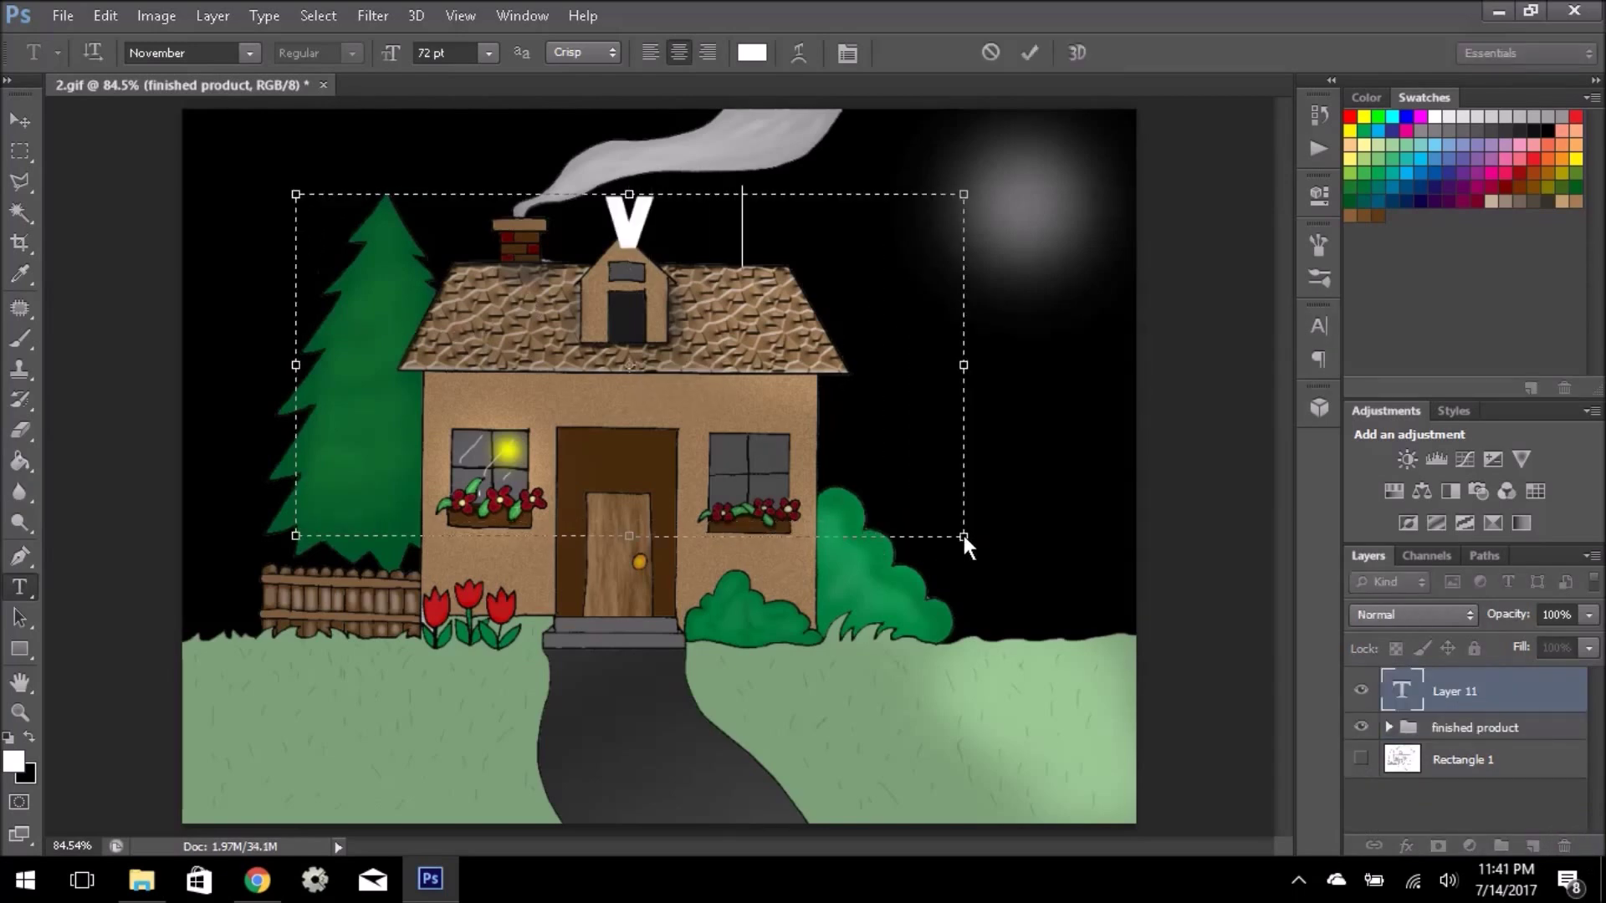
{"action": "type", "text": "ideos add"}
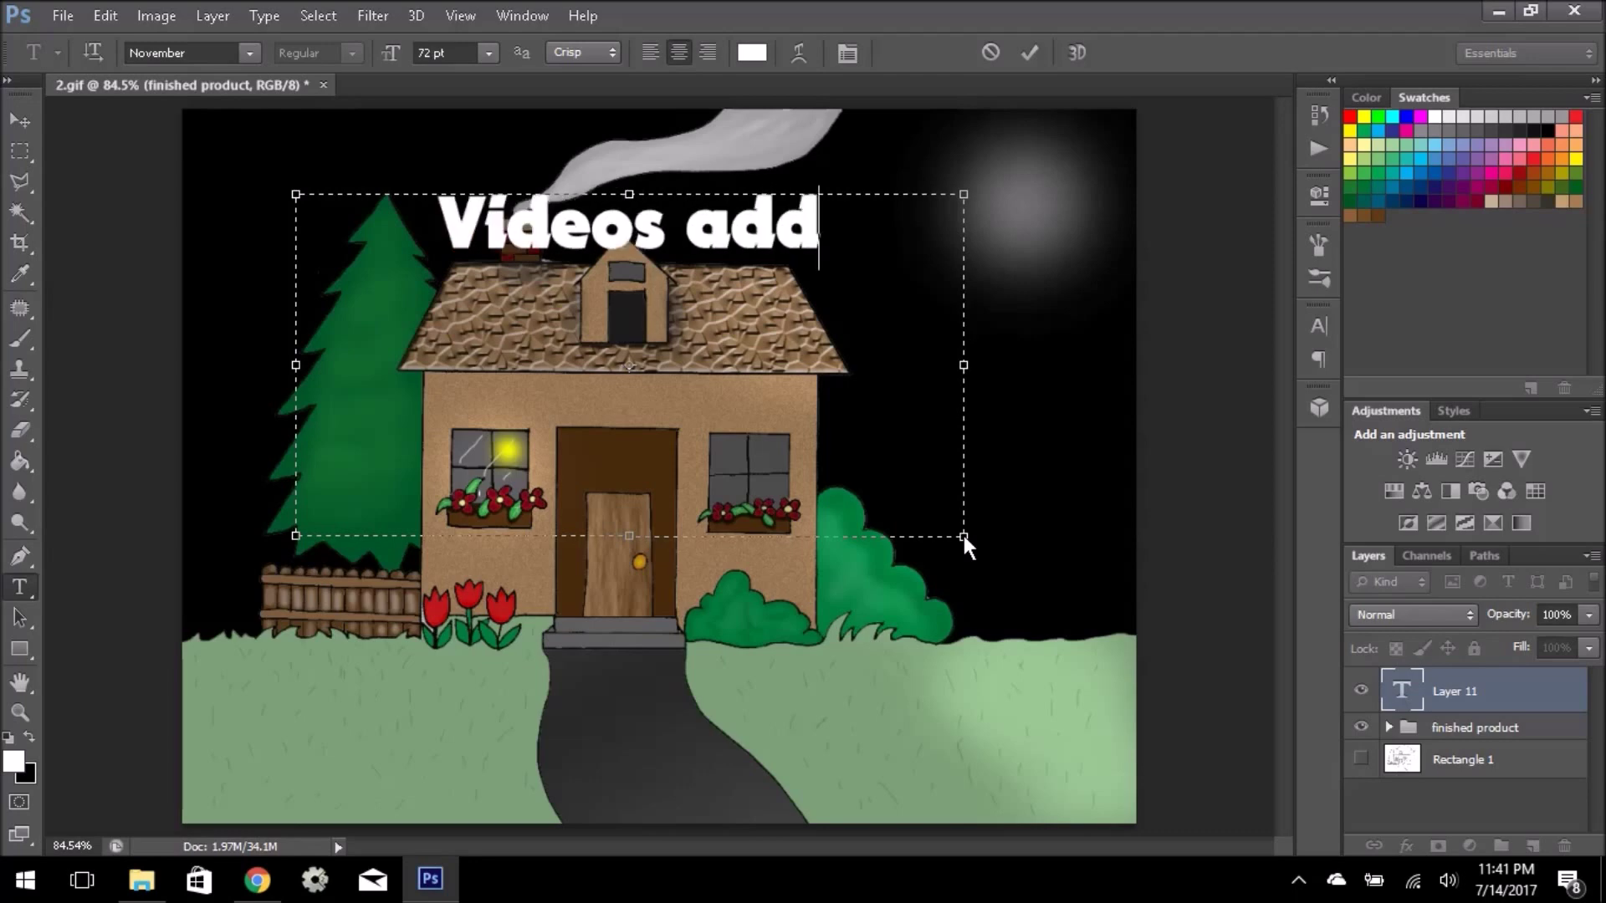
{"action": "type", "text": "ed"}
{"action": "key", "text": "Return"}
{"action": "type", "text": "D"}
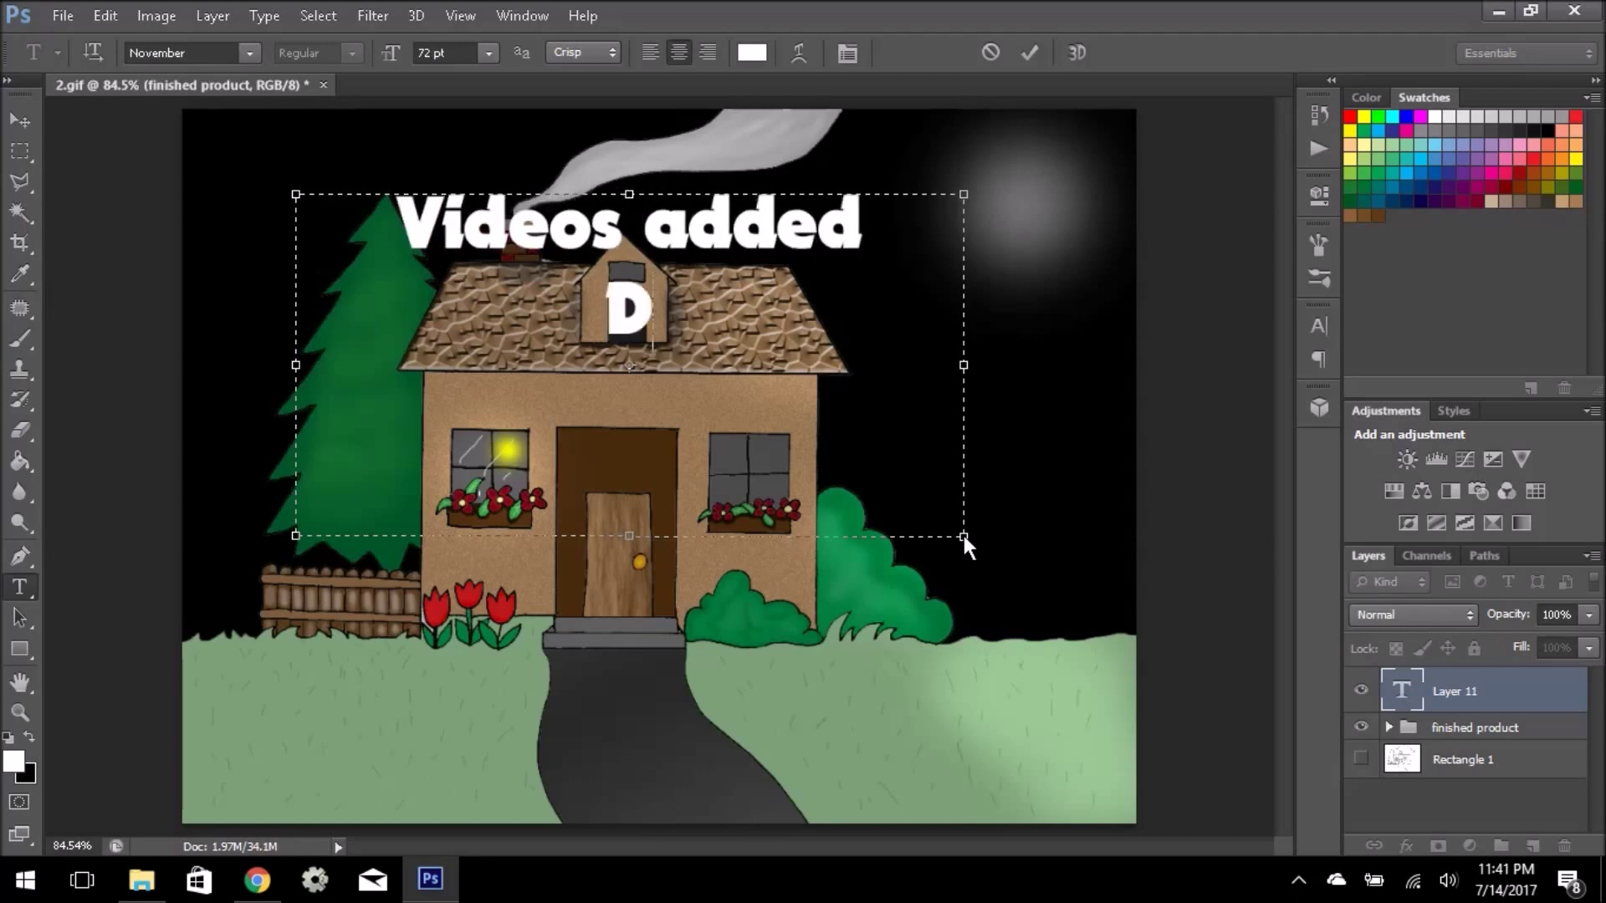
{"action": "type", "text": "aily"}
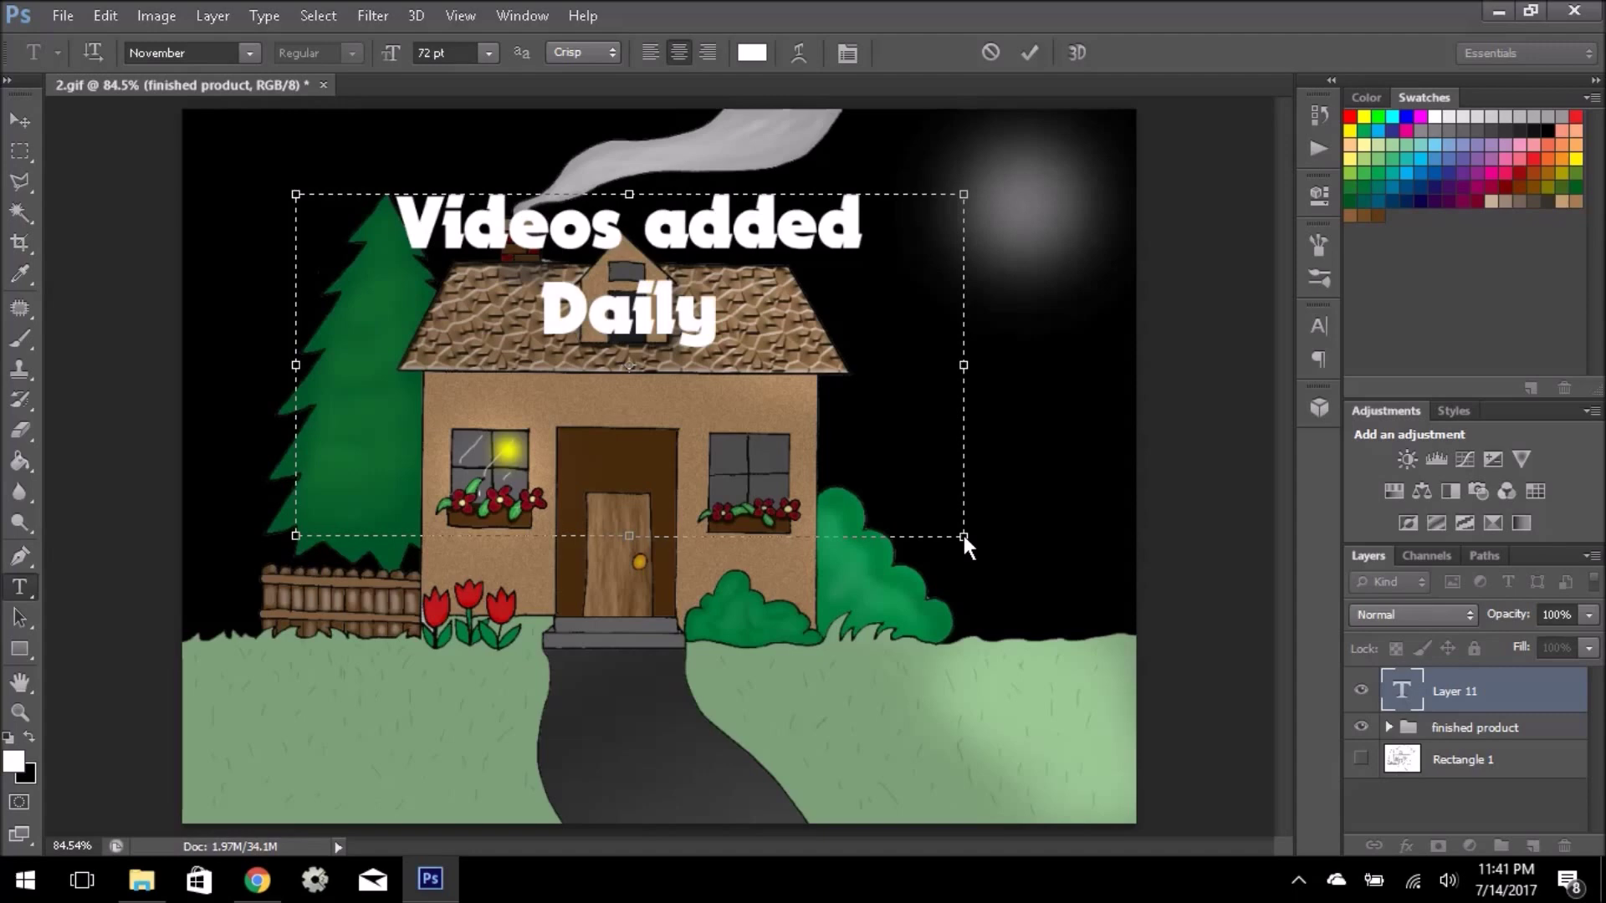
{"action": "type", "text": "  :D"}
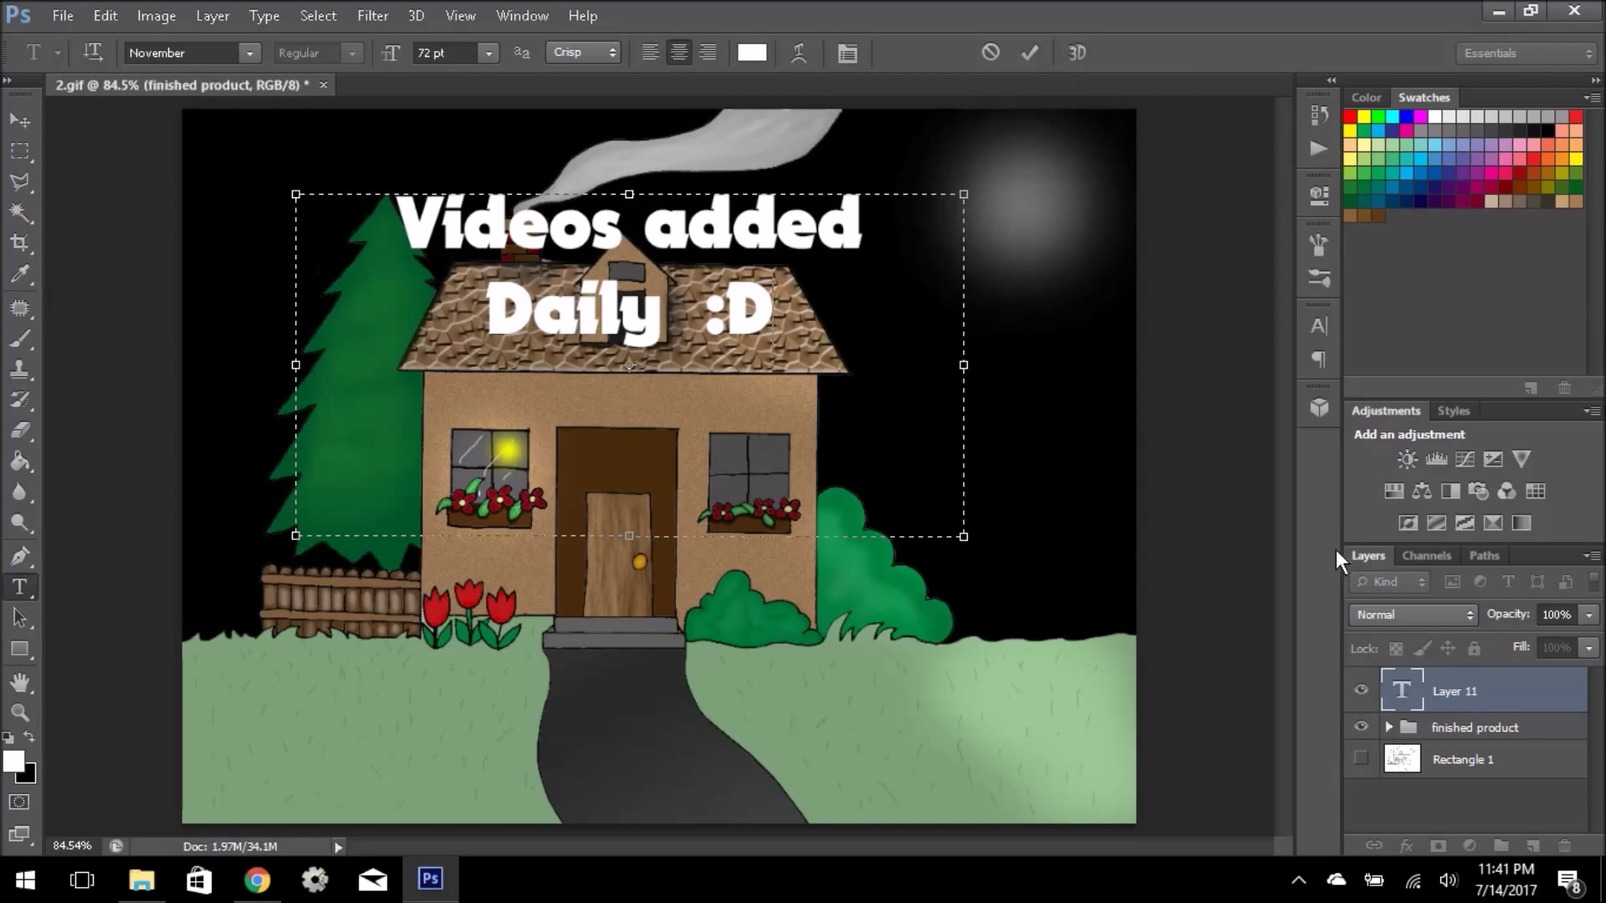
{"action": "left_click", "coordinate": [1028, 52]}
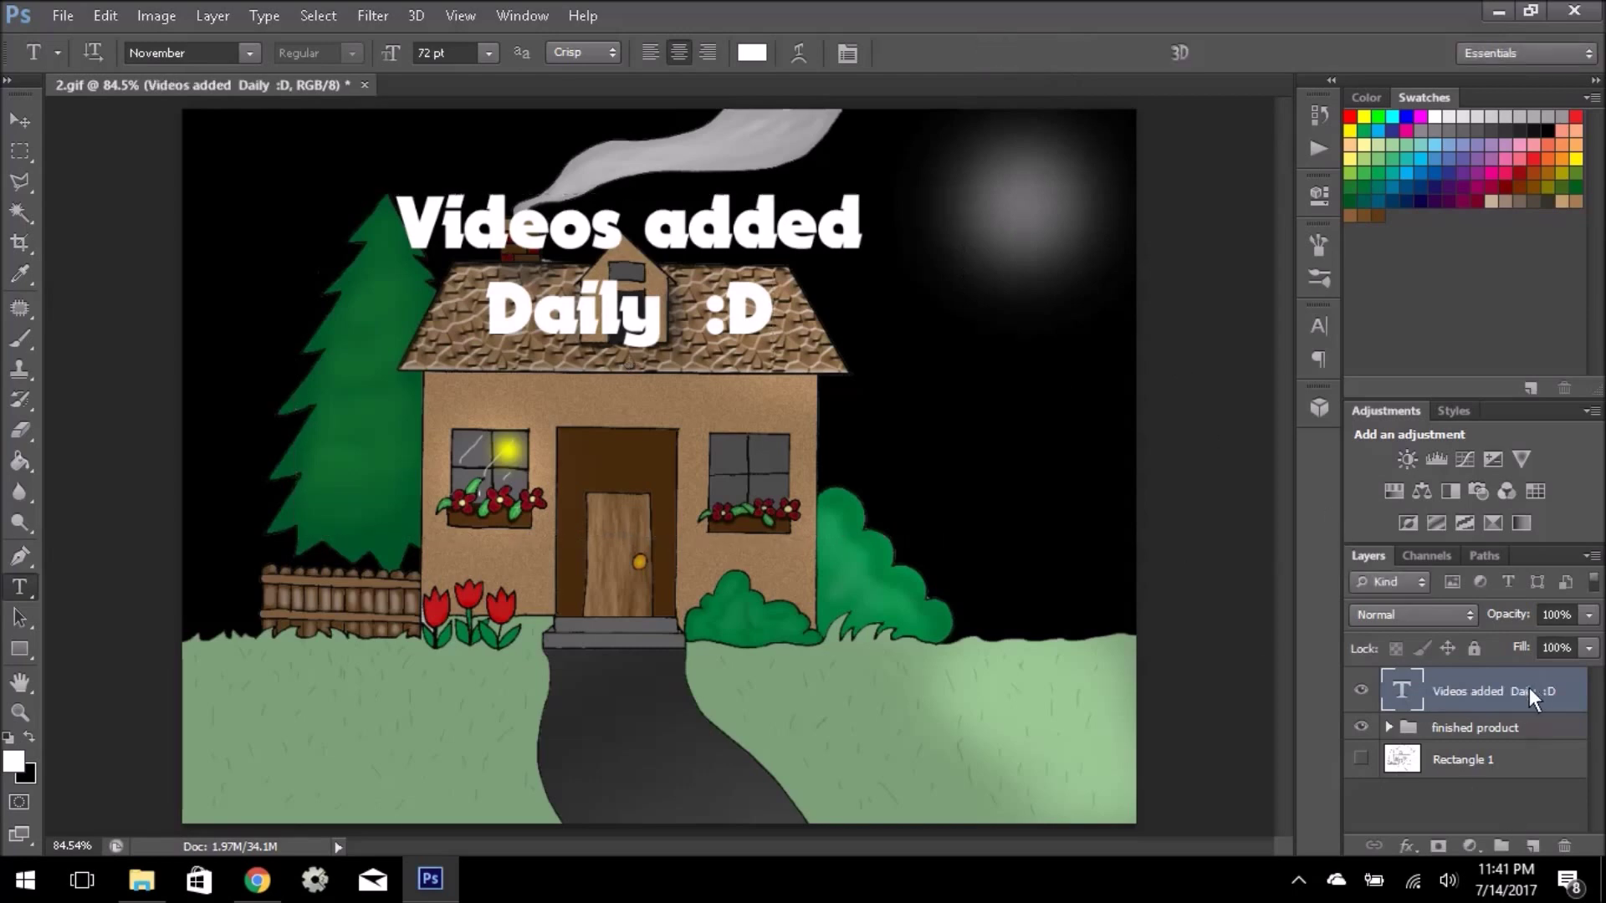
{"action": "left_click_drag", "start_coordinate": [1529, 691], "coordinate": [1572, 847]}
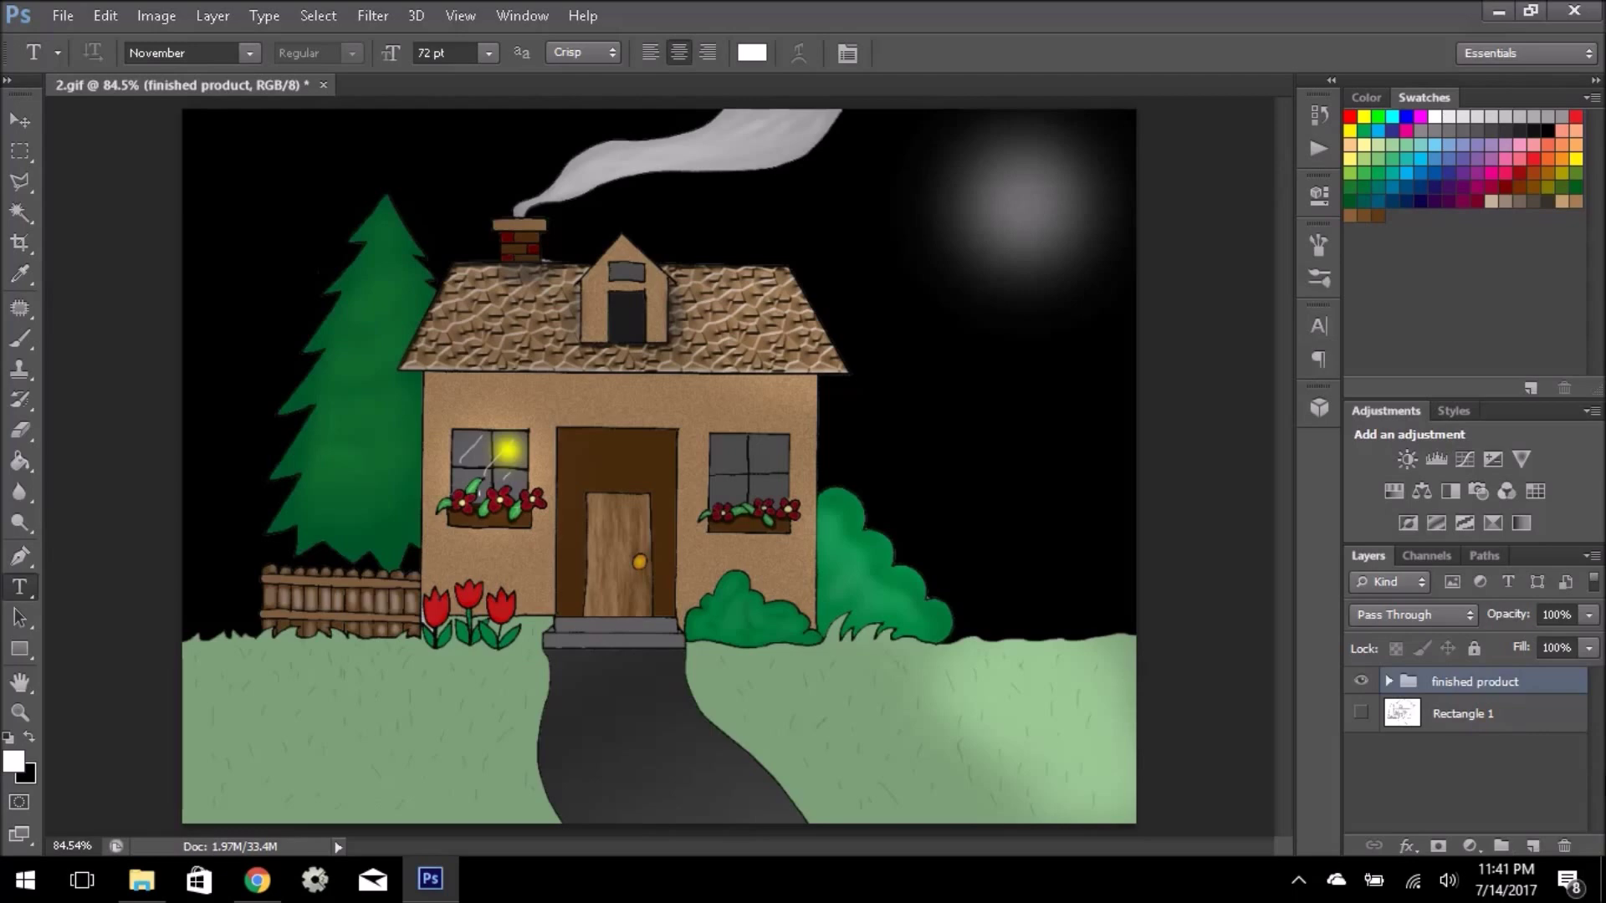
{"action": "key", "text": "ctrl+shift+s"}
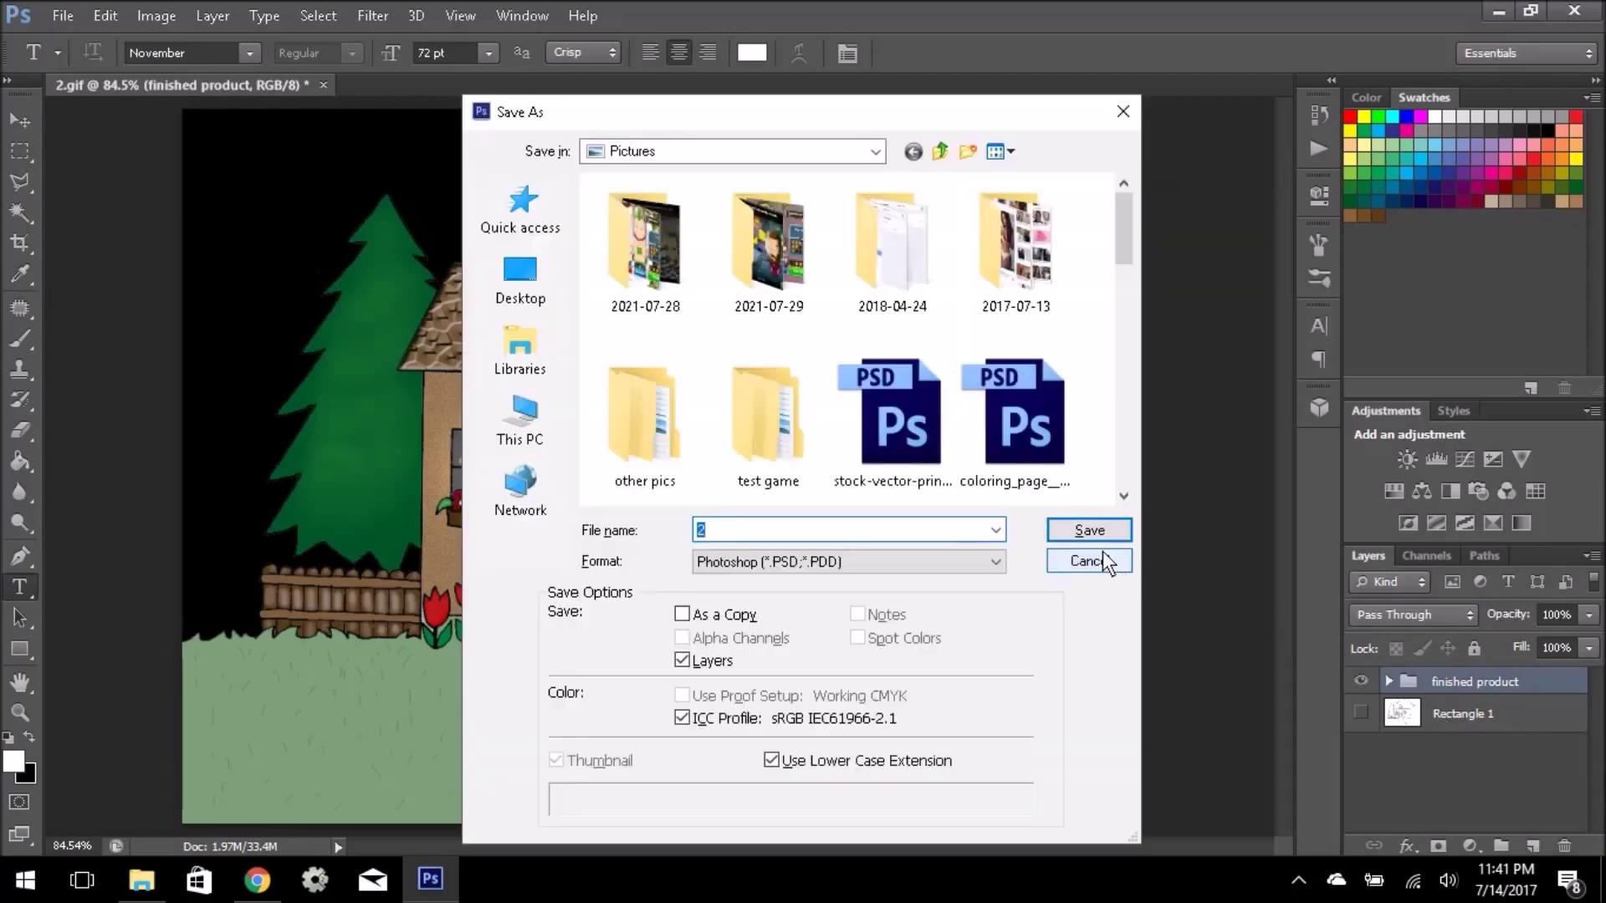
{"action": "left_click", "coordinate": [510, 359]}
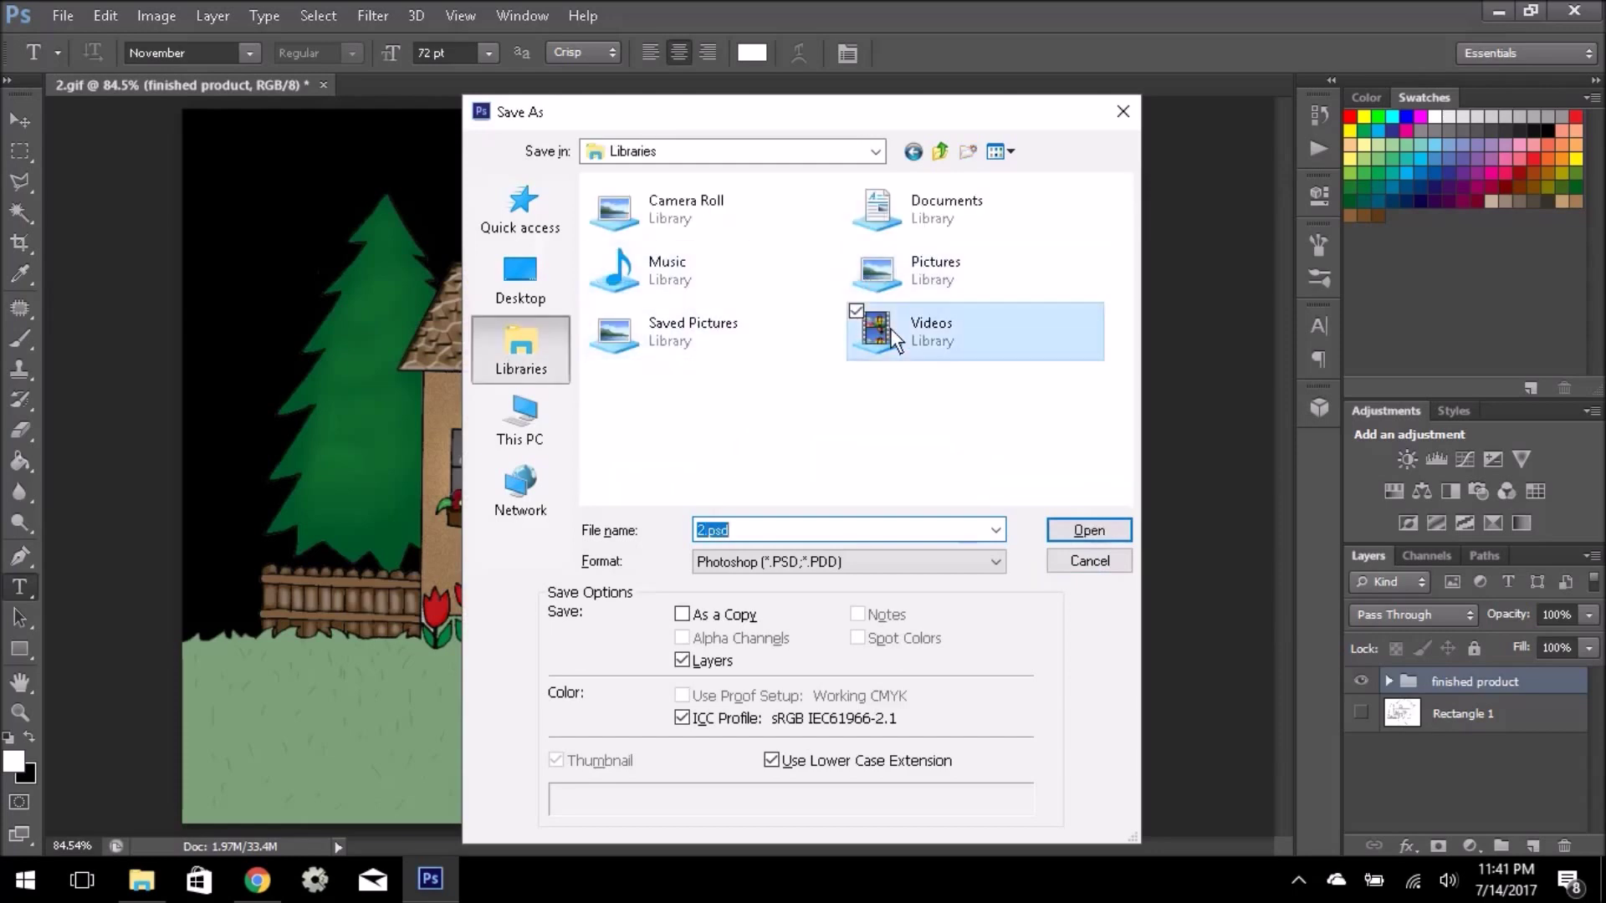
{"action": "double_click", "coordinate": [892, 330]}
{"action": "left_click", "coordinate": [1072, 565]}
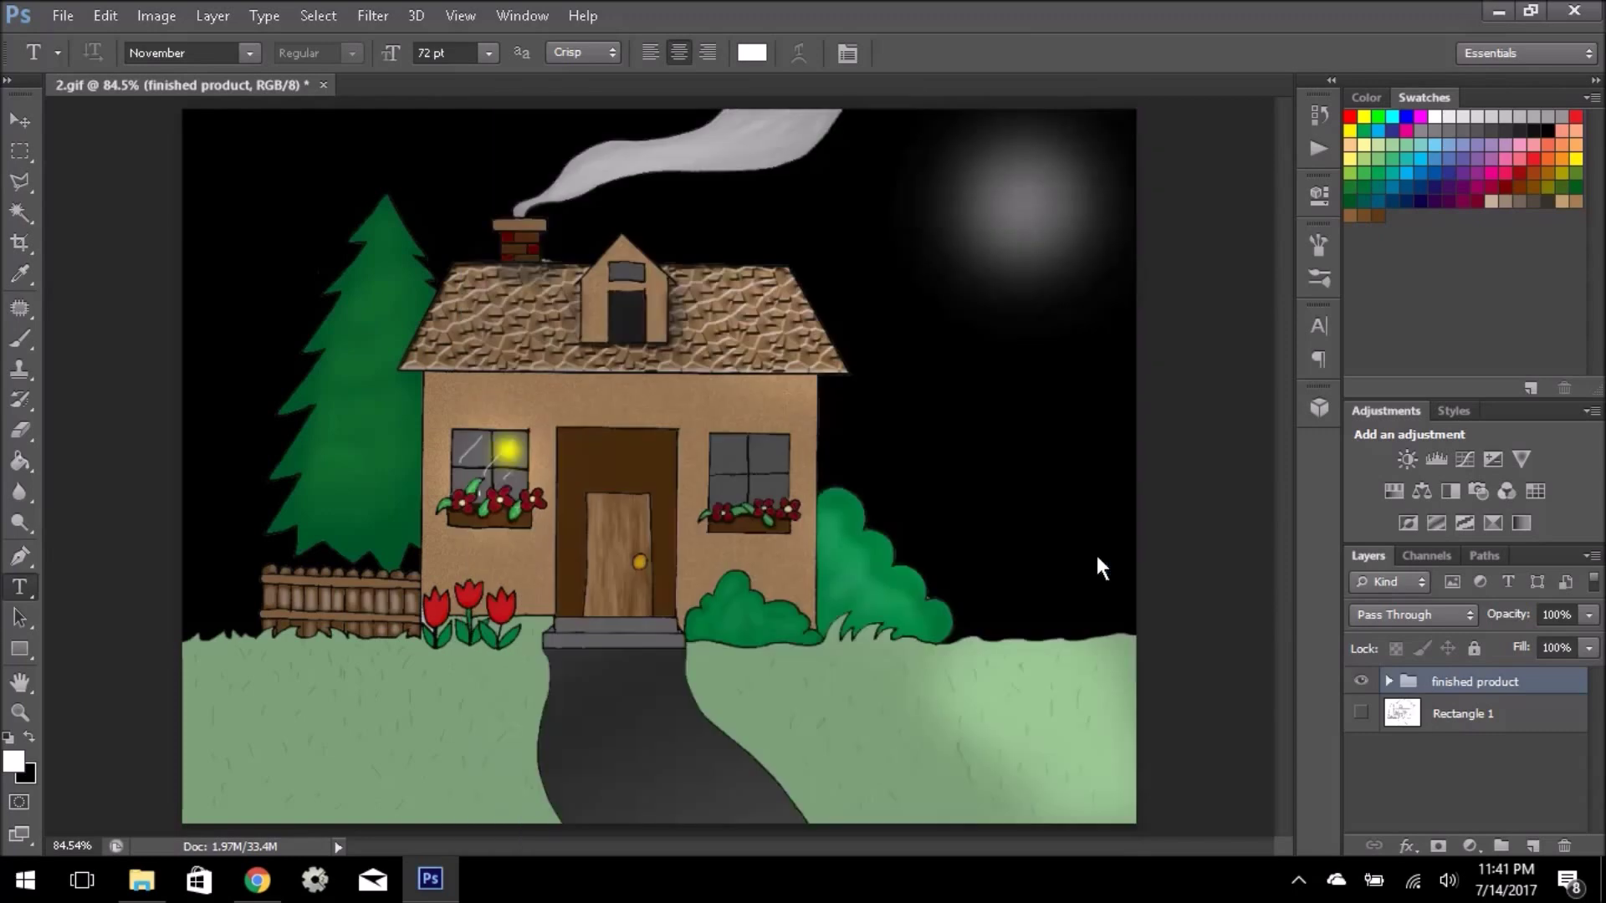
{"action": "left_click", "coordinate": [1305, 885]}
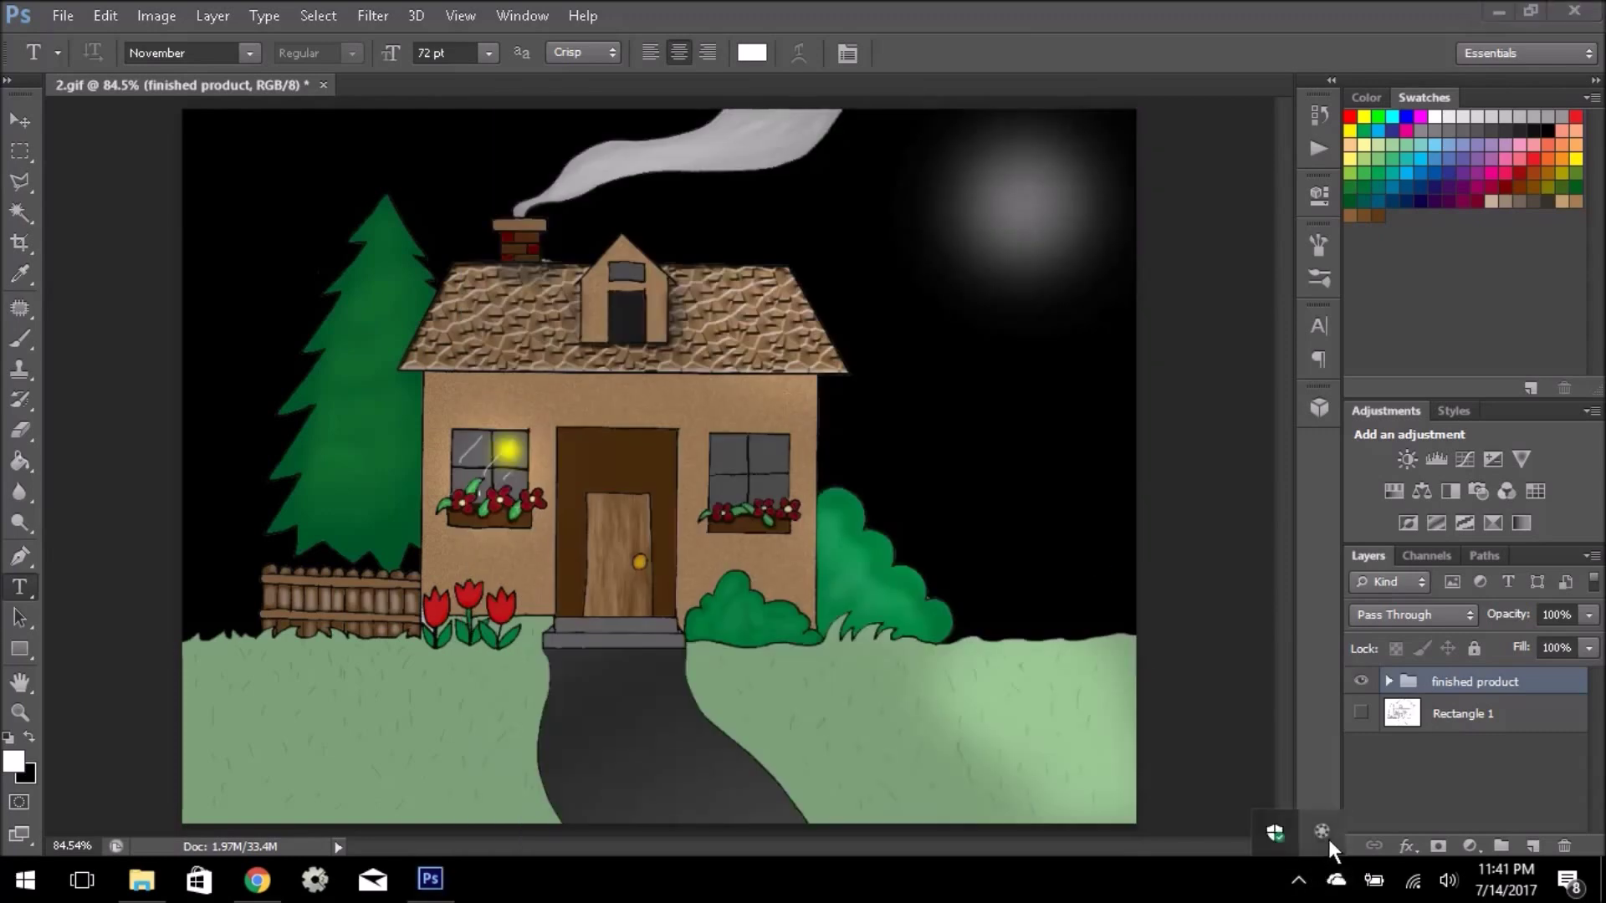